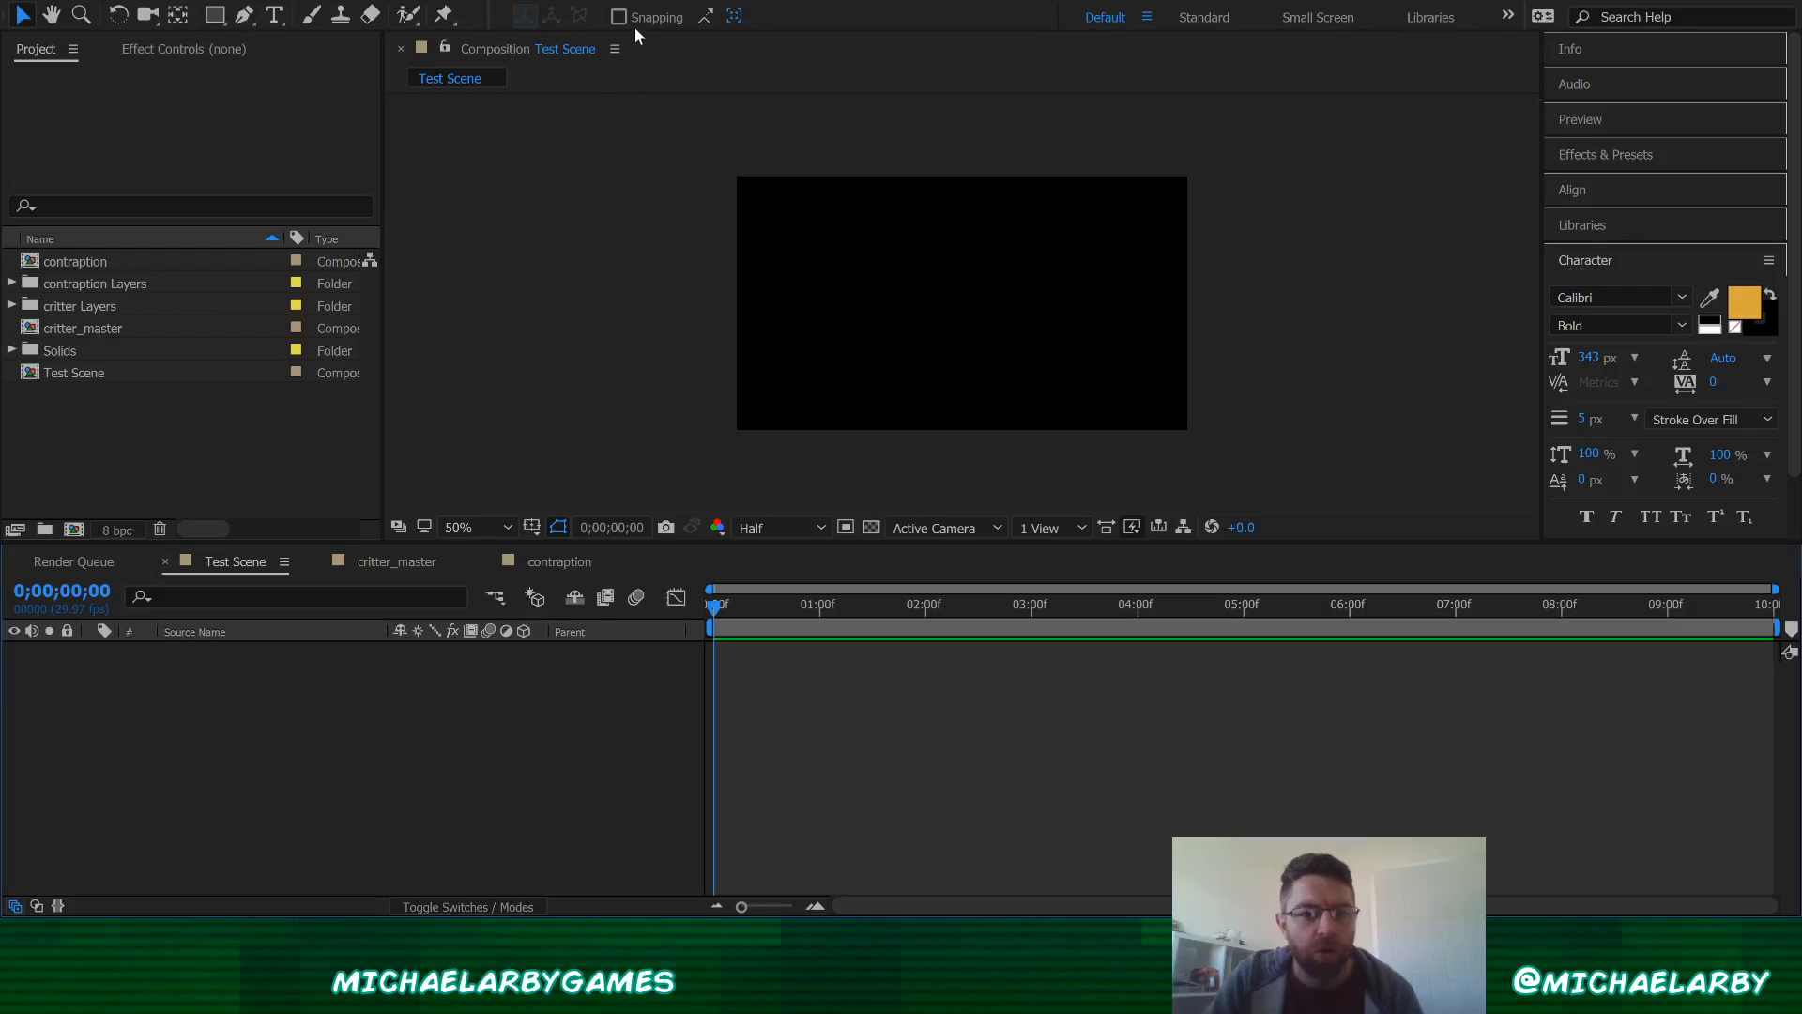
# Step: Create a new full-size solid layer colored pale gray-royal blue
pyautogui.hotkey('ctrl', 'y')
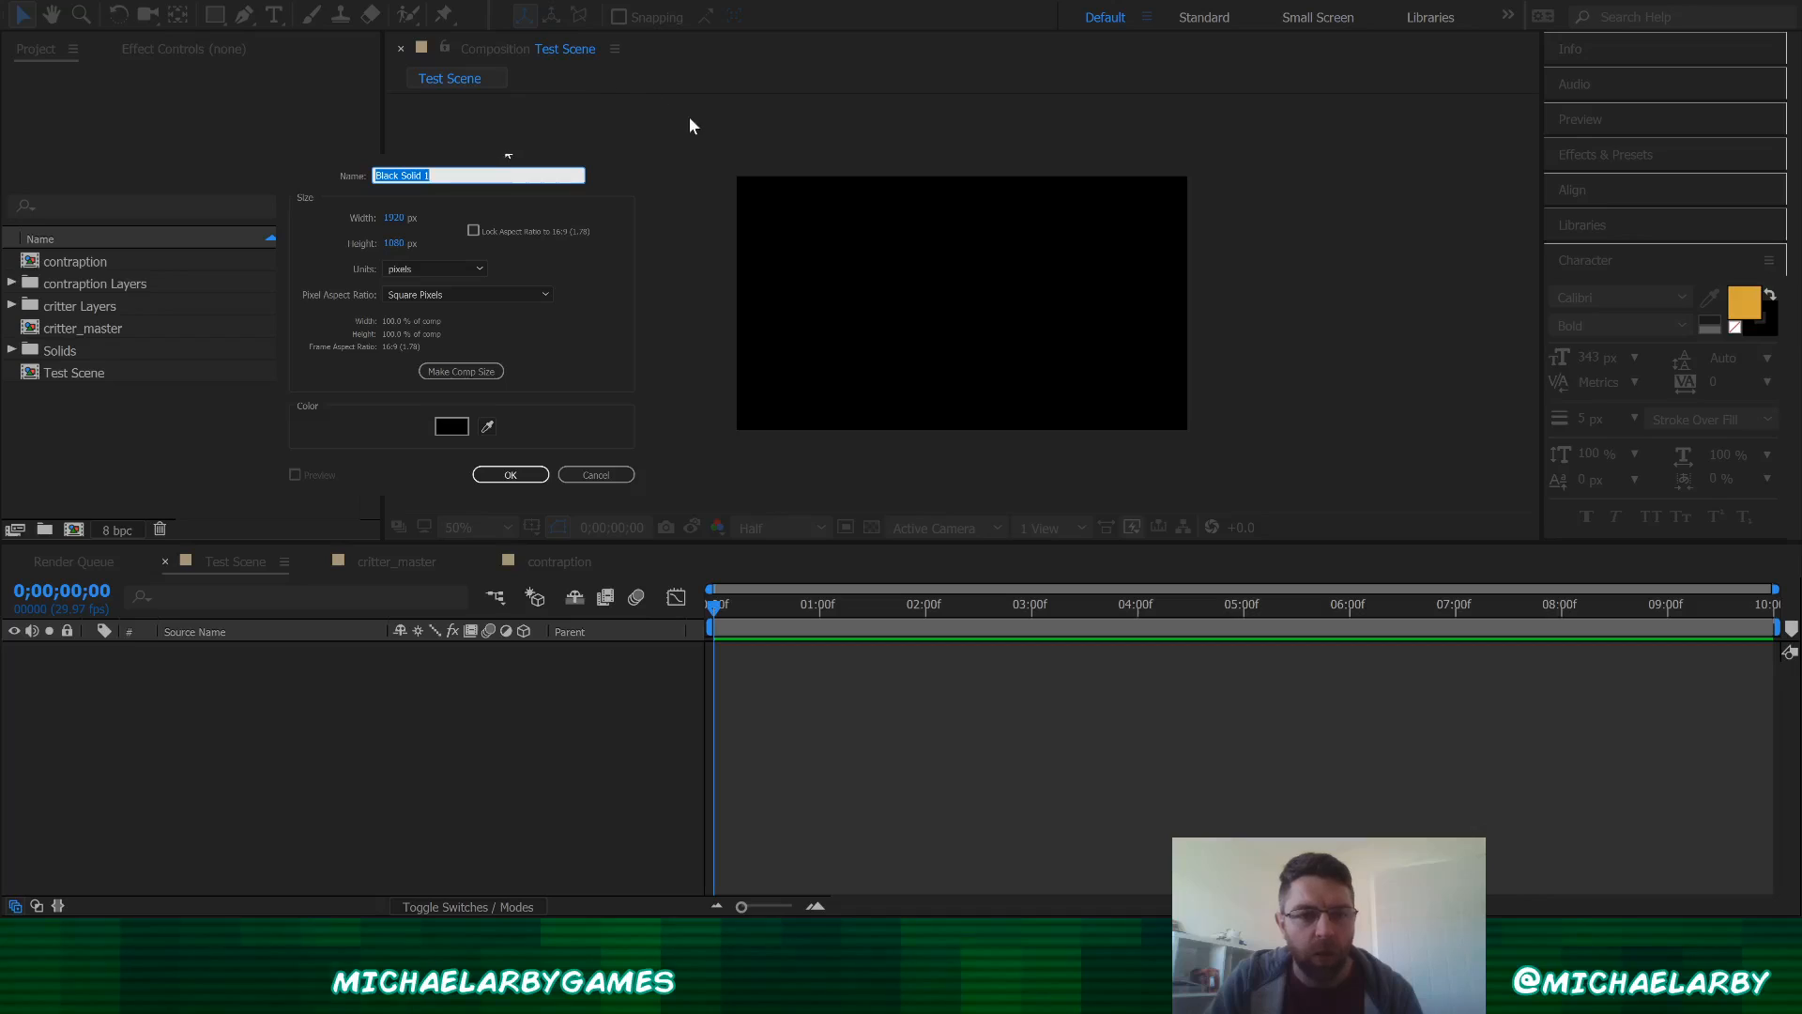
pyautogui.press('Return')
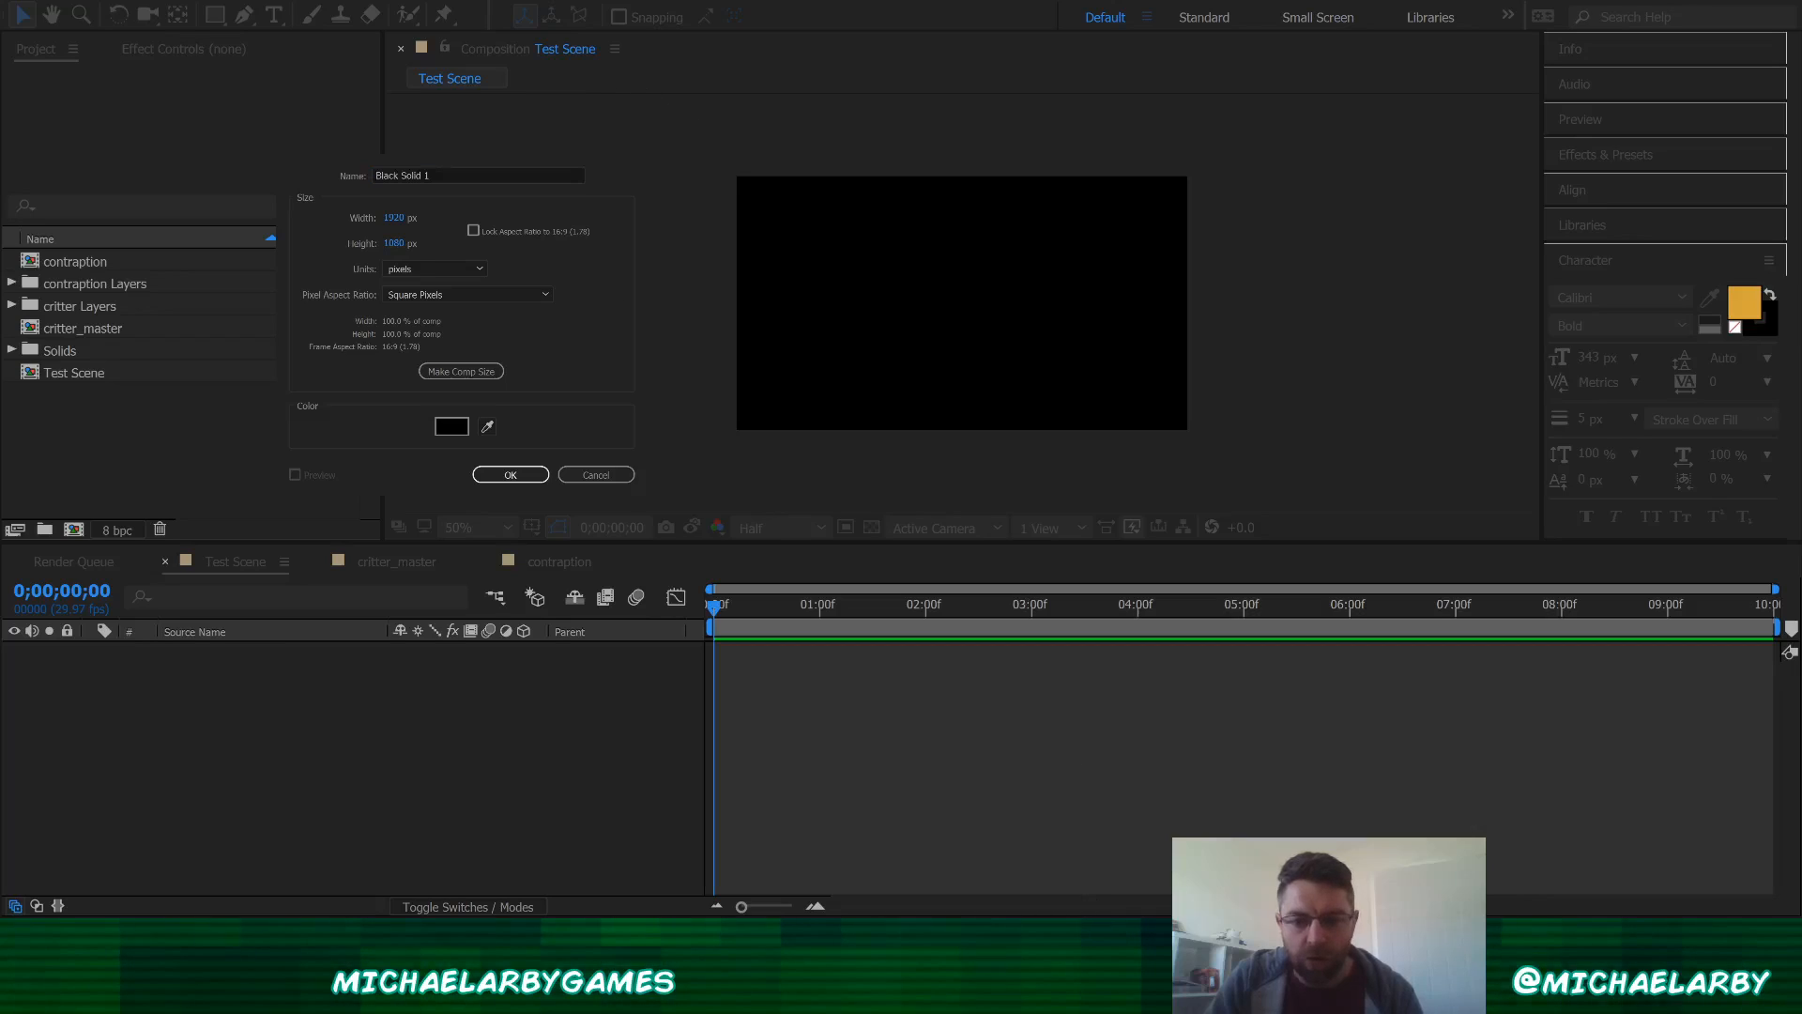
pyautogui.press('Tab')
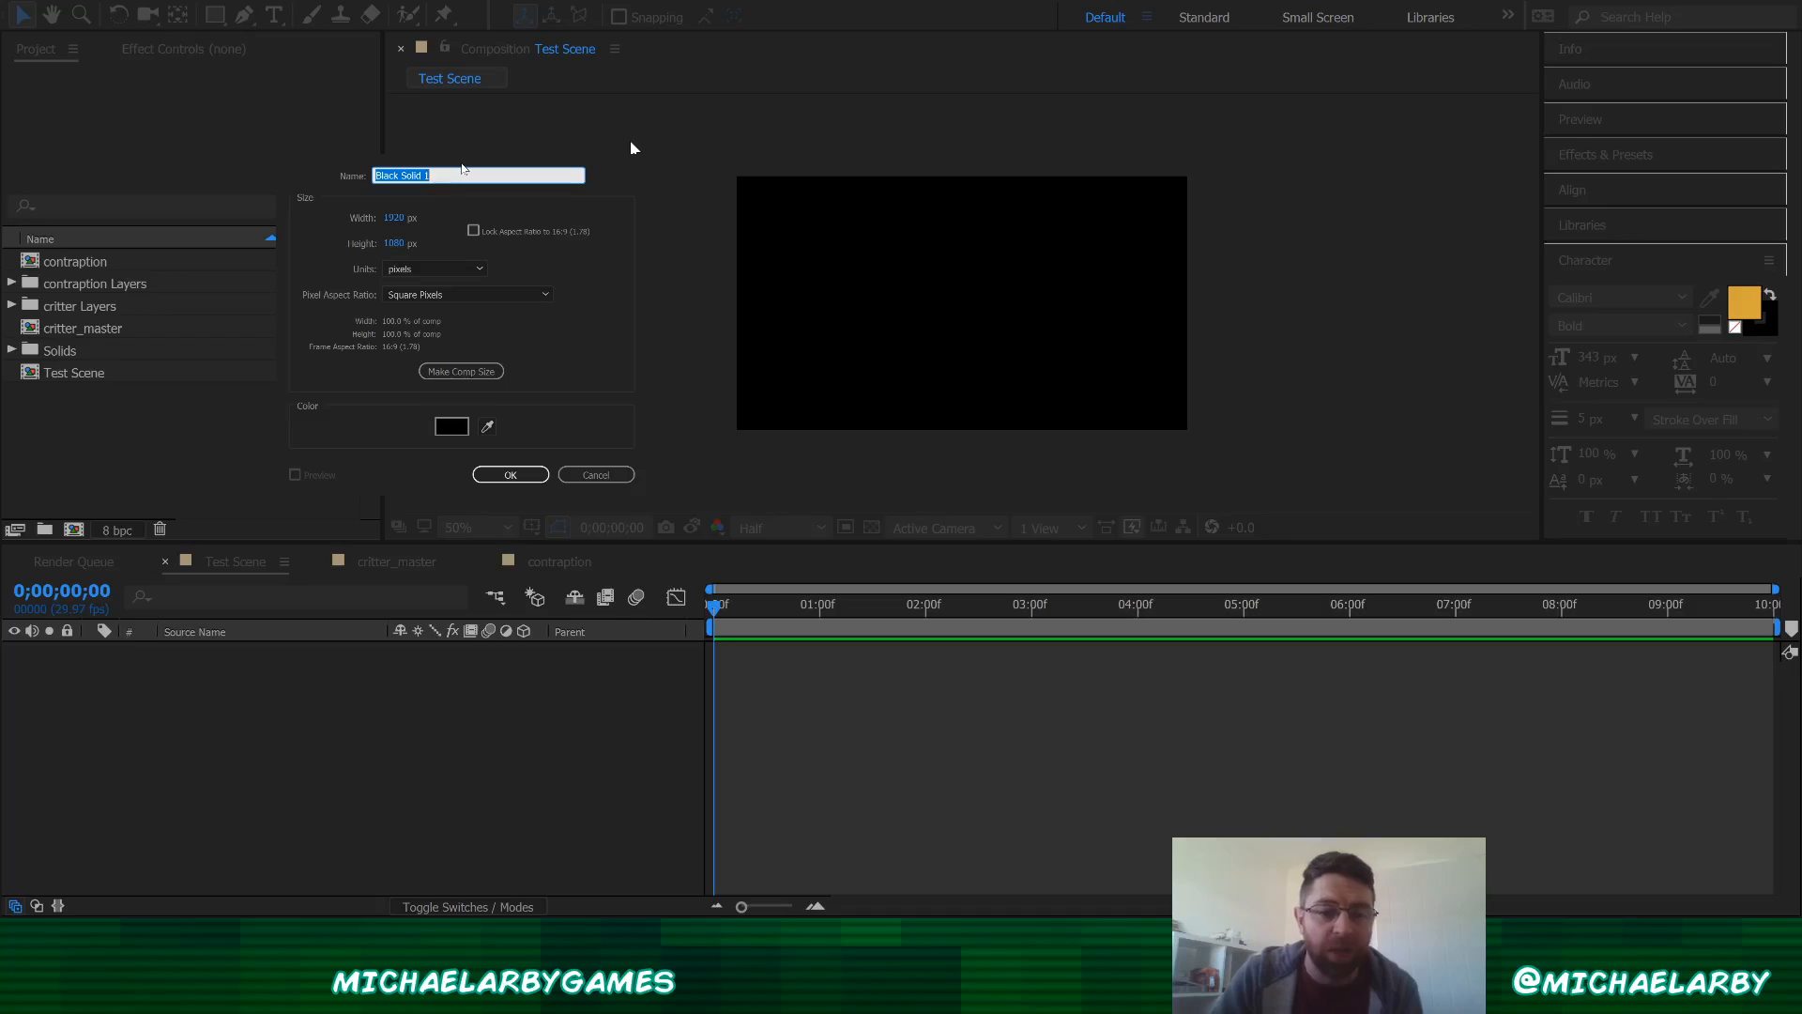
pyautogui.click(451, 427)
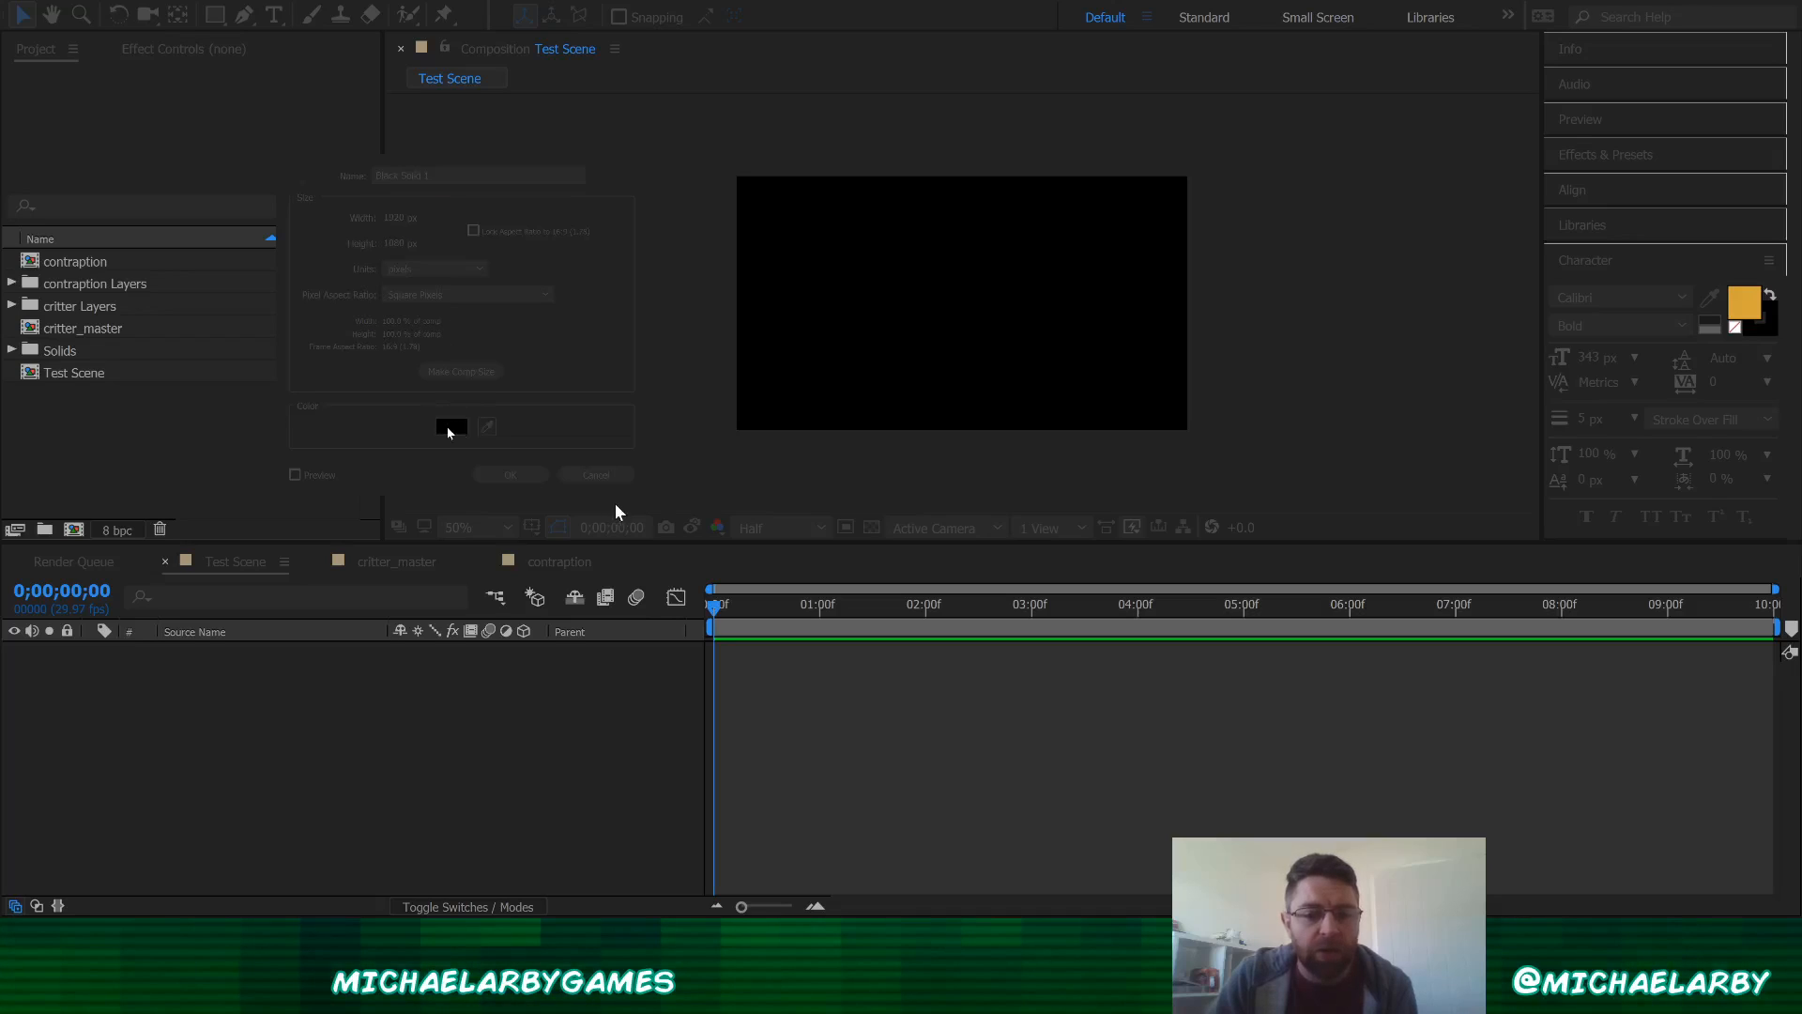
pyautogui.moveTo(148, 109); pyautogui.dragTo(327, 117)
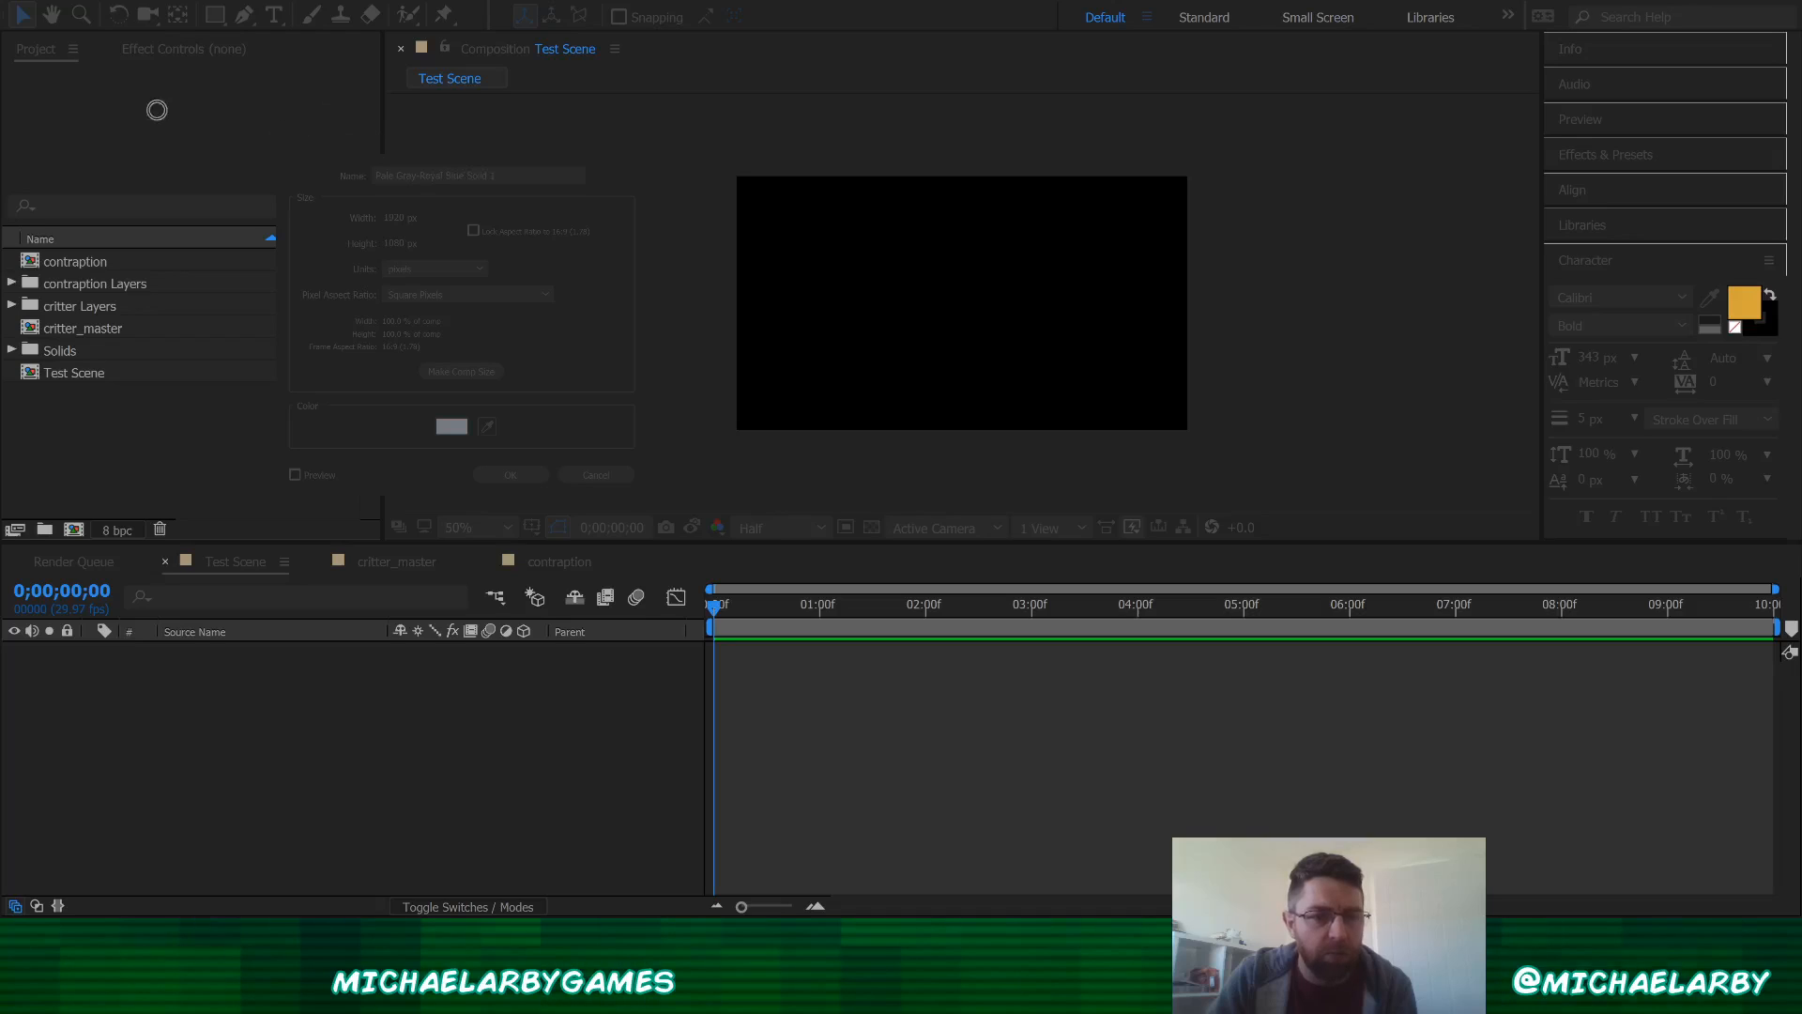
pyautogui.moveTo(156, 109); pyautogui.dragTo(87, 128)
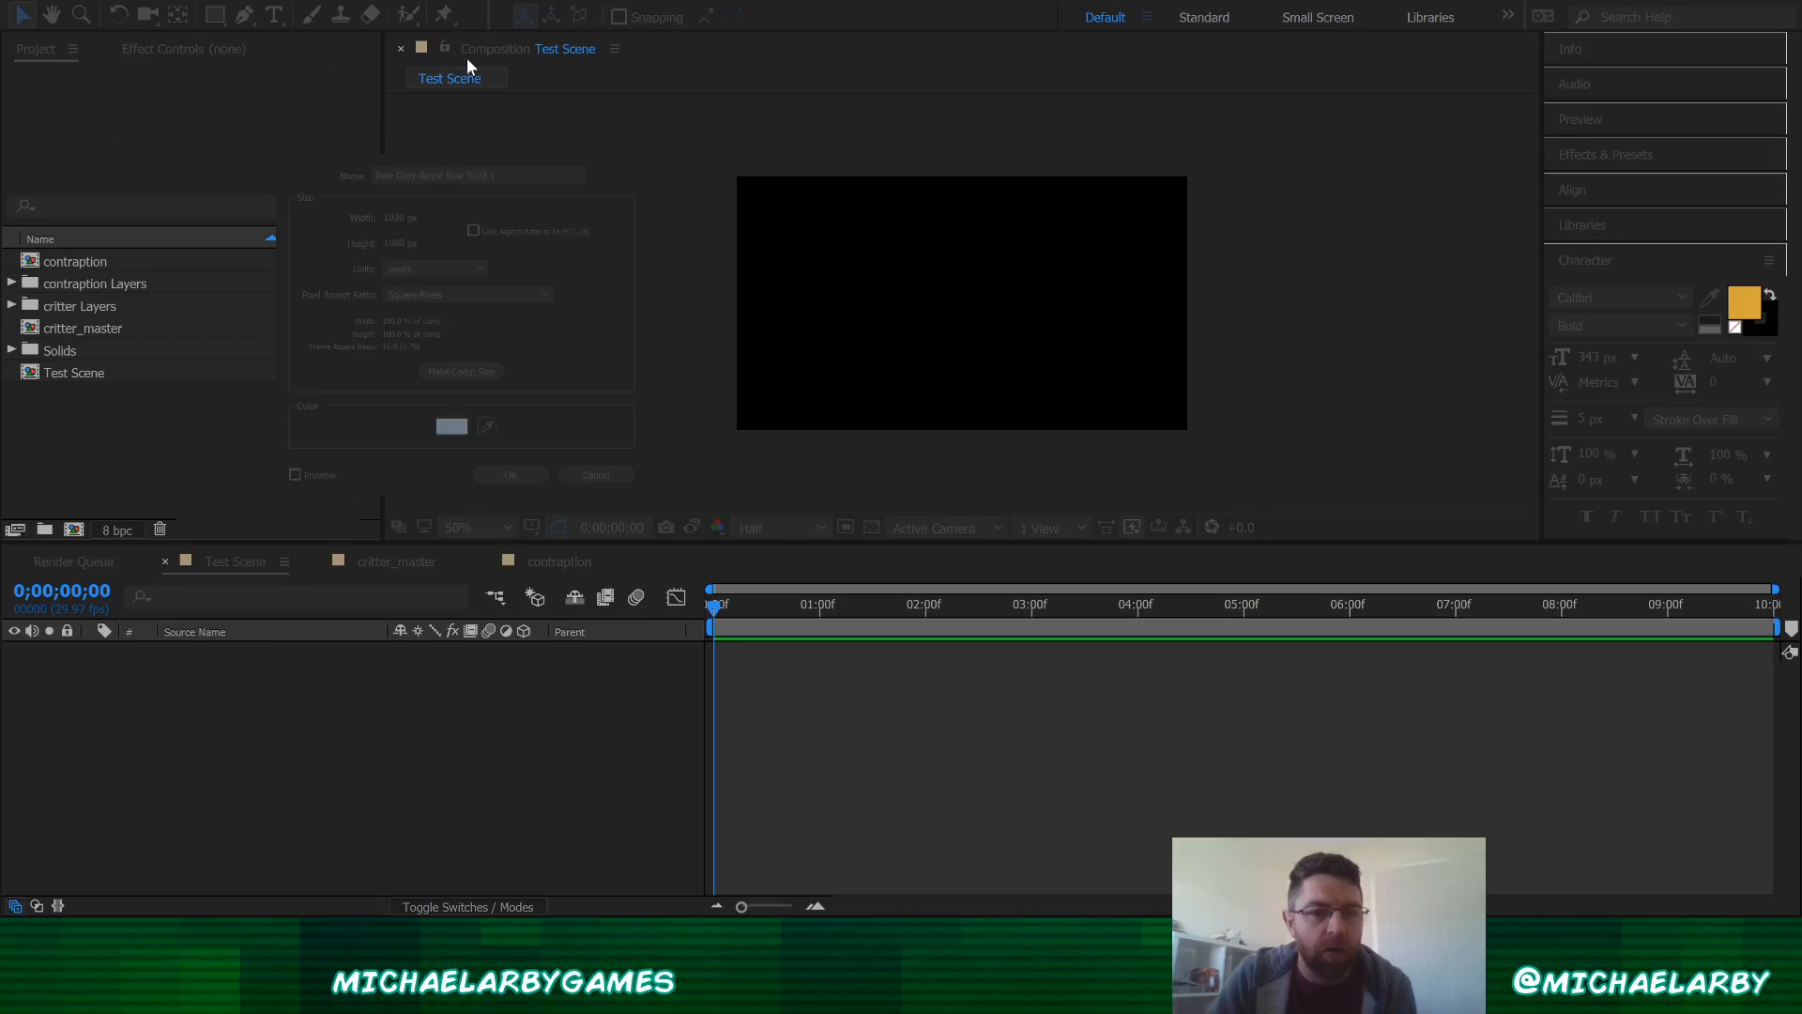
pyautogui.click(509, 19)
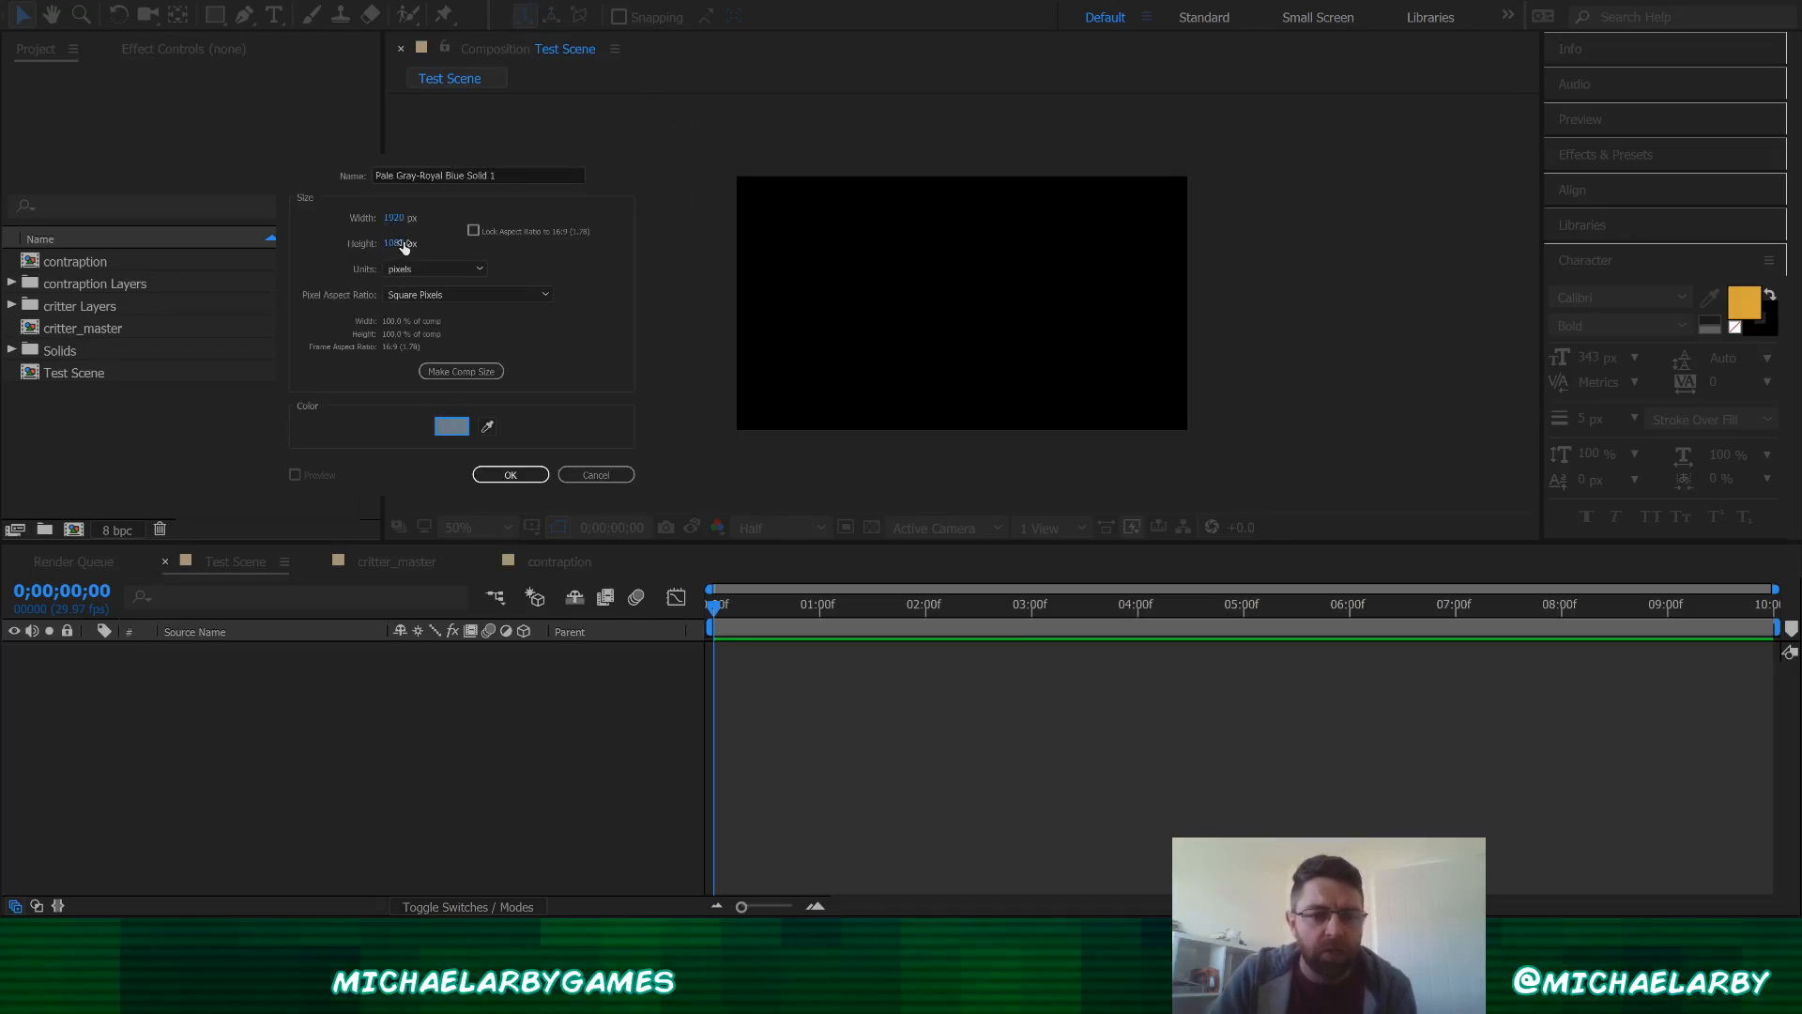
pyautogui.press('Return')
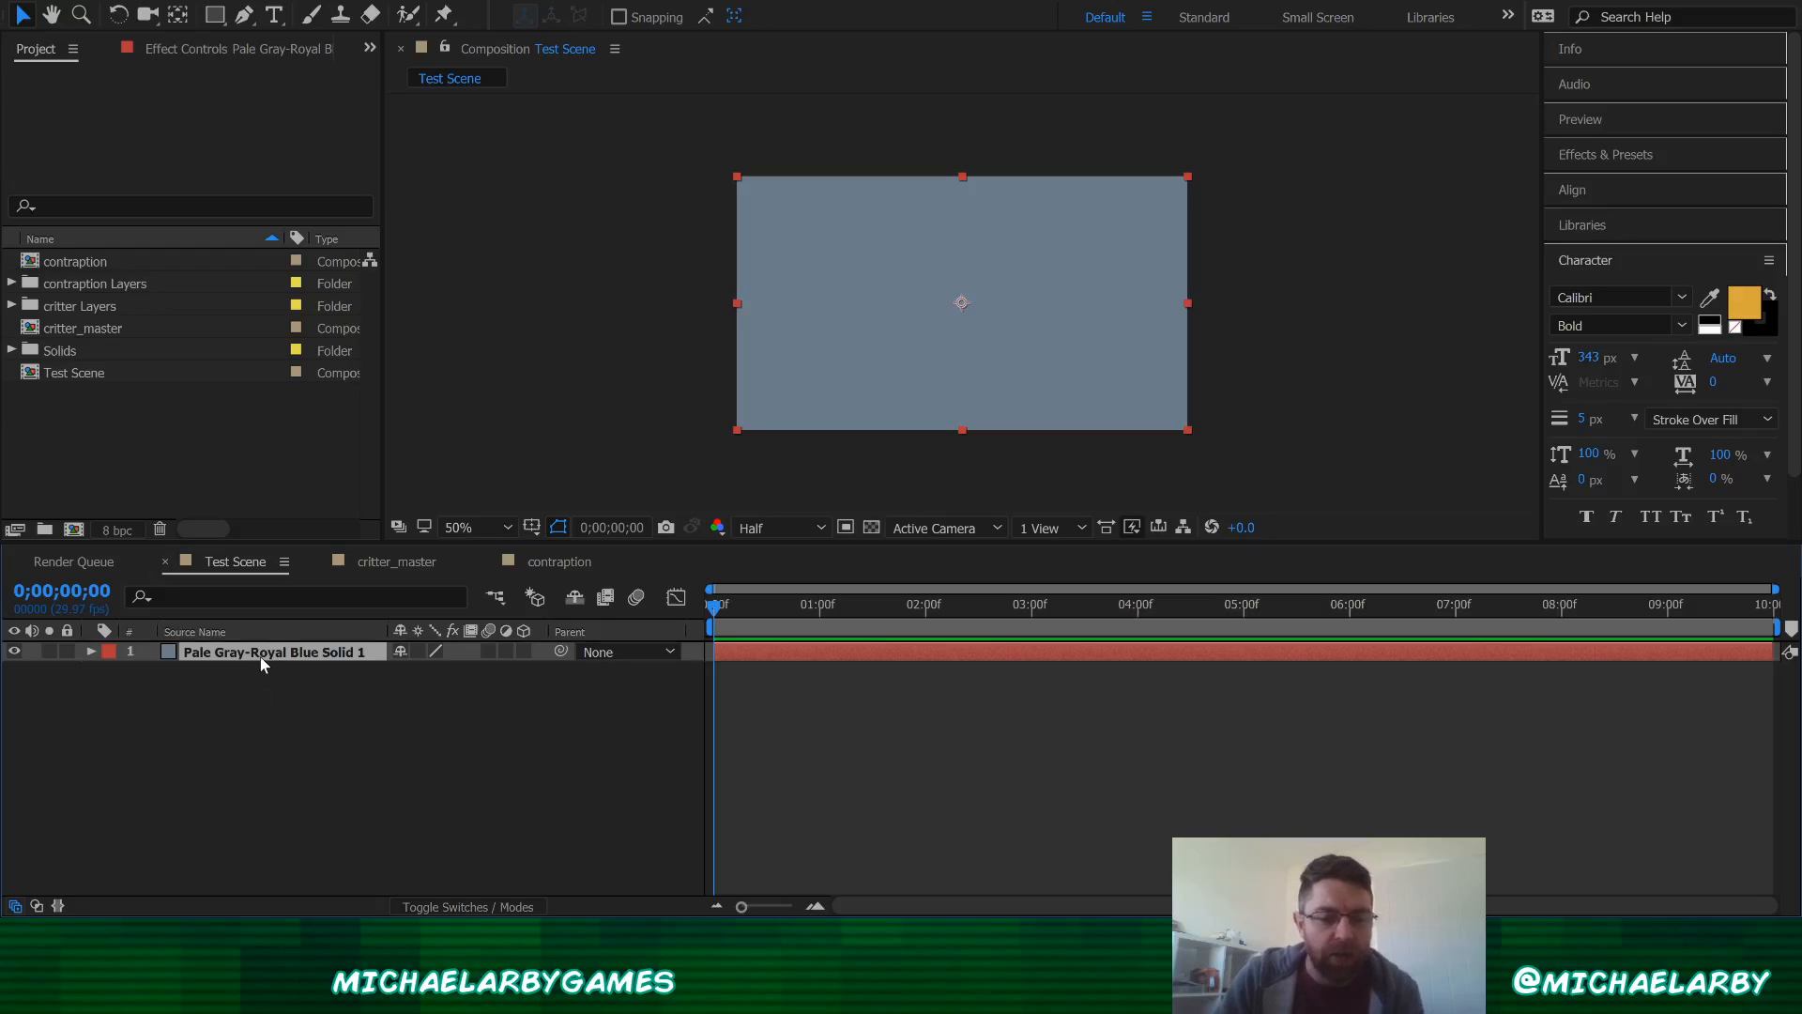
# Step: Rename the new solid layer to Wall
pyautogui.press('Return')
pyautogui.write('Wall')
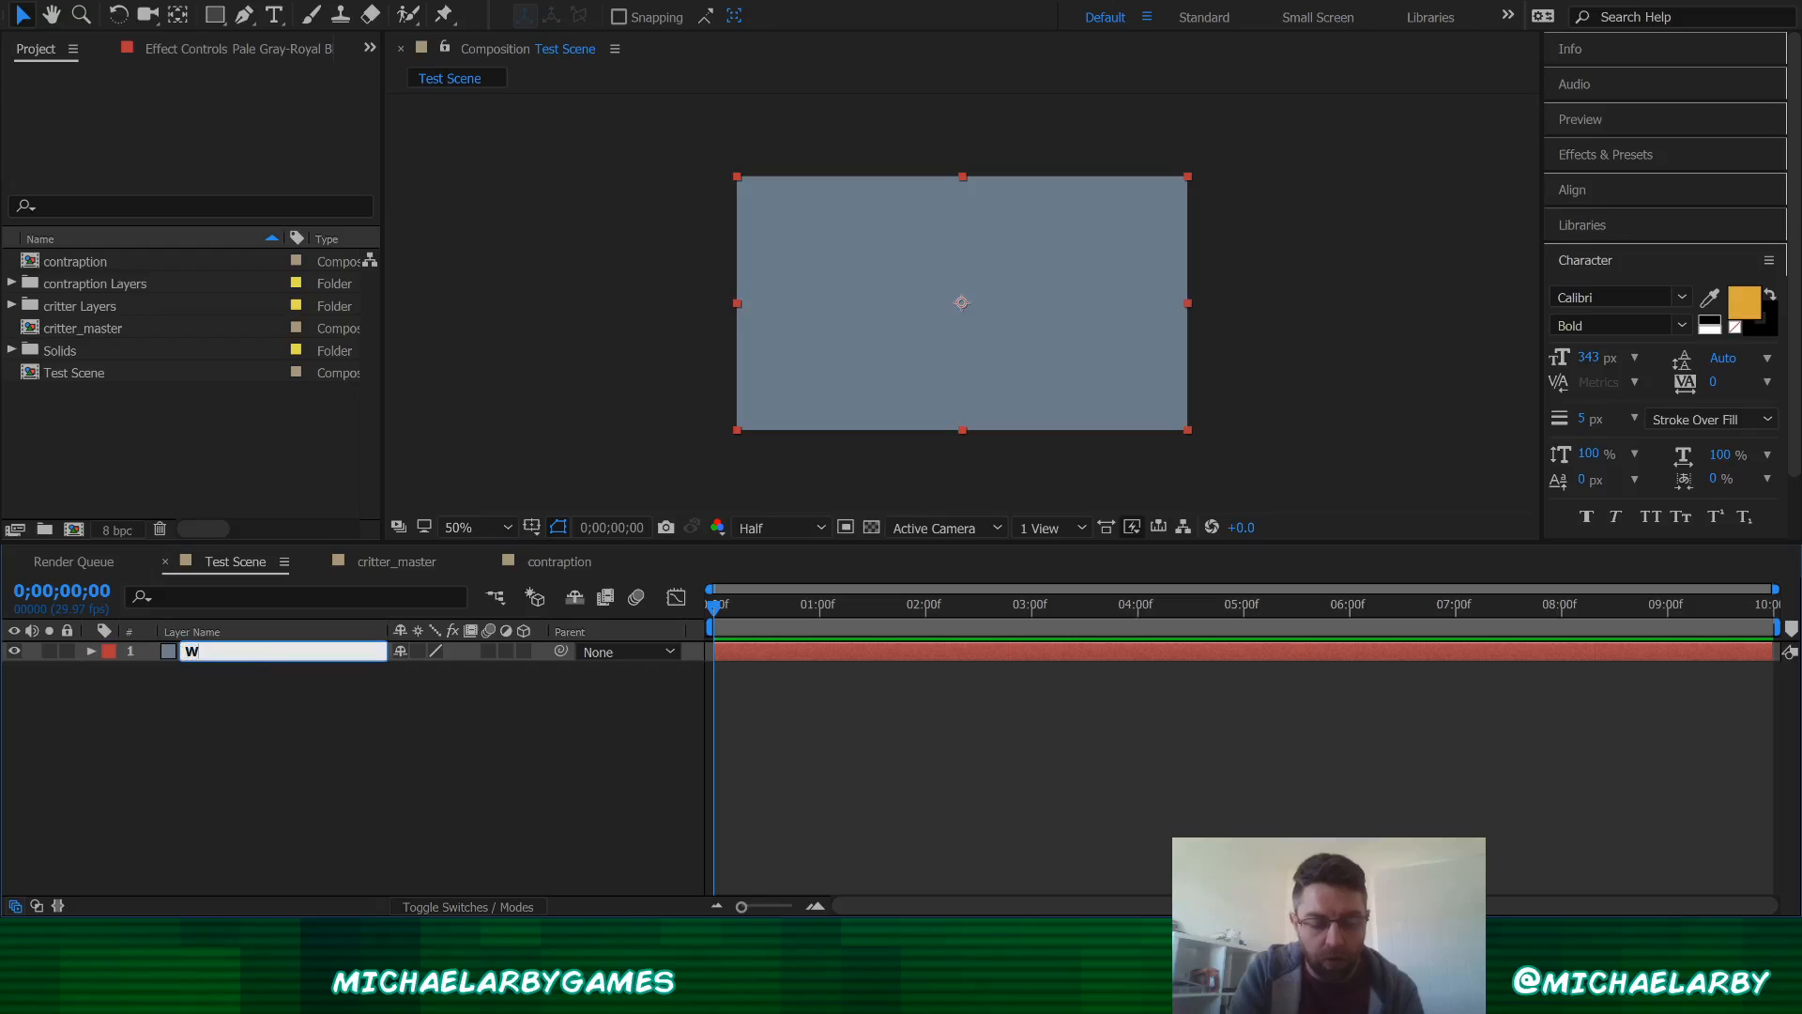
pyautogui.press('Return')
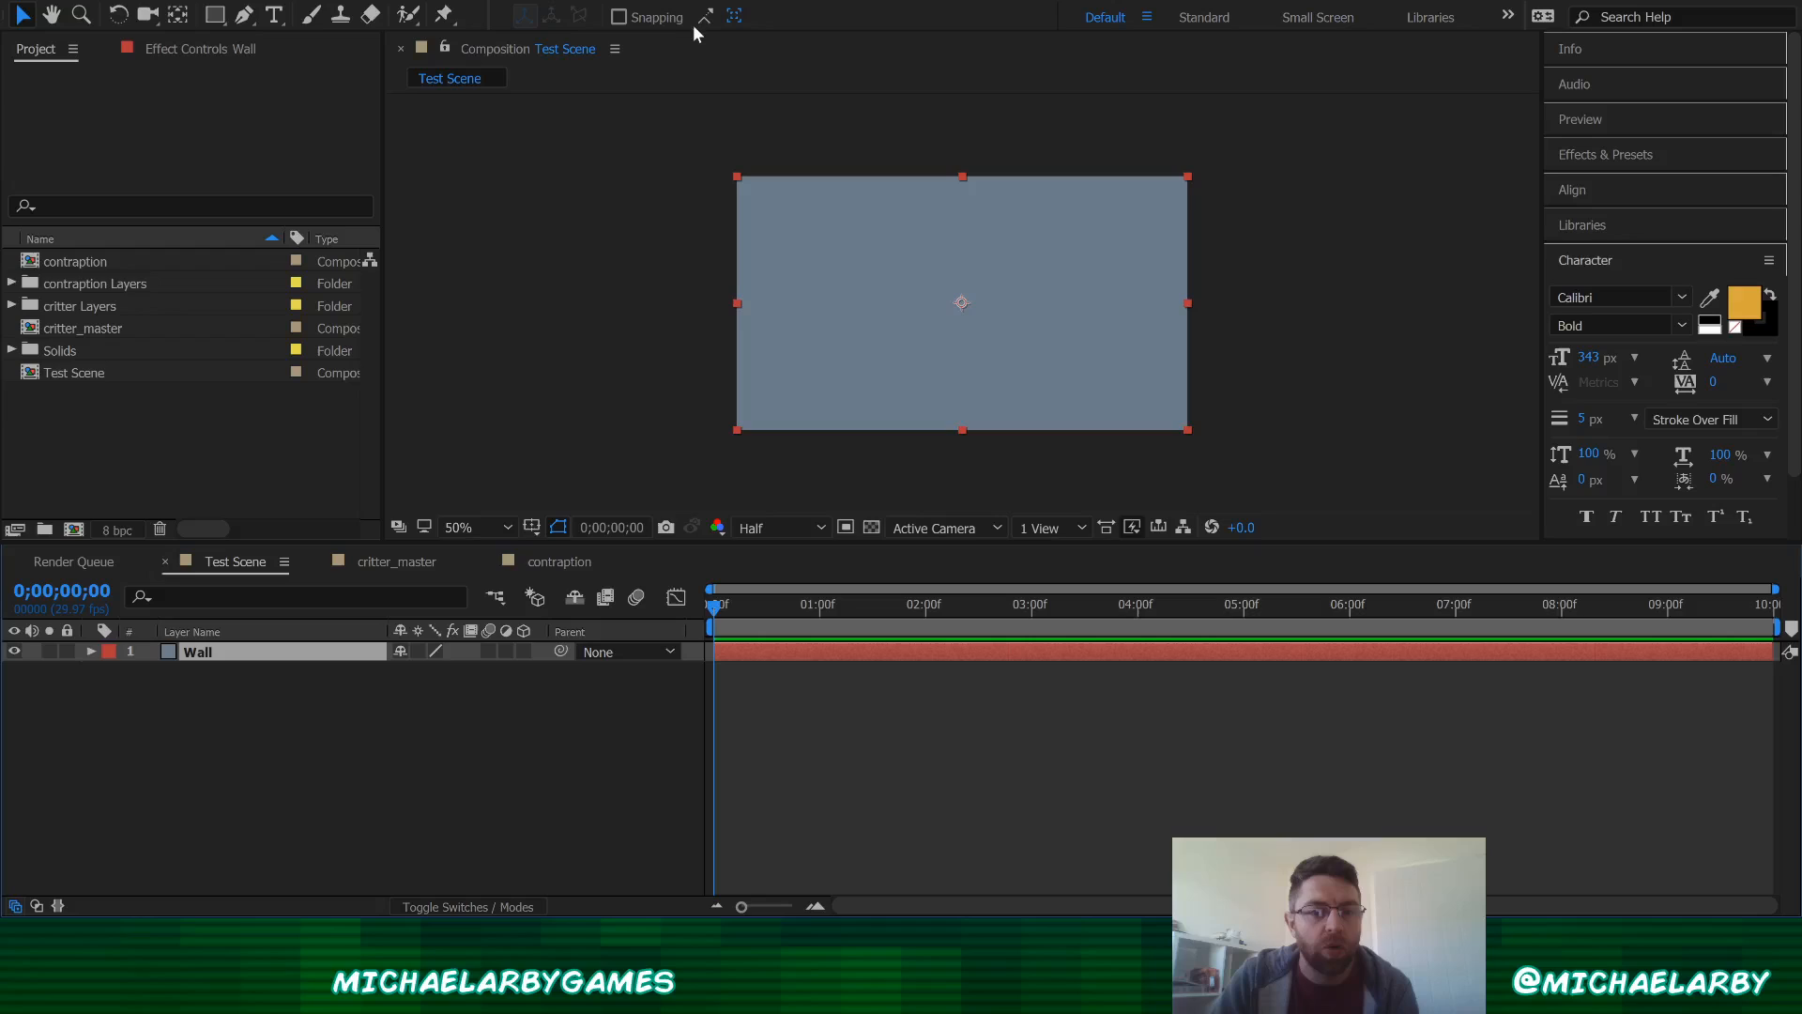
# Step: Create another solid layer colored medium gray-turquoise
pyautogui.hotkey('ctrl', 'y')
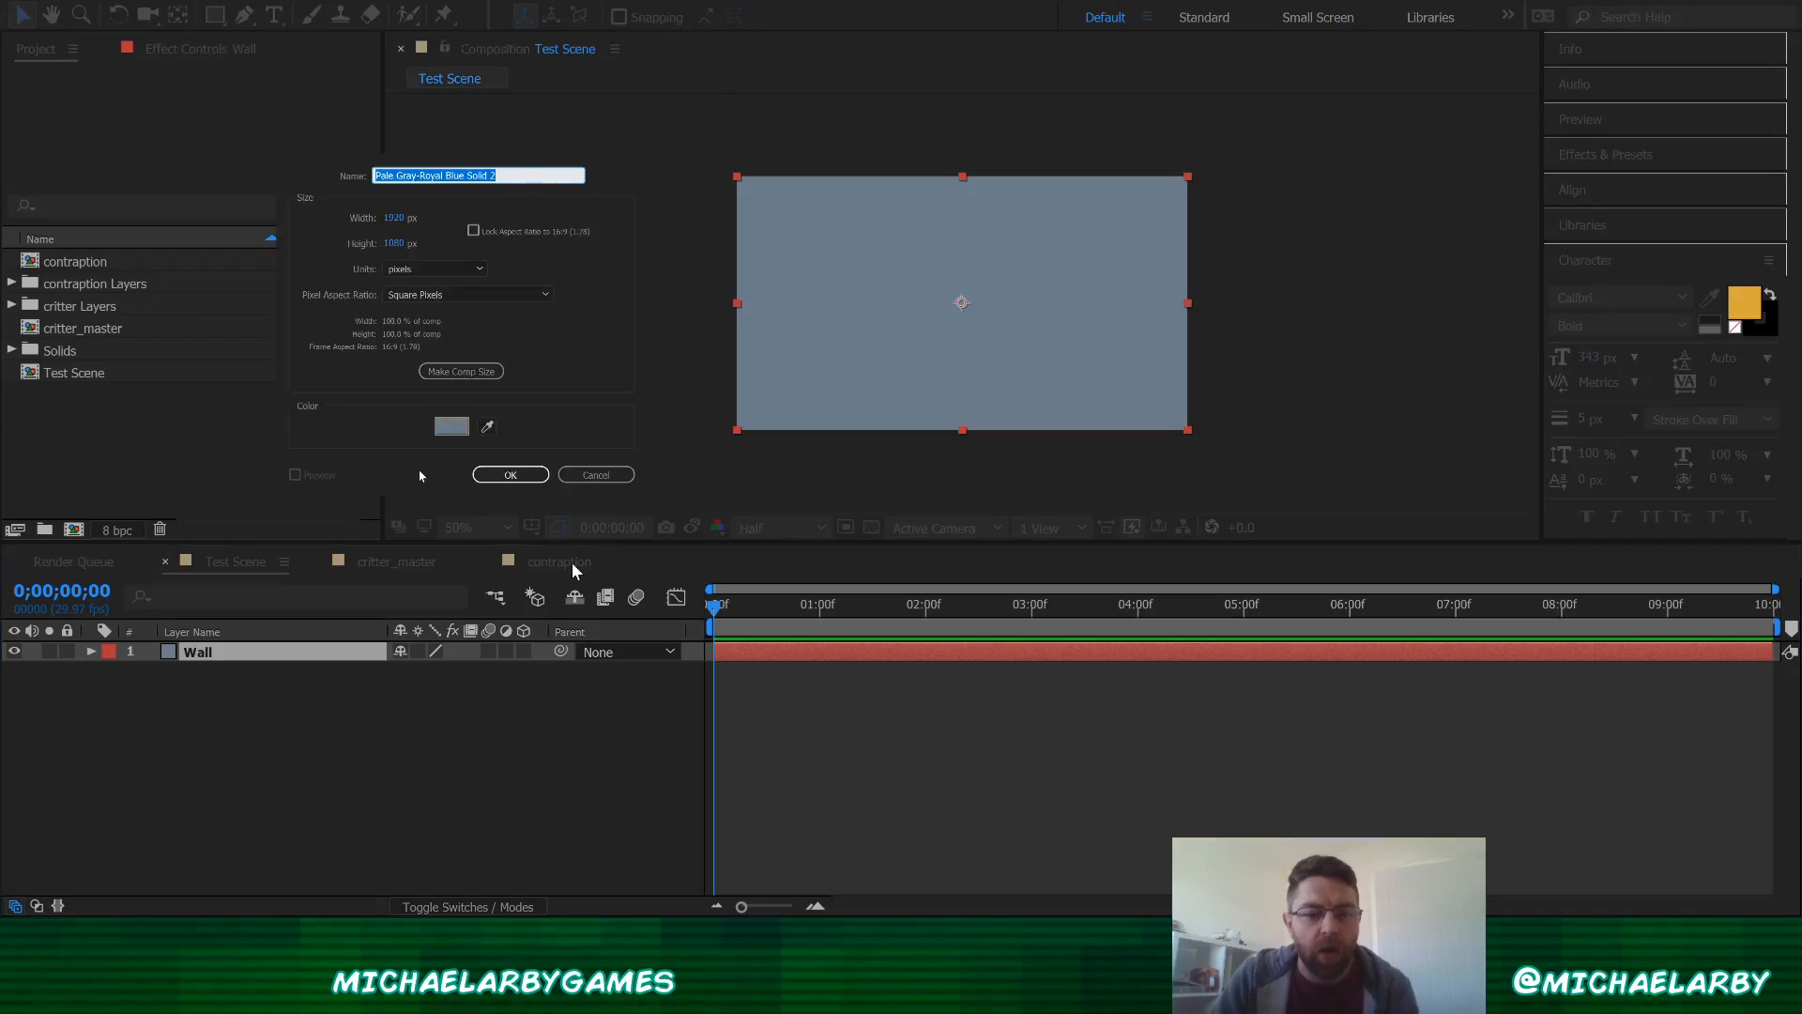
pyautogui.click(454, 428)
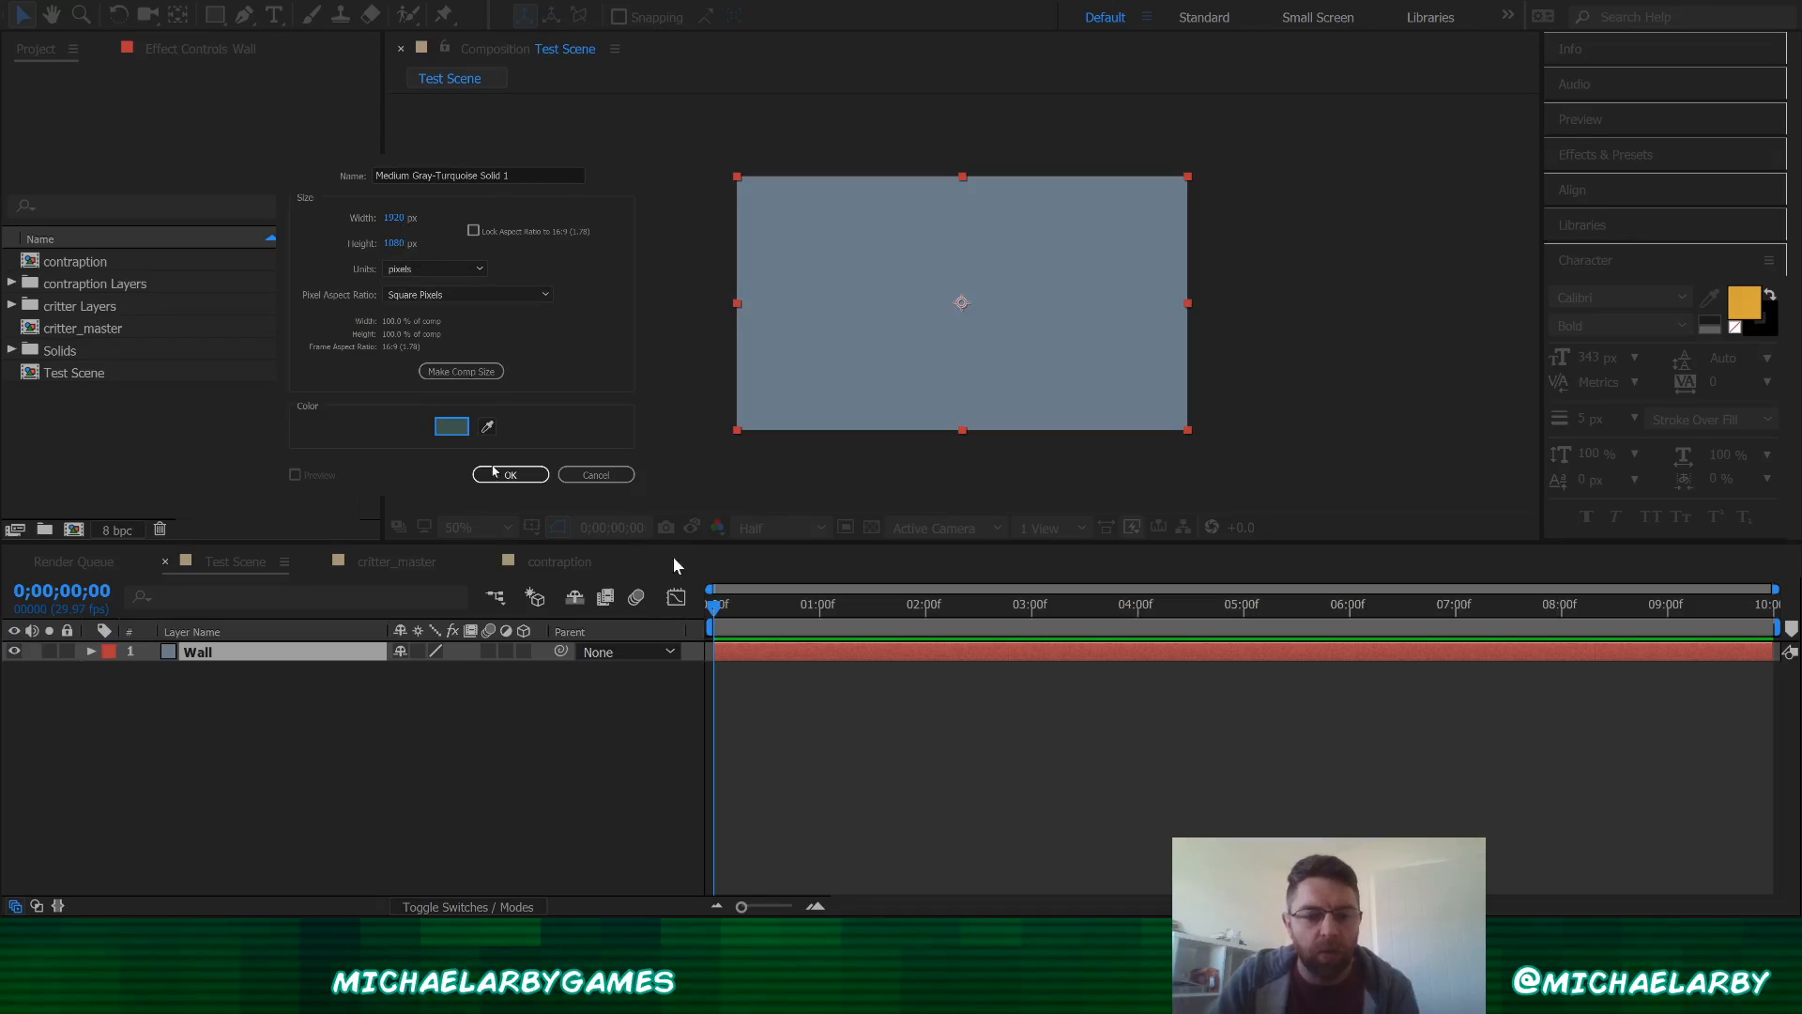
pyautogui.click(507, 476)
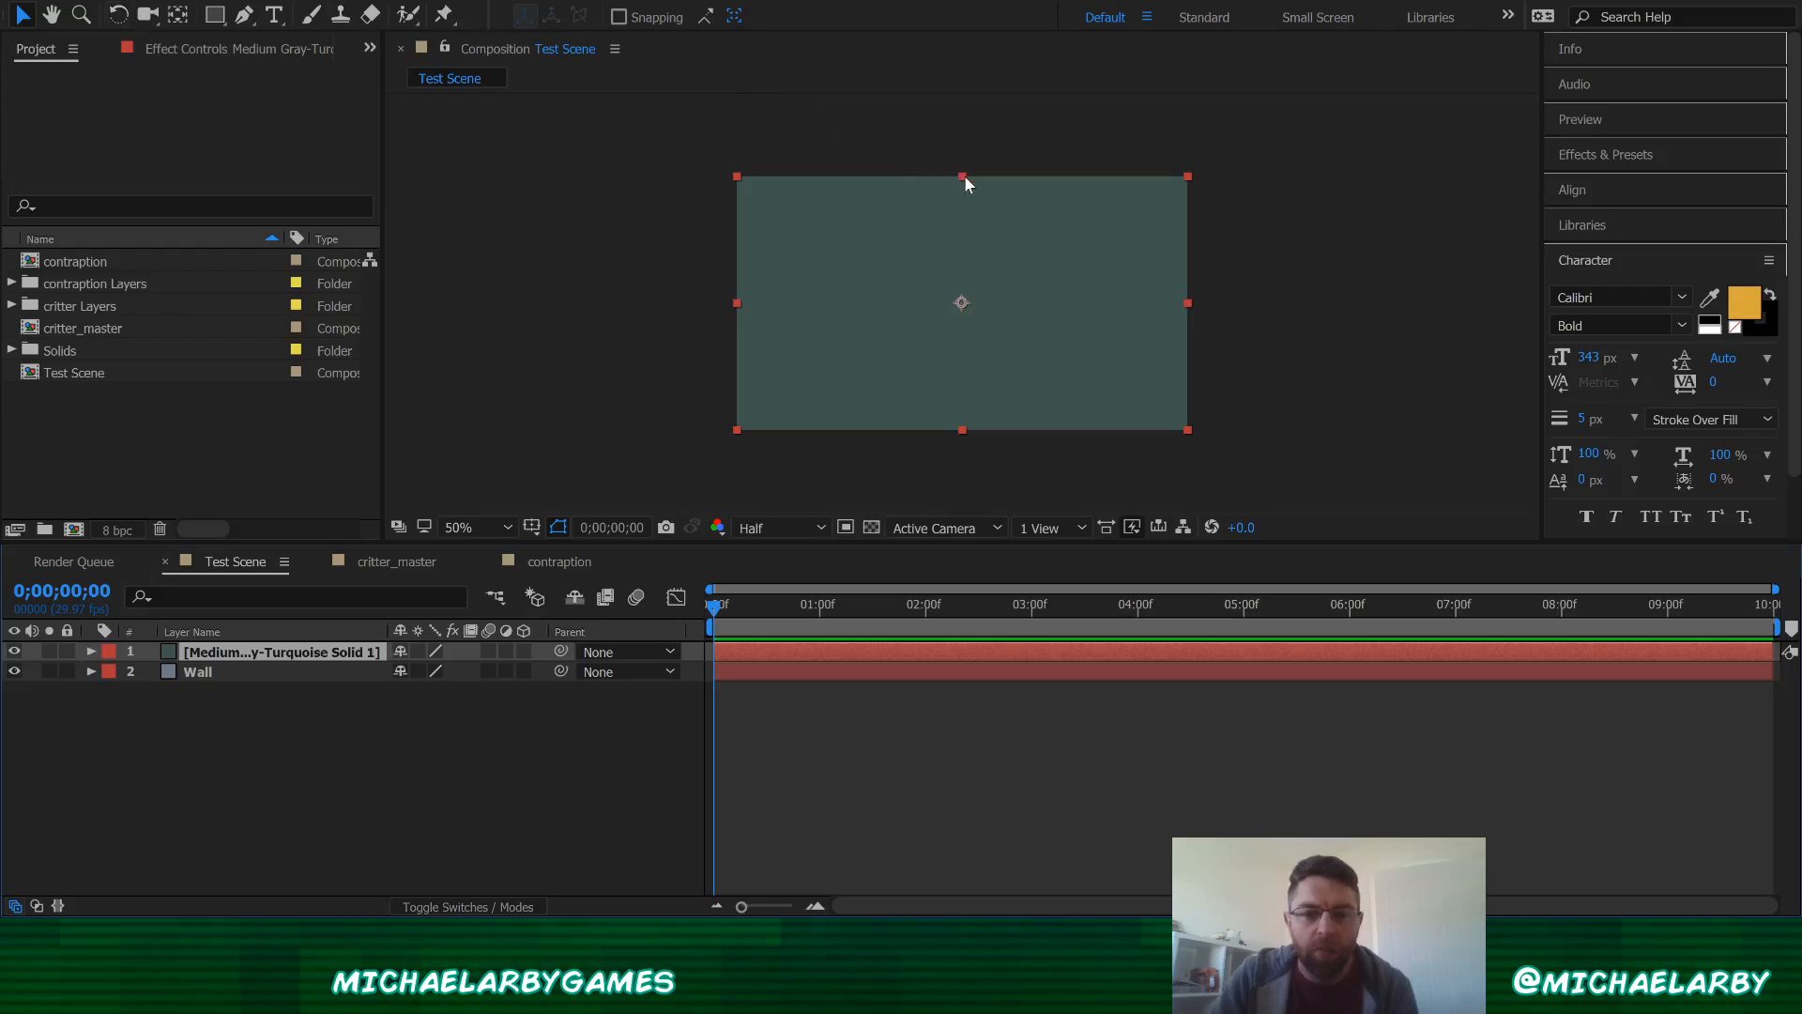
# Step: Resize the turquoise solid into a floor strip spanning the lower part of the frame
pyautogui.moveTo(961, 176); pyautogui.dragTo(1001, 410)
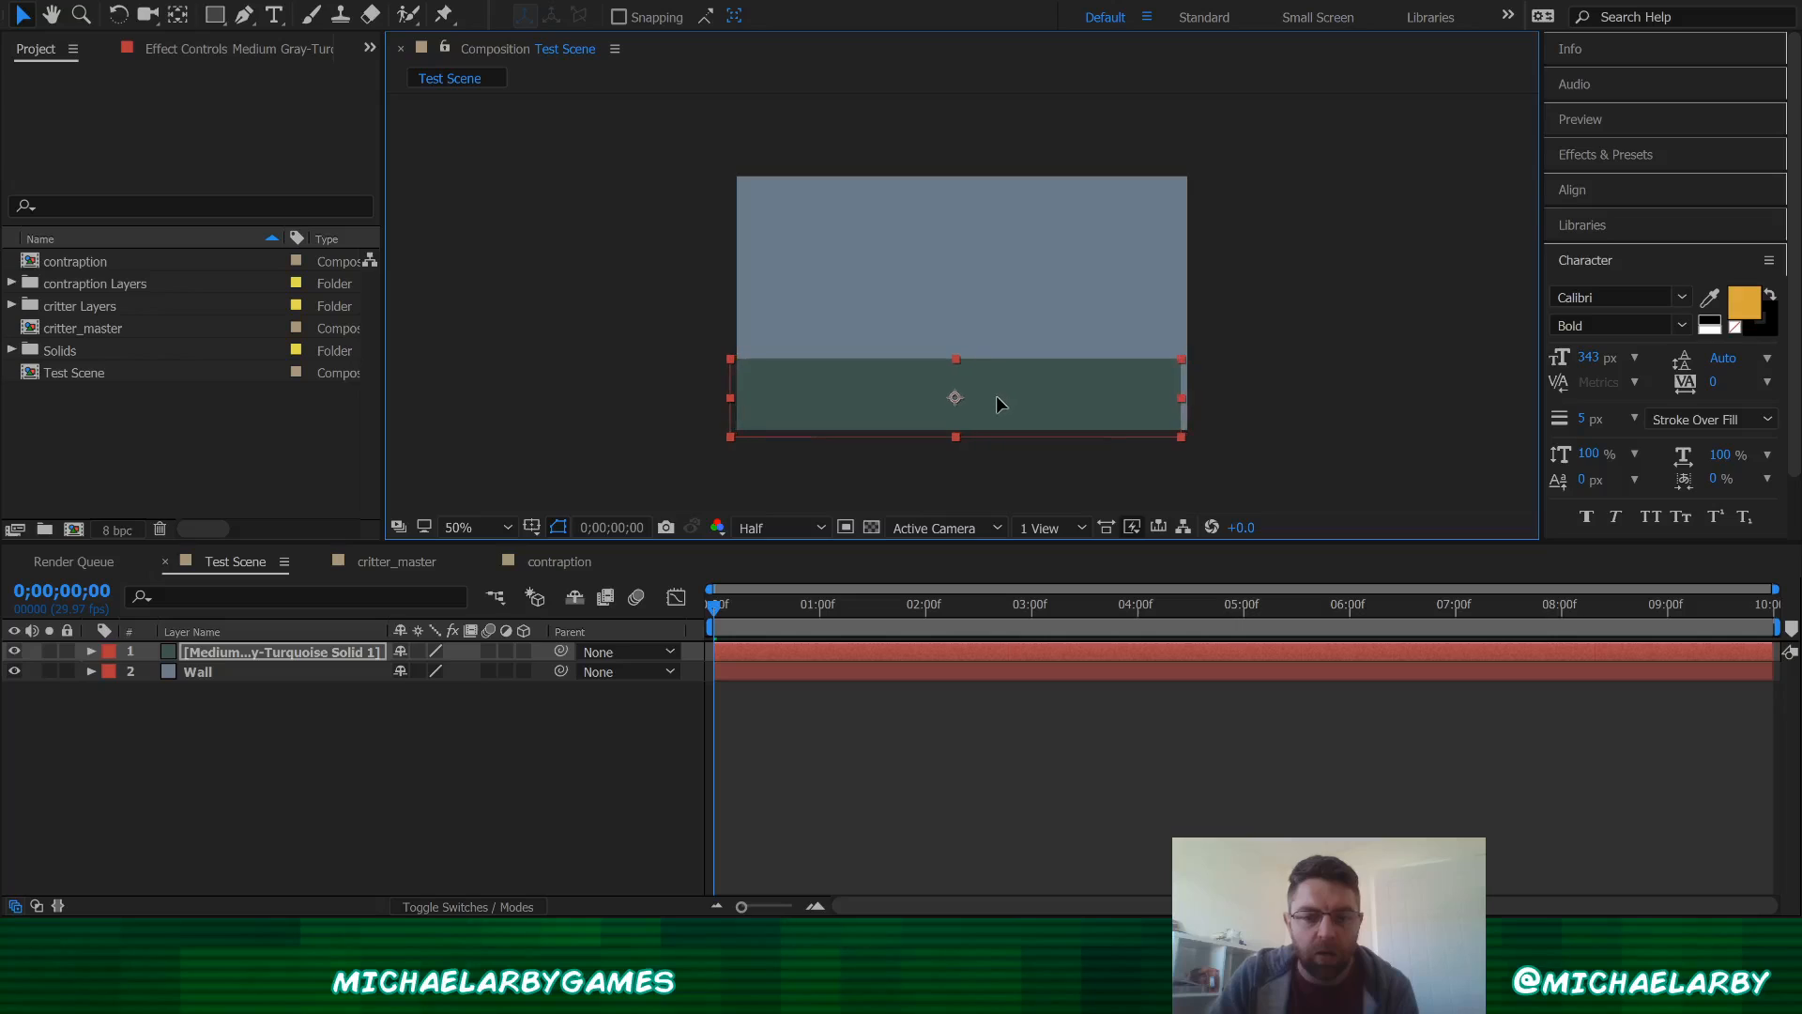
pyautogui.moveTo(1180, 396)
pyautogui.mouseDown()
pyautogui.moveTo(1200, 397)
pyautogui.moveTo(1148, 406)
pyautogui.mouseUp()
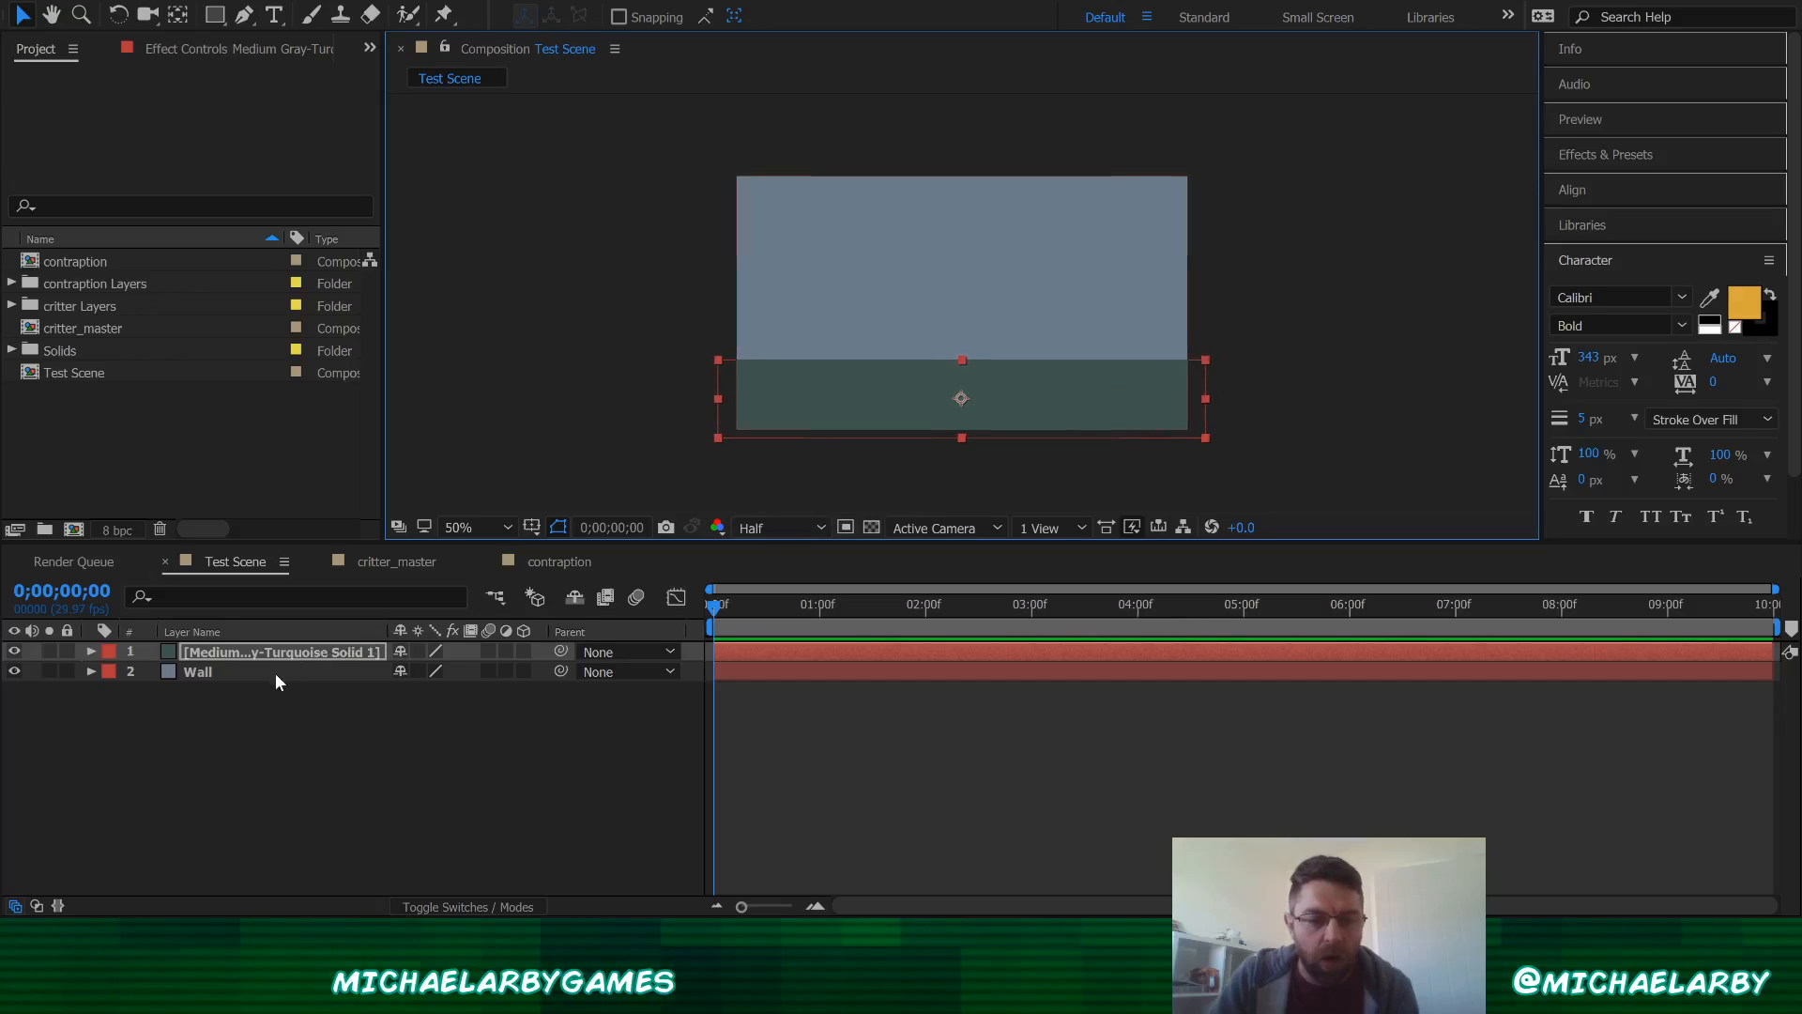
pyautogui.click(266, 728)
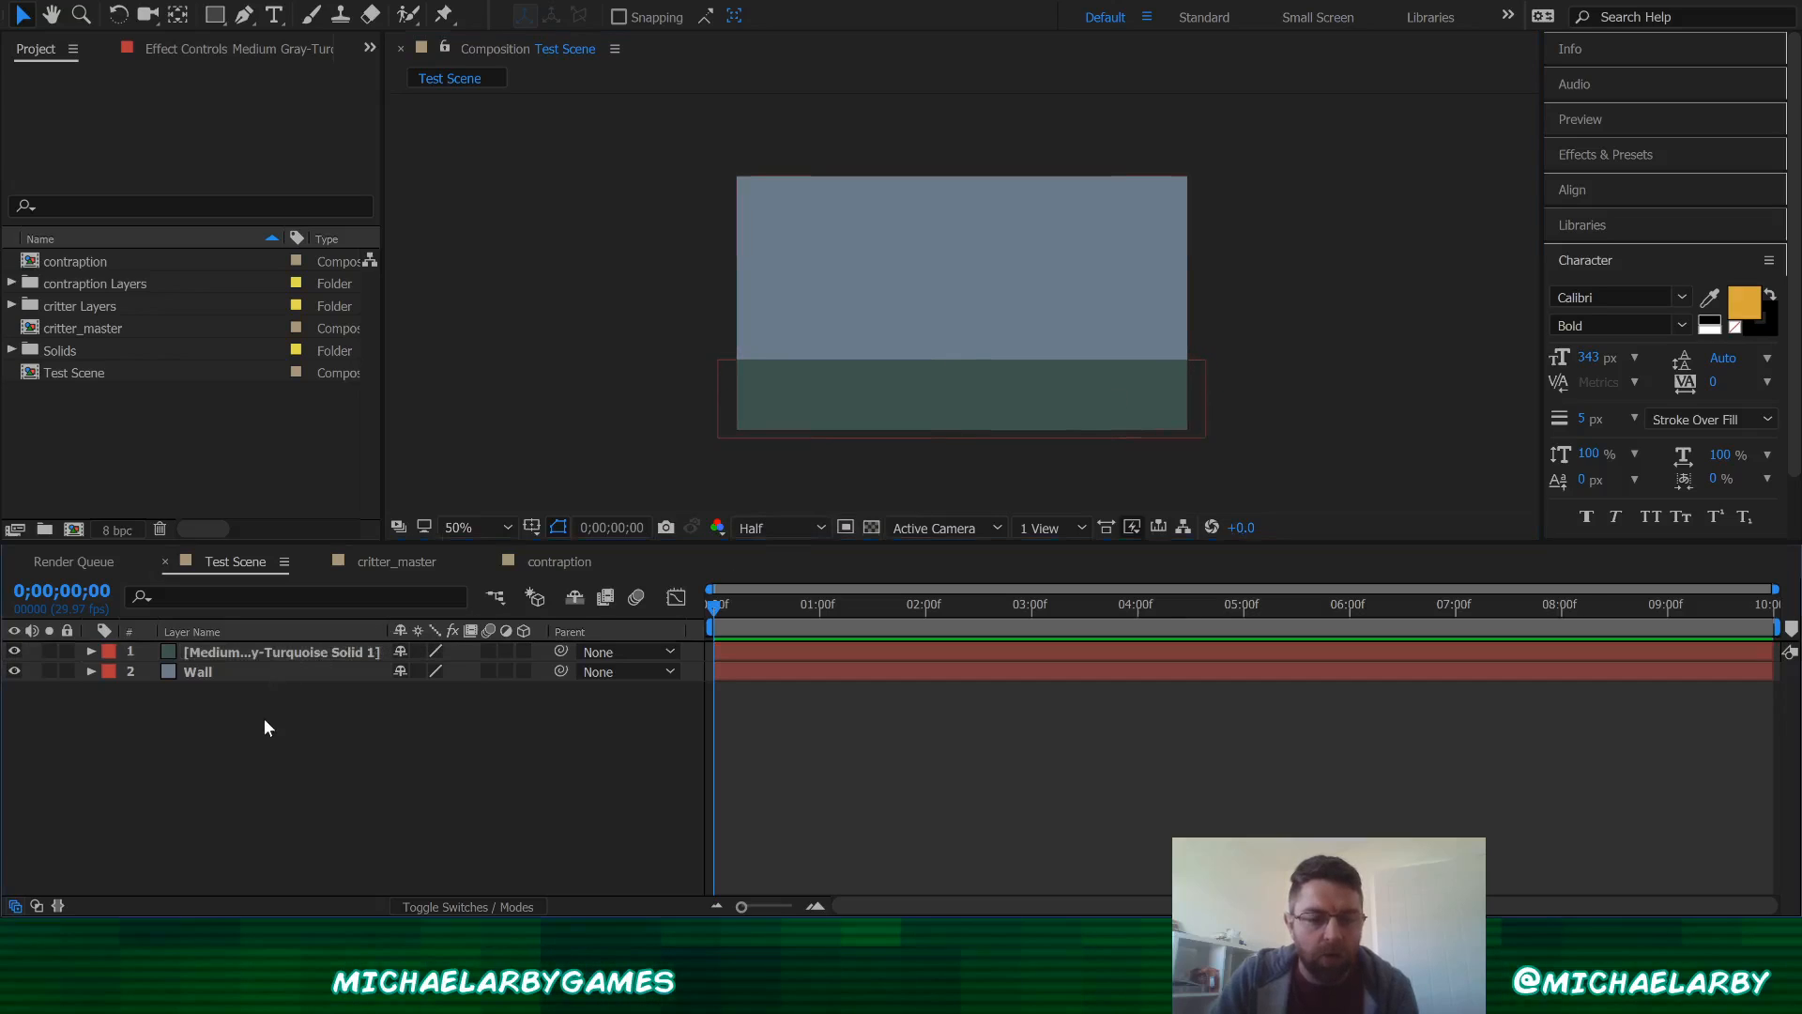
# Step: Rename the turquoise solid layer to Floor
pyautogui.click(245, 648)
pyautogui.press('Return')
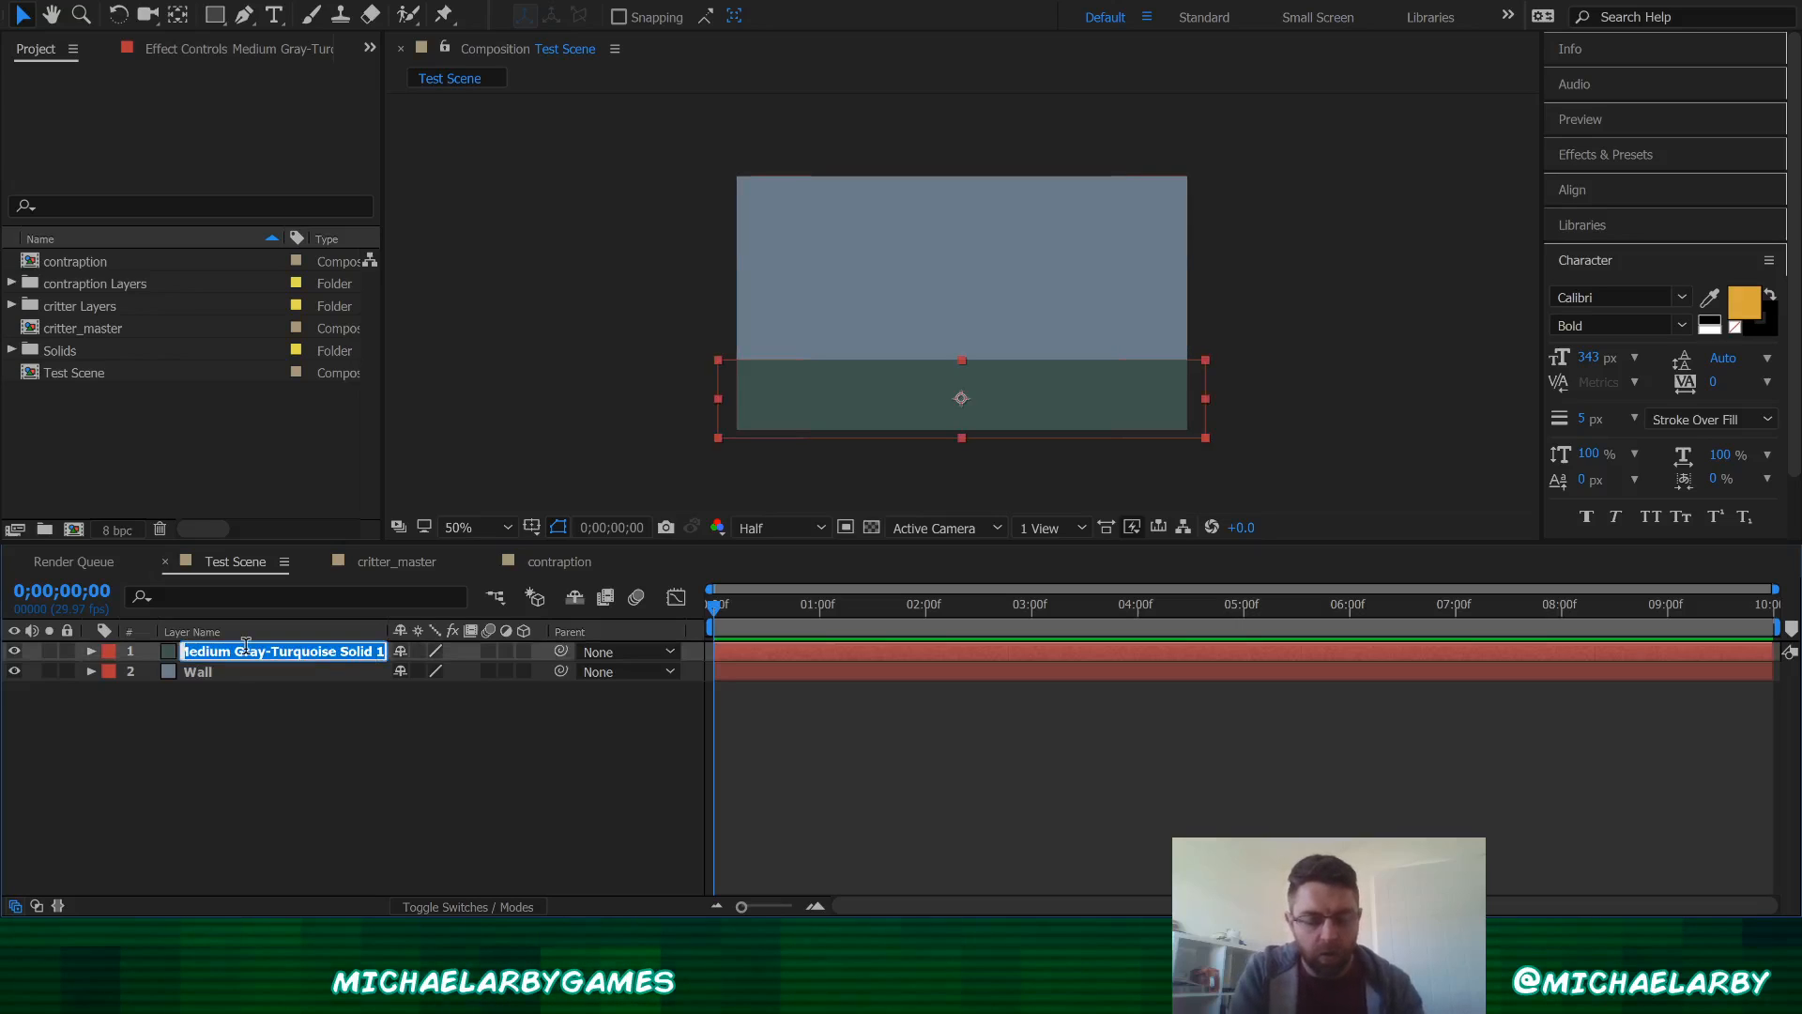
pyautogui.write('Floor')
pyautogui.press('Return')
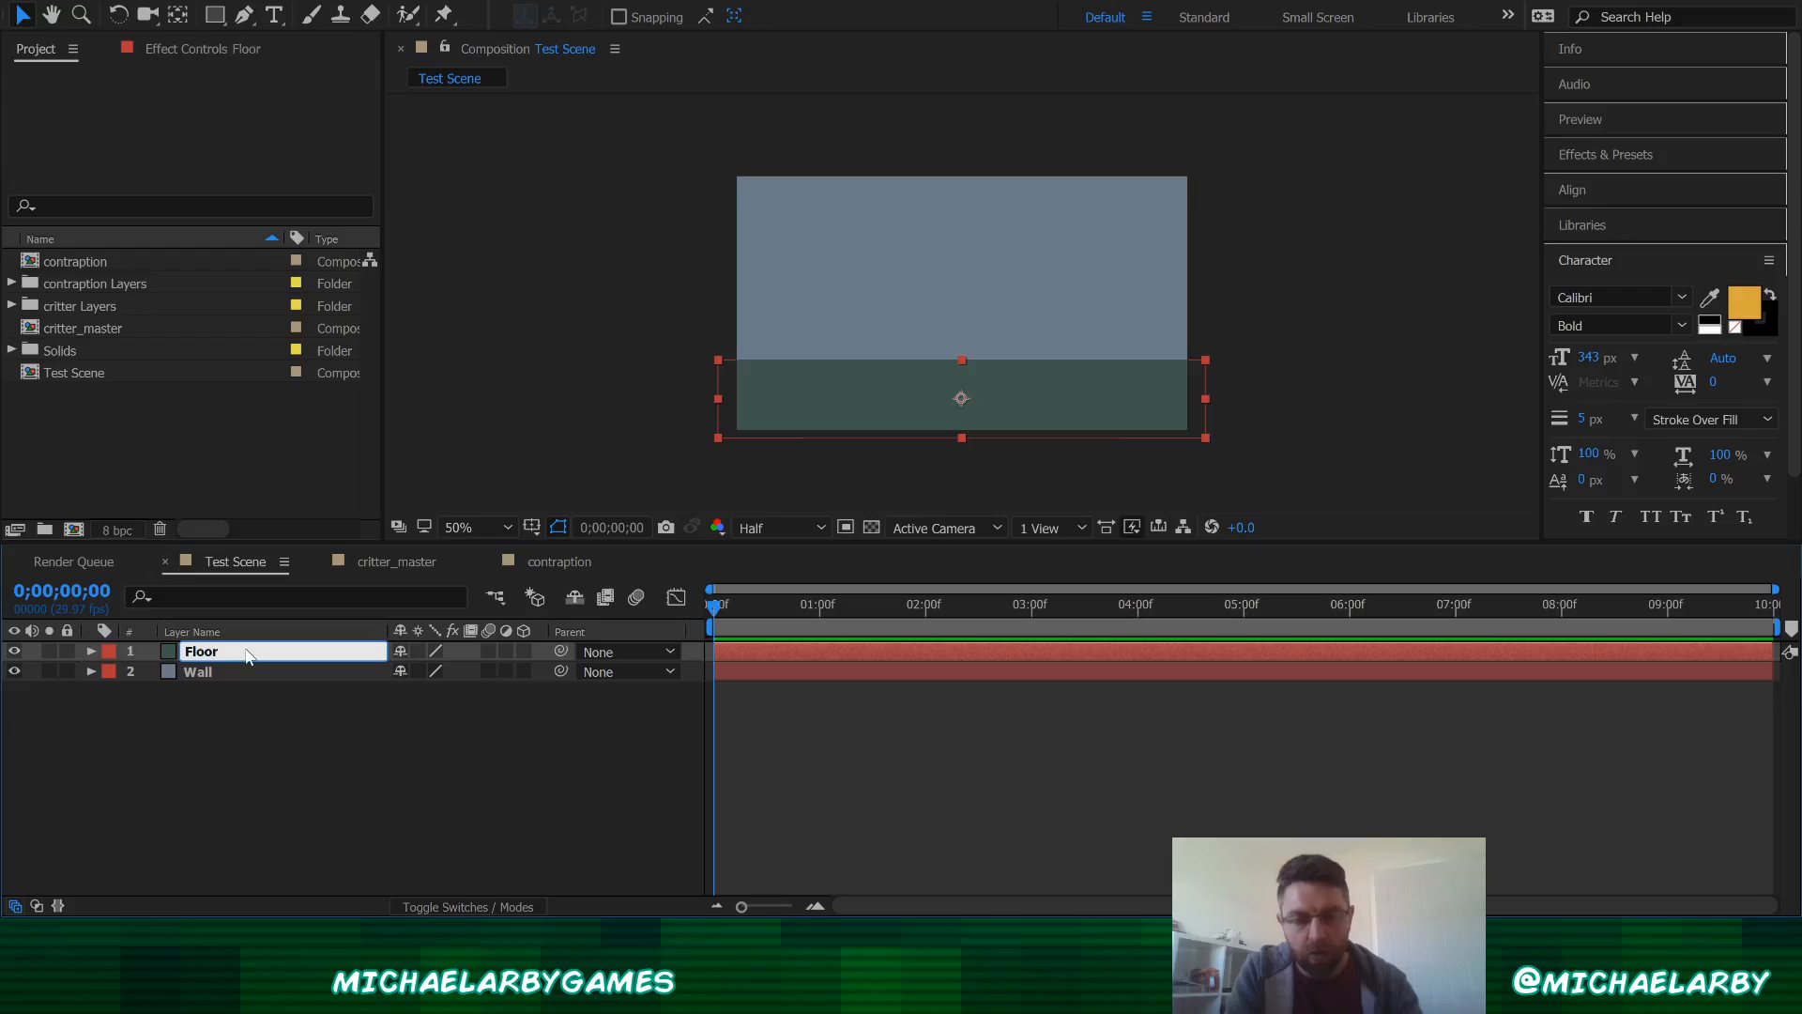
pyautogui.click(1251, 342)
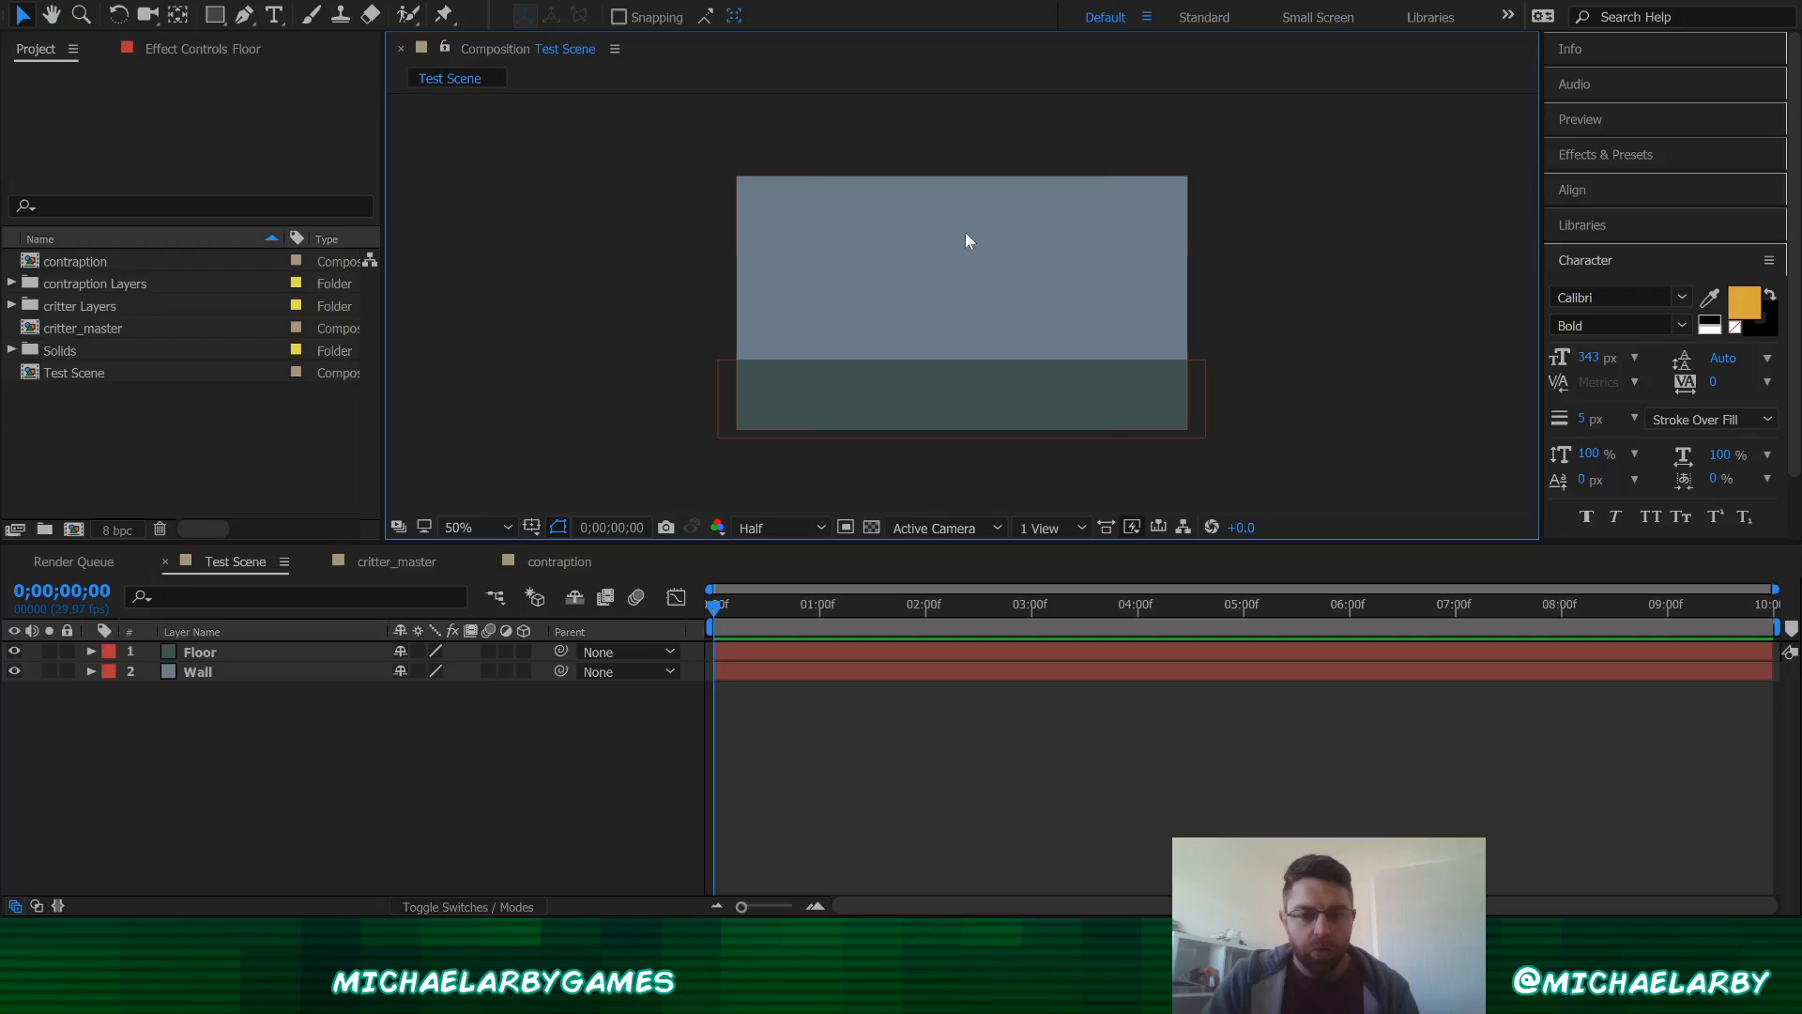
# Step: Add the contraption composition into the Test Scene composition as a new layer
pyautogui.click(550, 561)
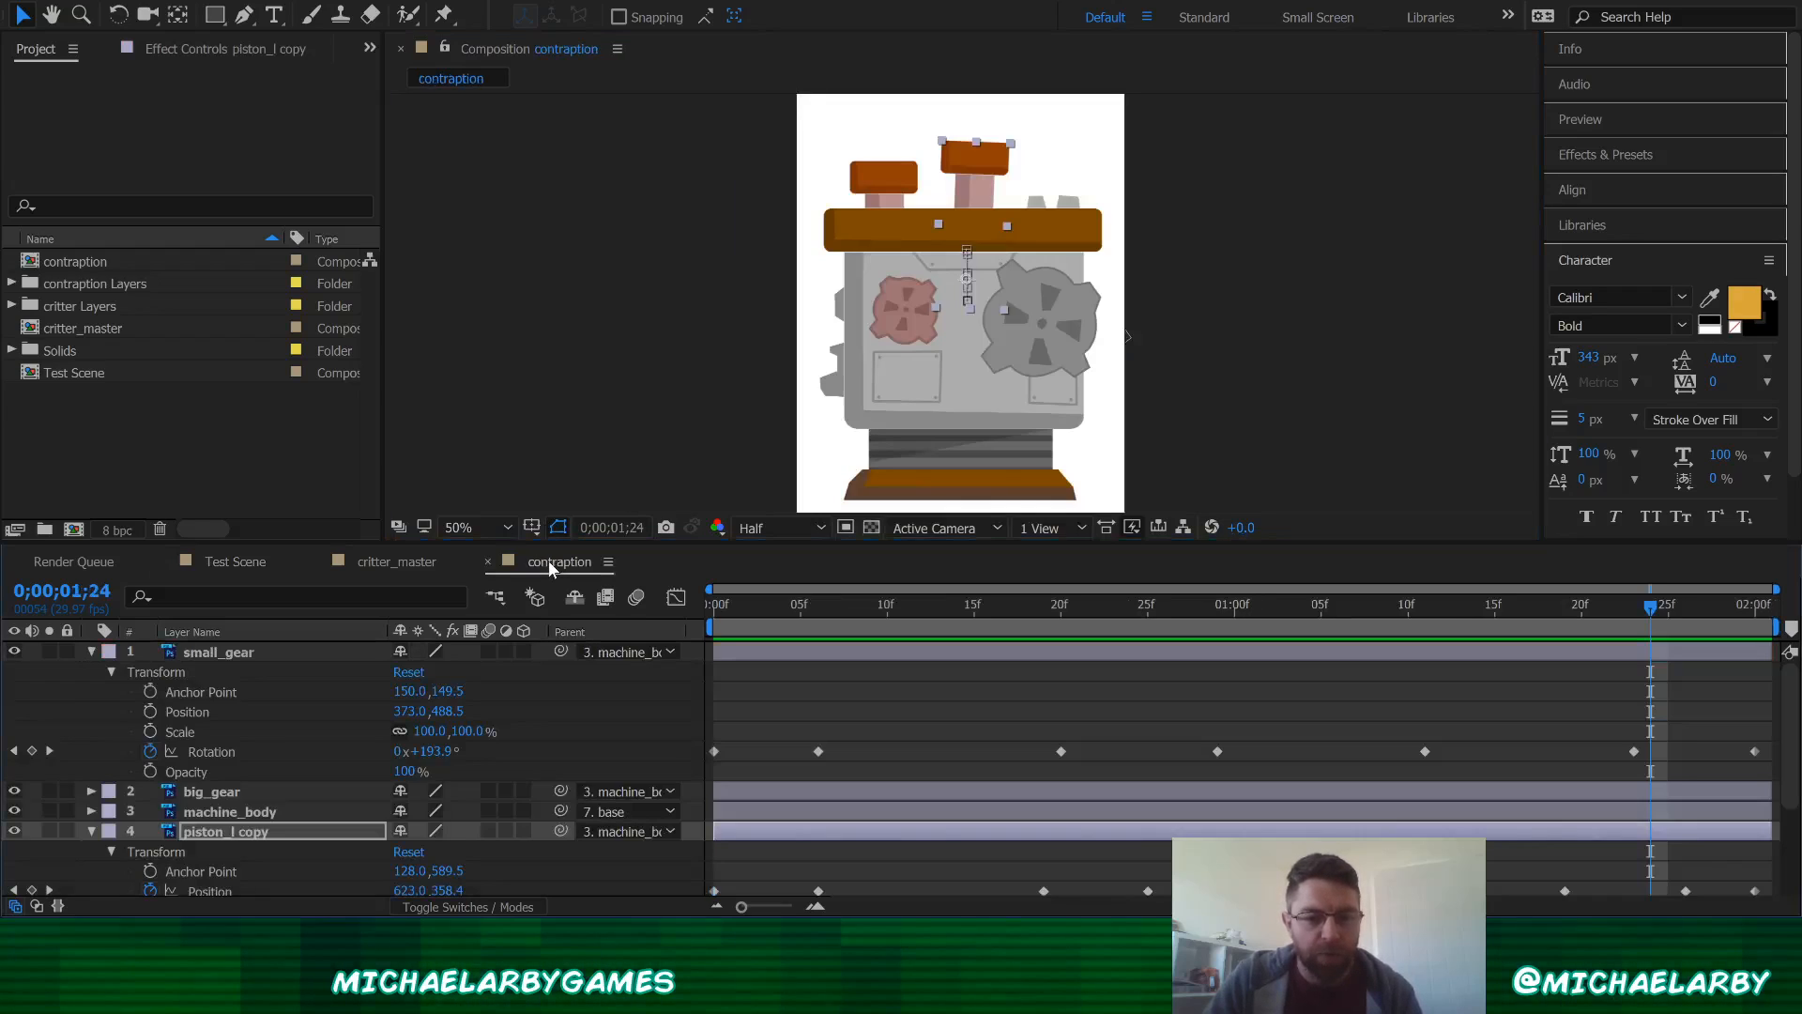
pyautogui.click(230, 561)
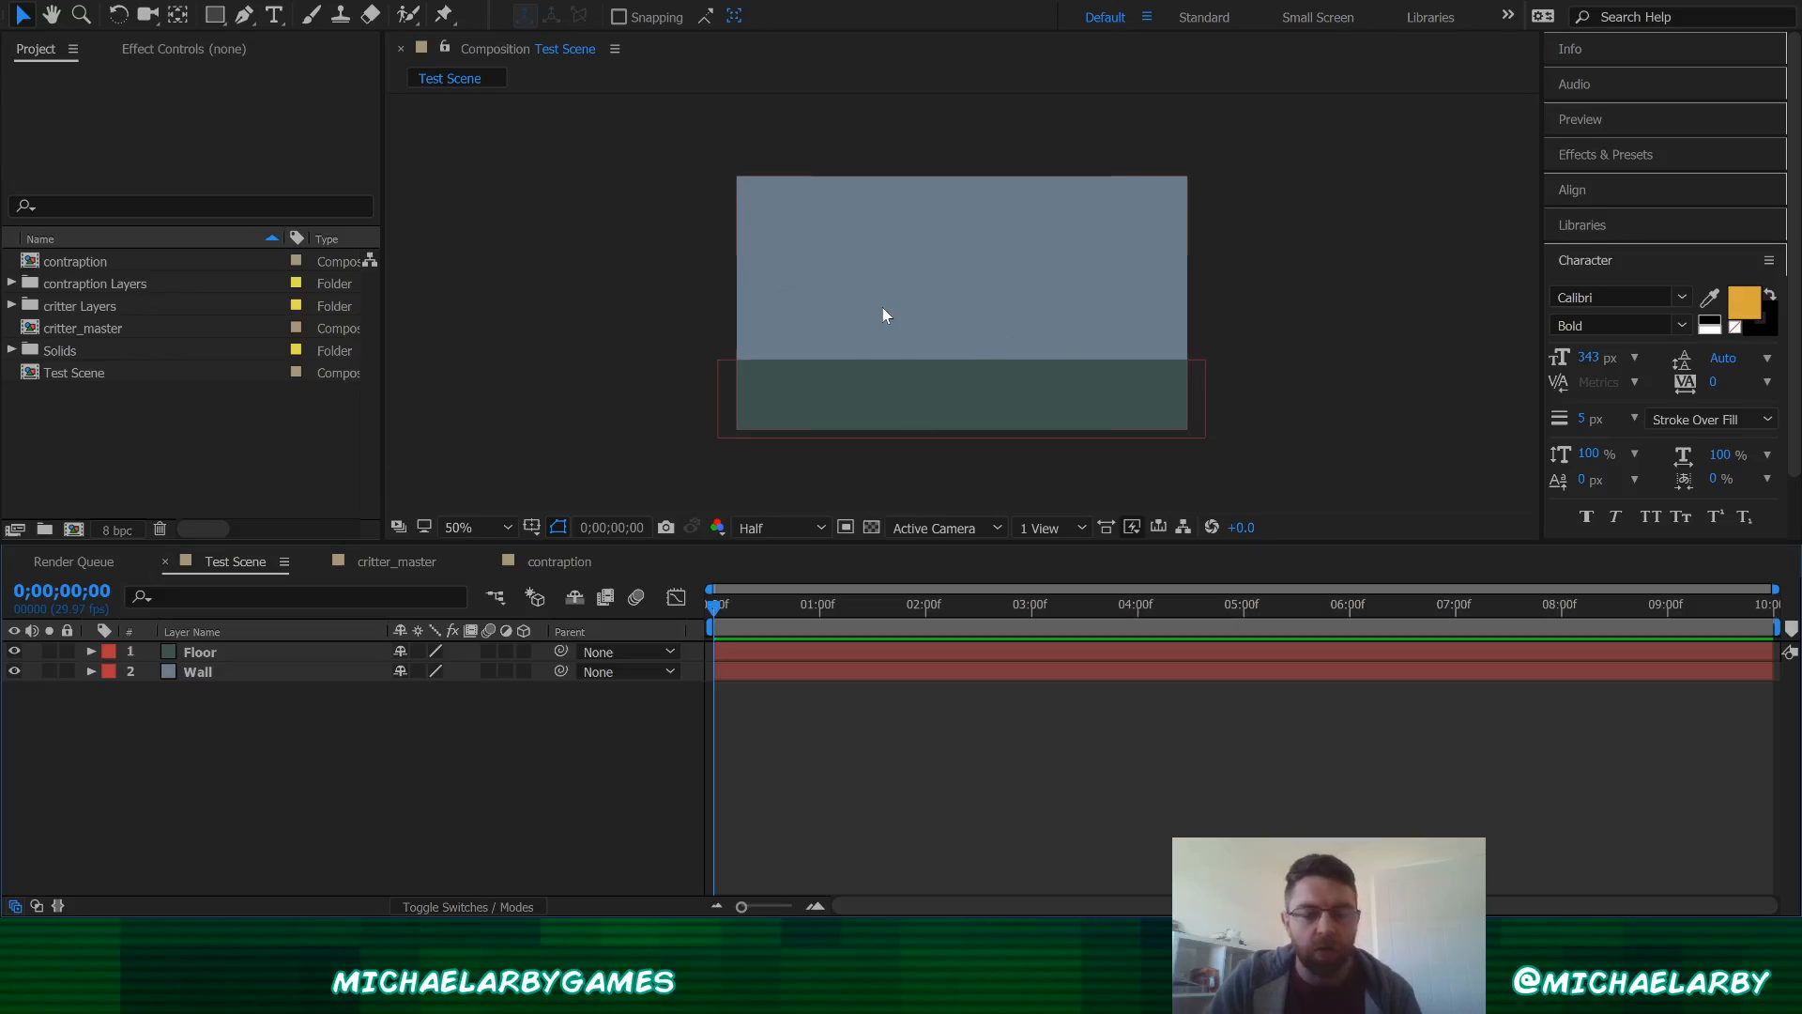
pyautogui.click(79, 265)
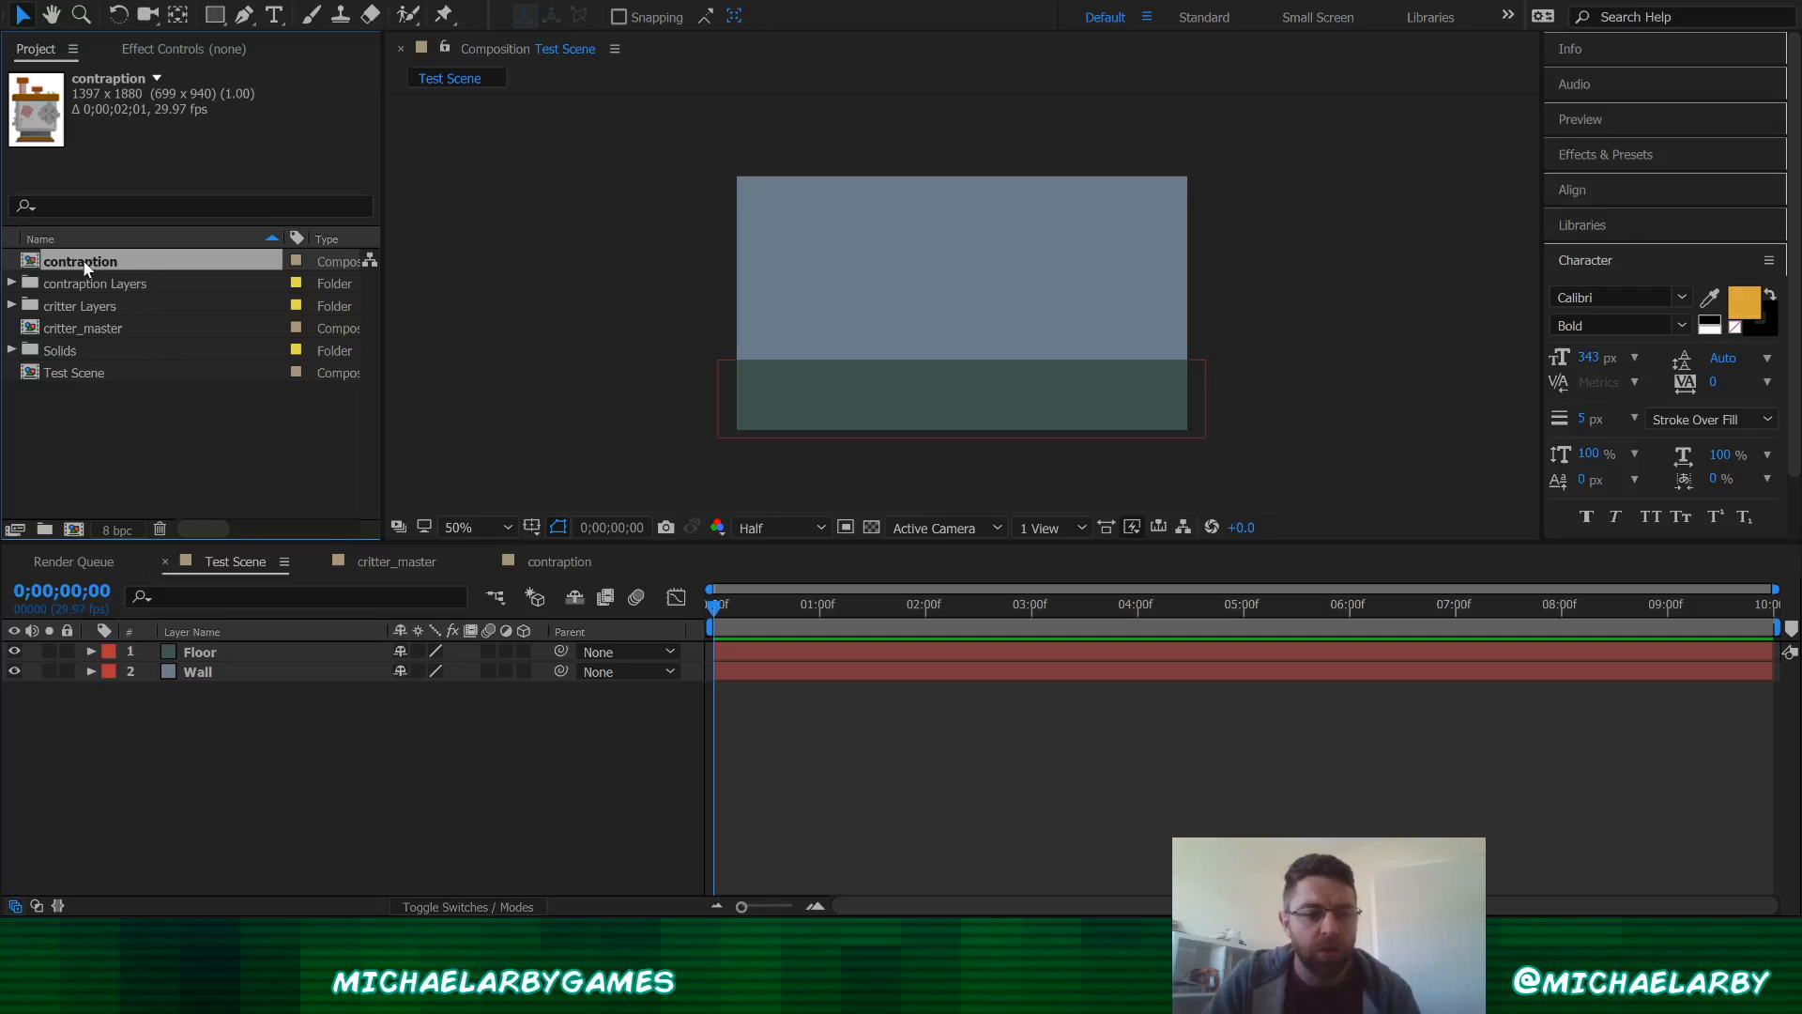
pyautogui.moveTo(85, 270); pyautogui.dragTo(921, 302)
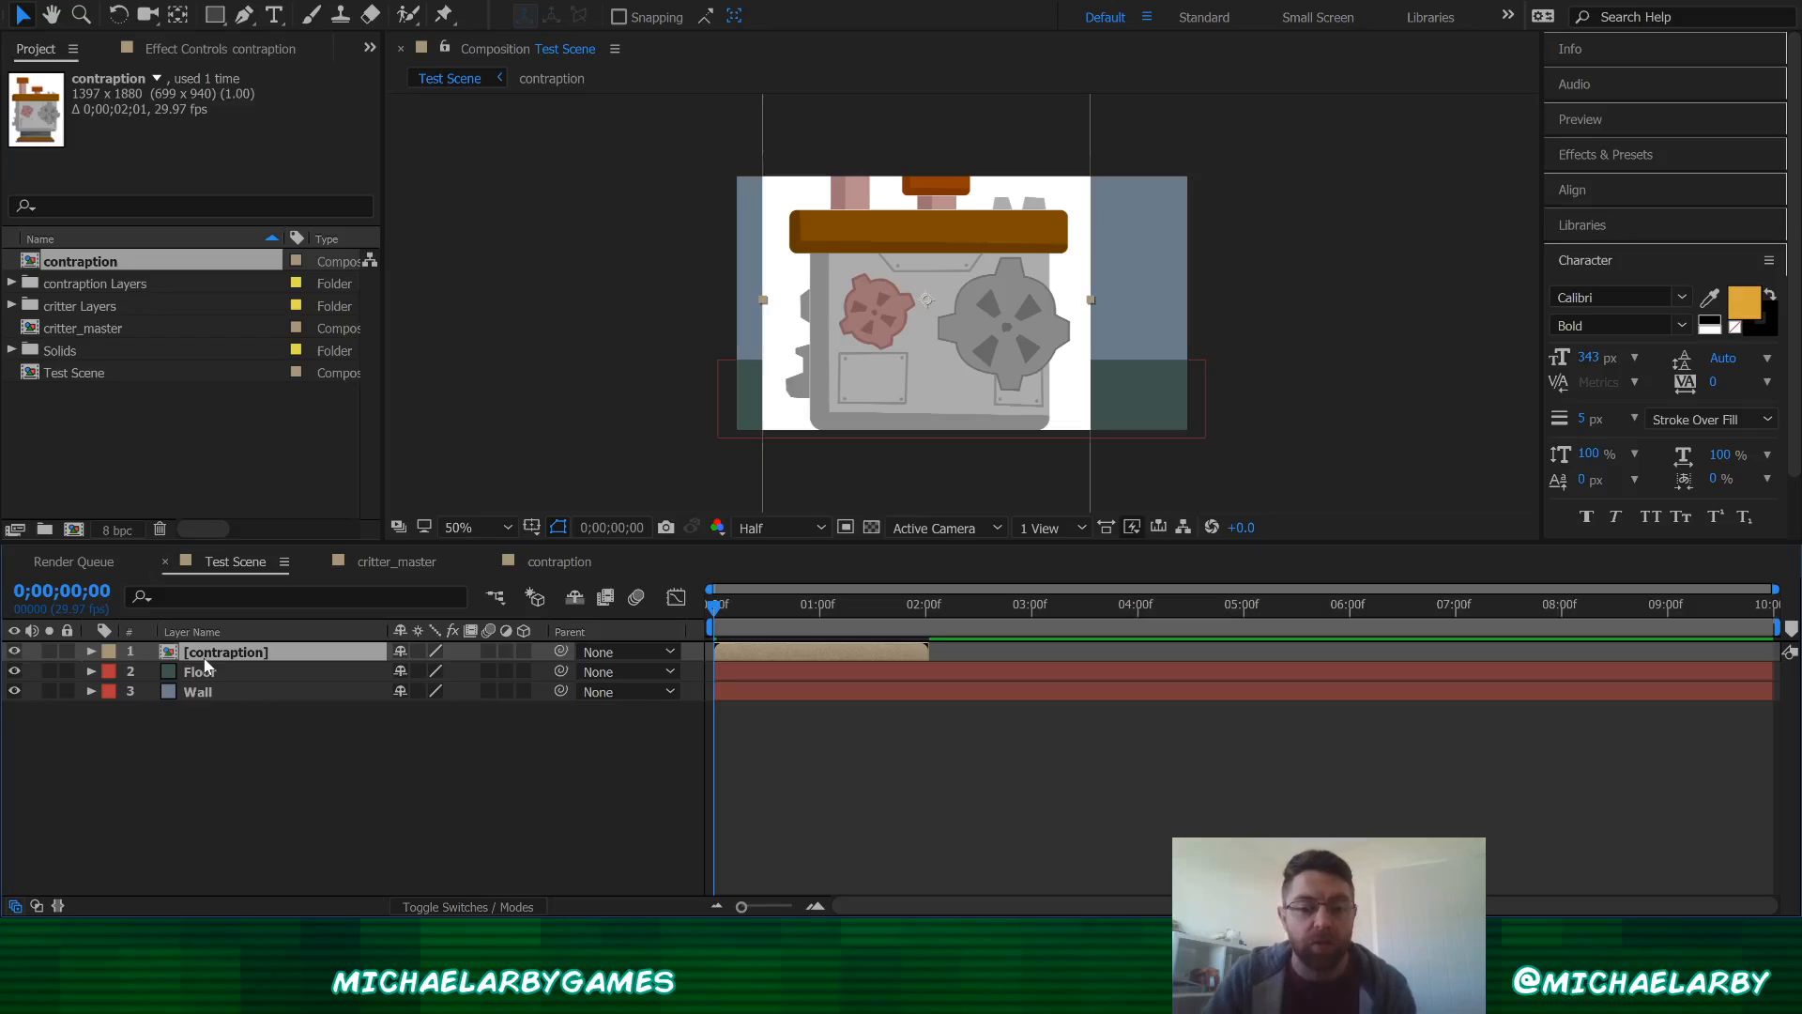
# Step: Scale the contraption layer down and move it left so it sits on the floor
pyautogui.scroll(-1, 907, 355)
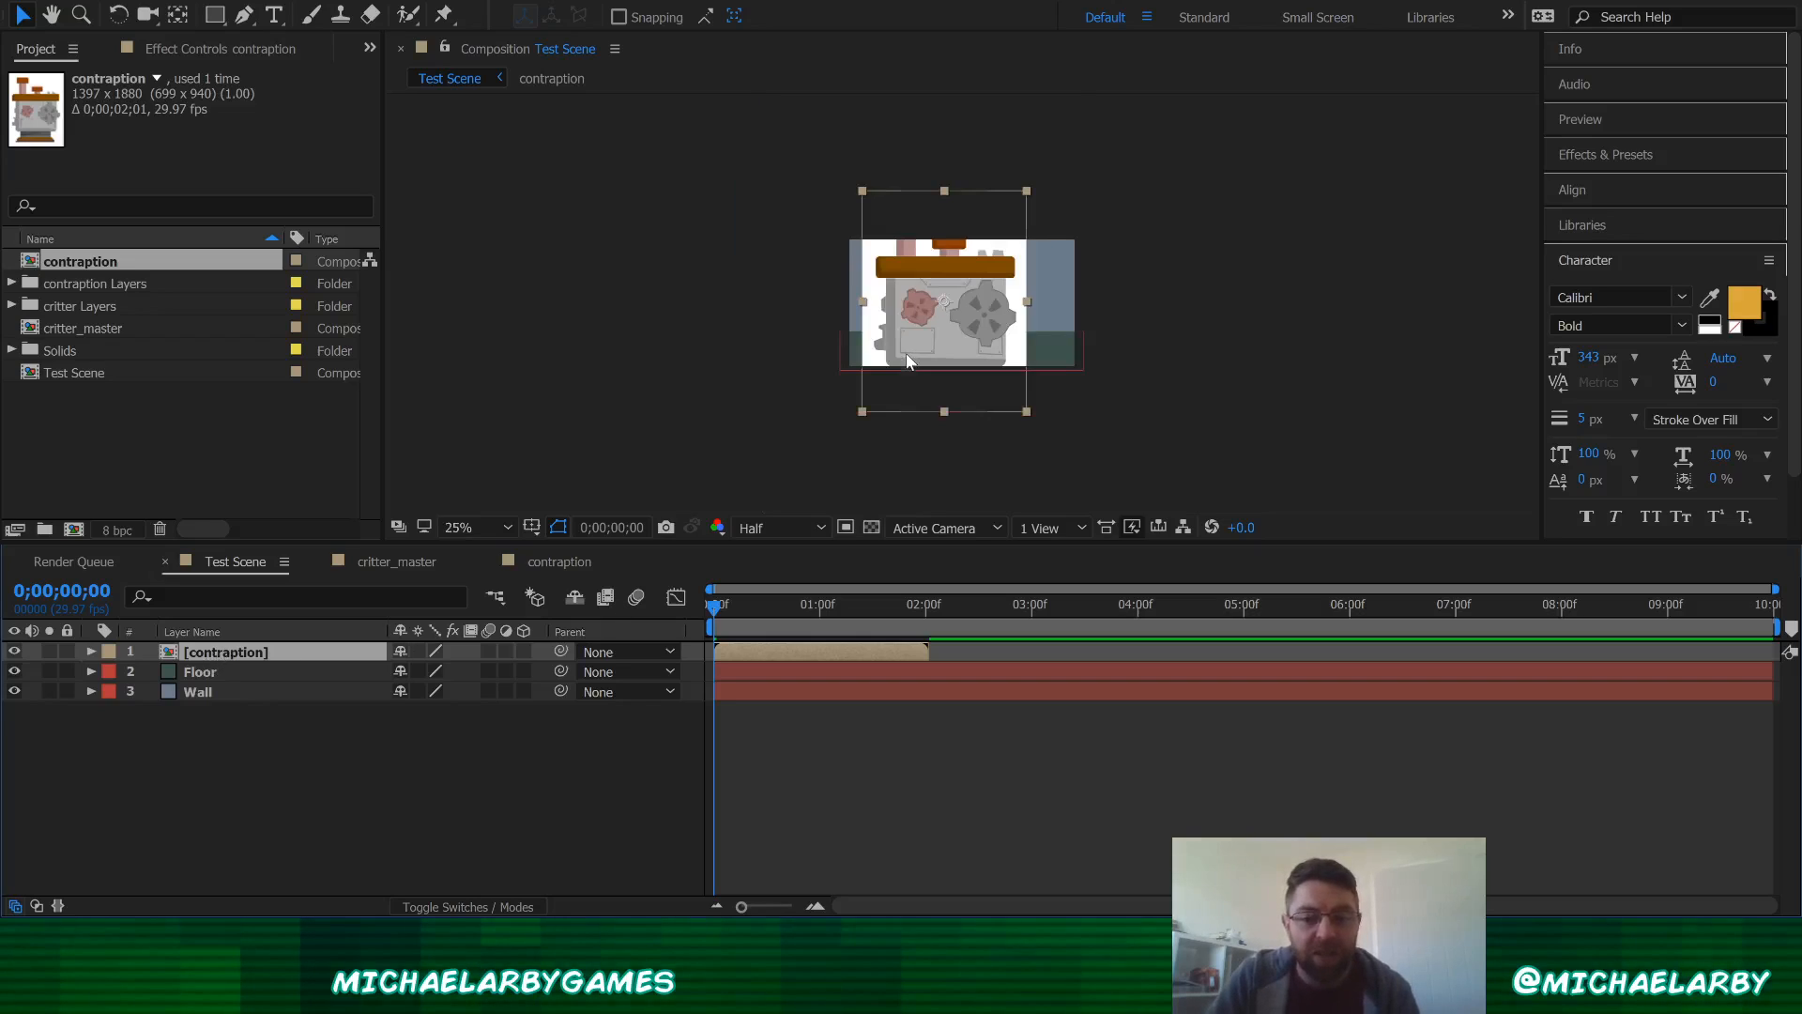
pyautogui.scroll(1, 916, 330)
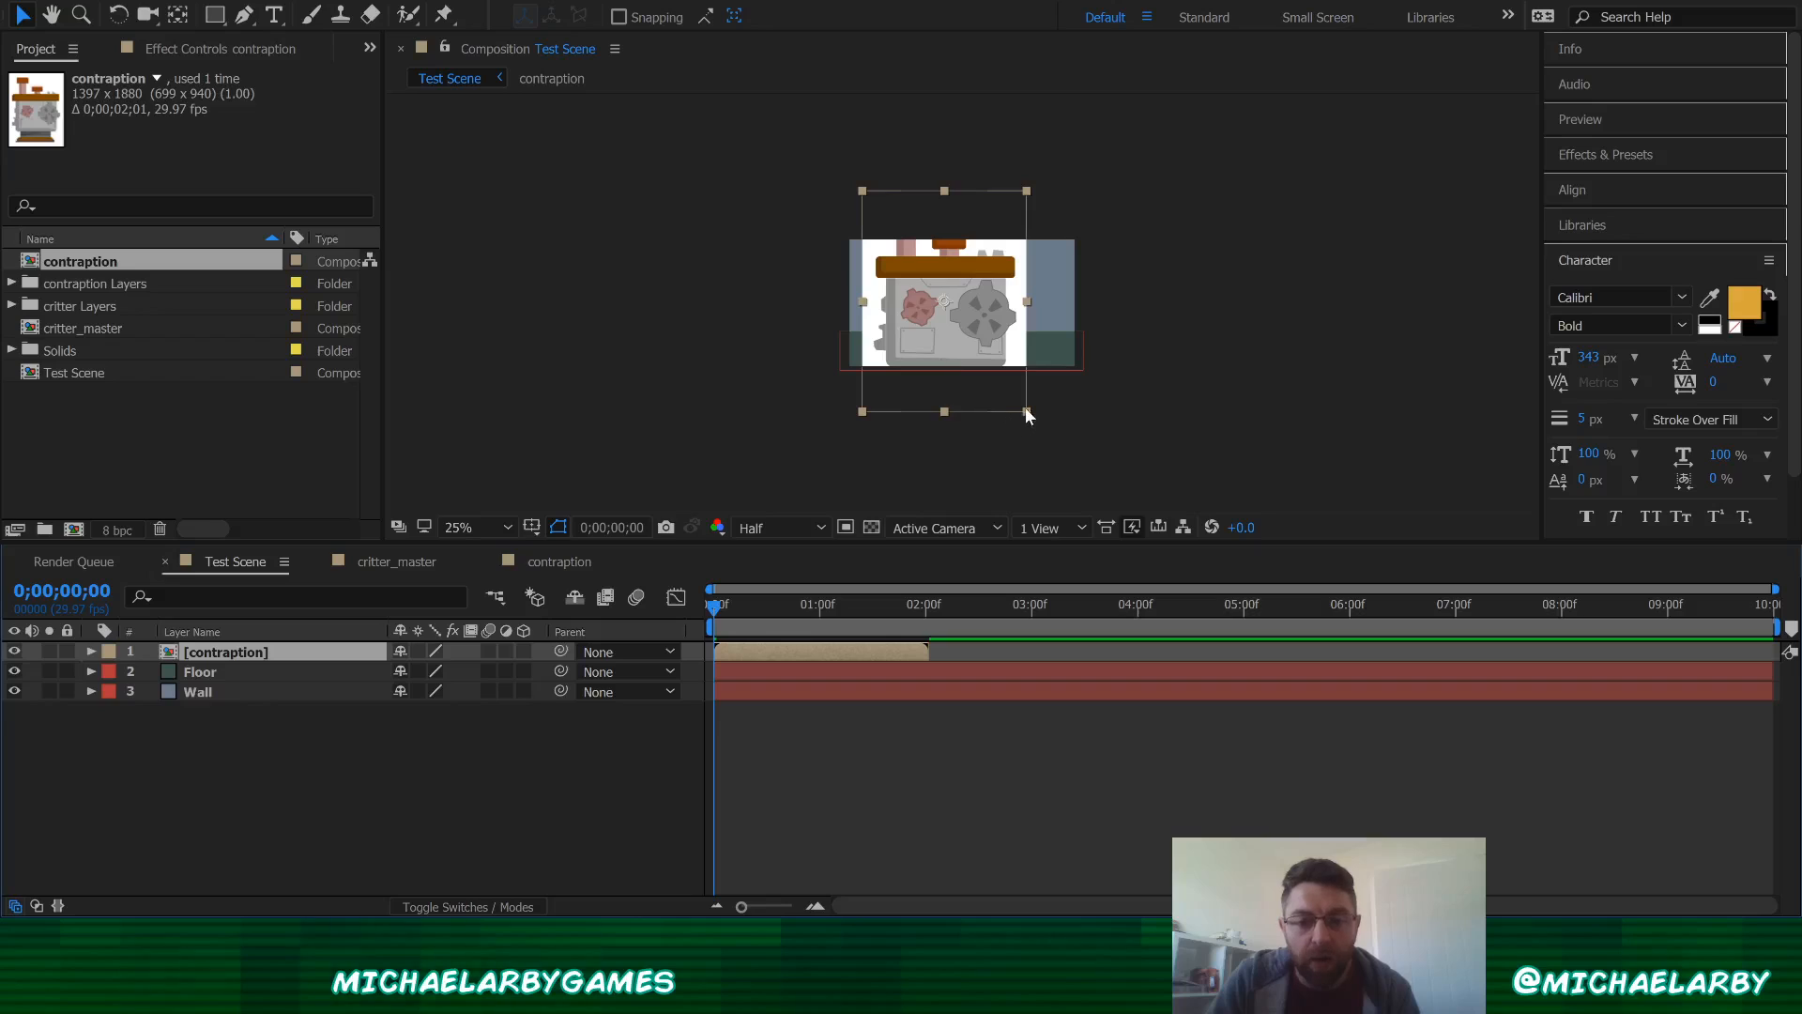
pyautogui.moveTo(1027, 411); pyautogui.dragTo(980, 350)
pyautogui.scroll(2, 965, 309)
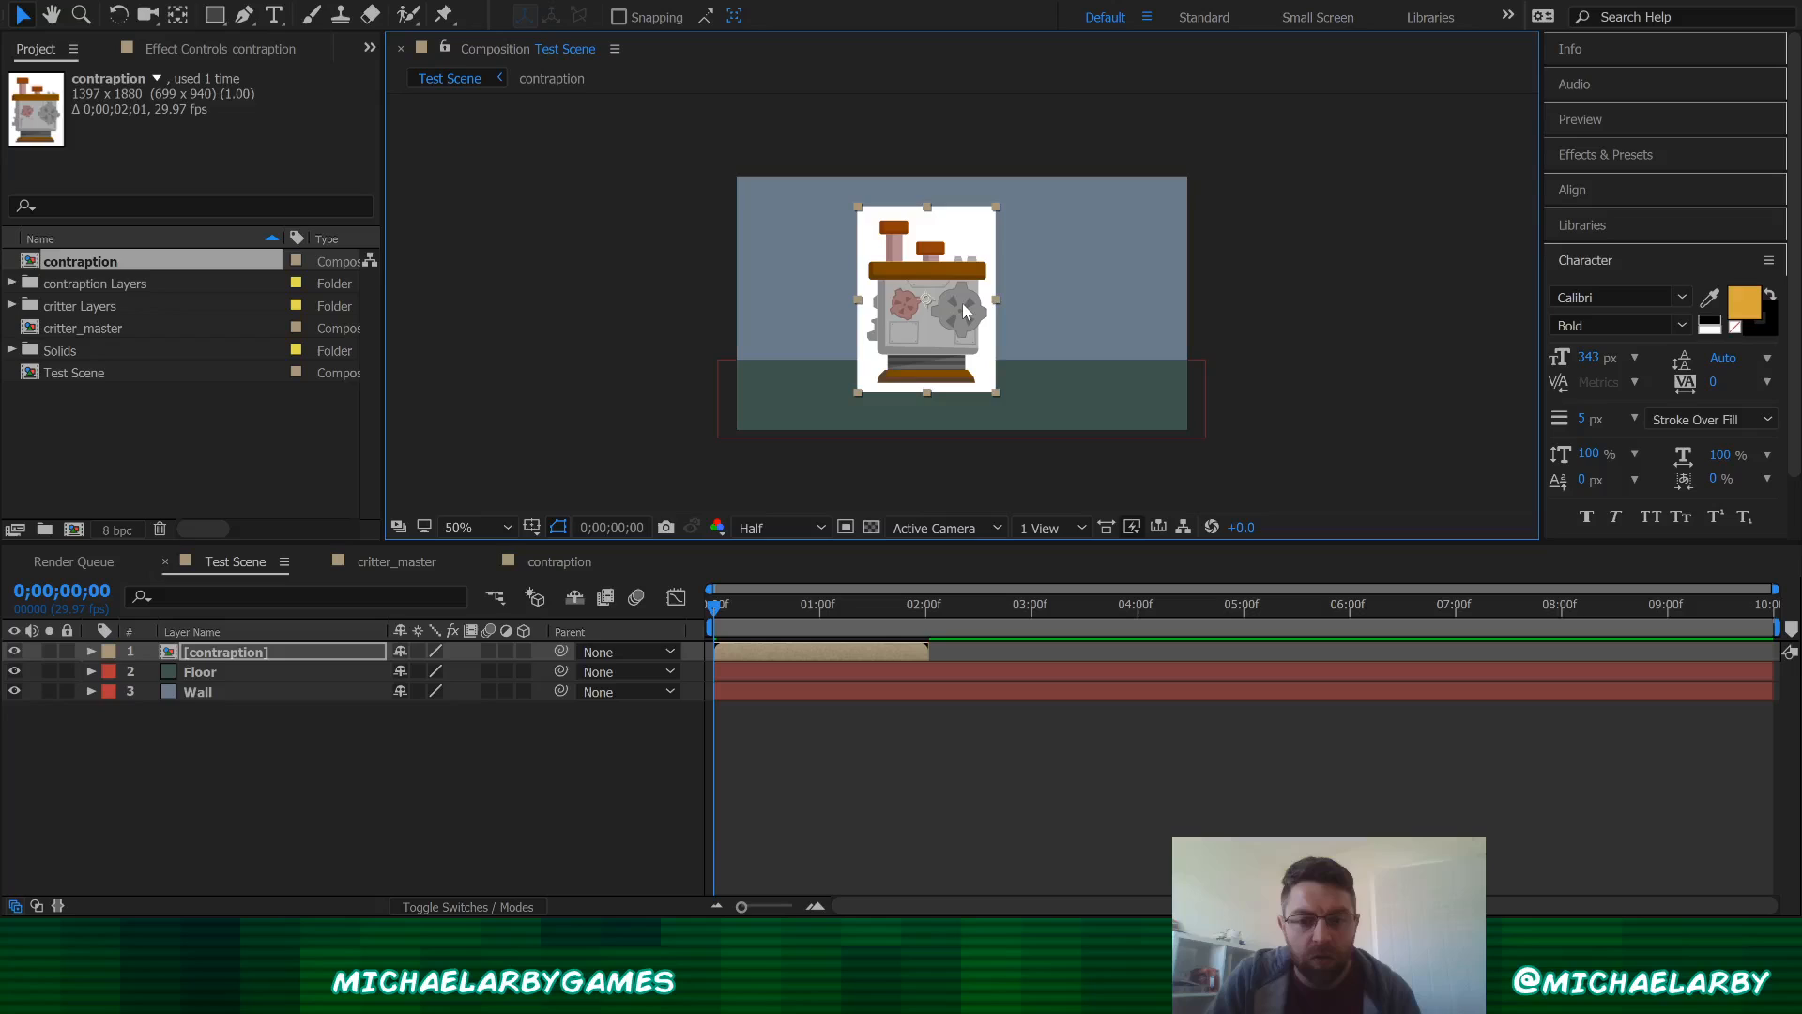
pyautogui.scroll(1, 948, 385)
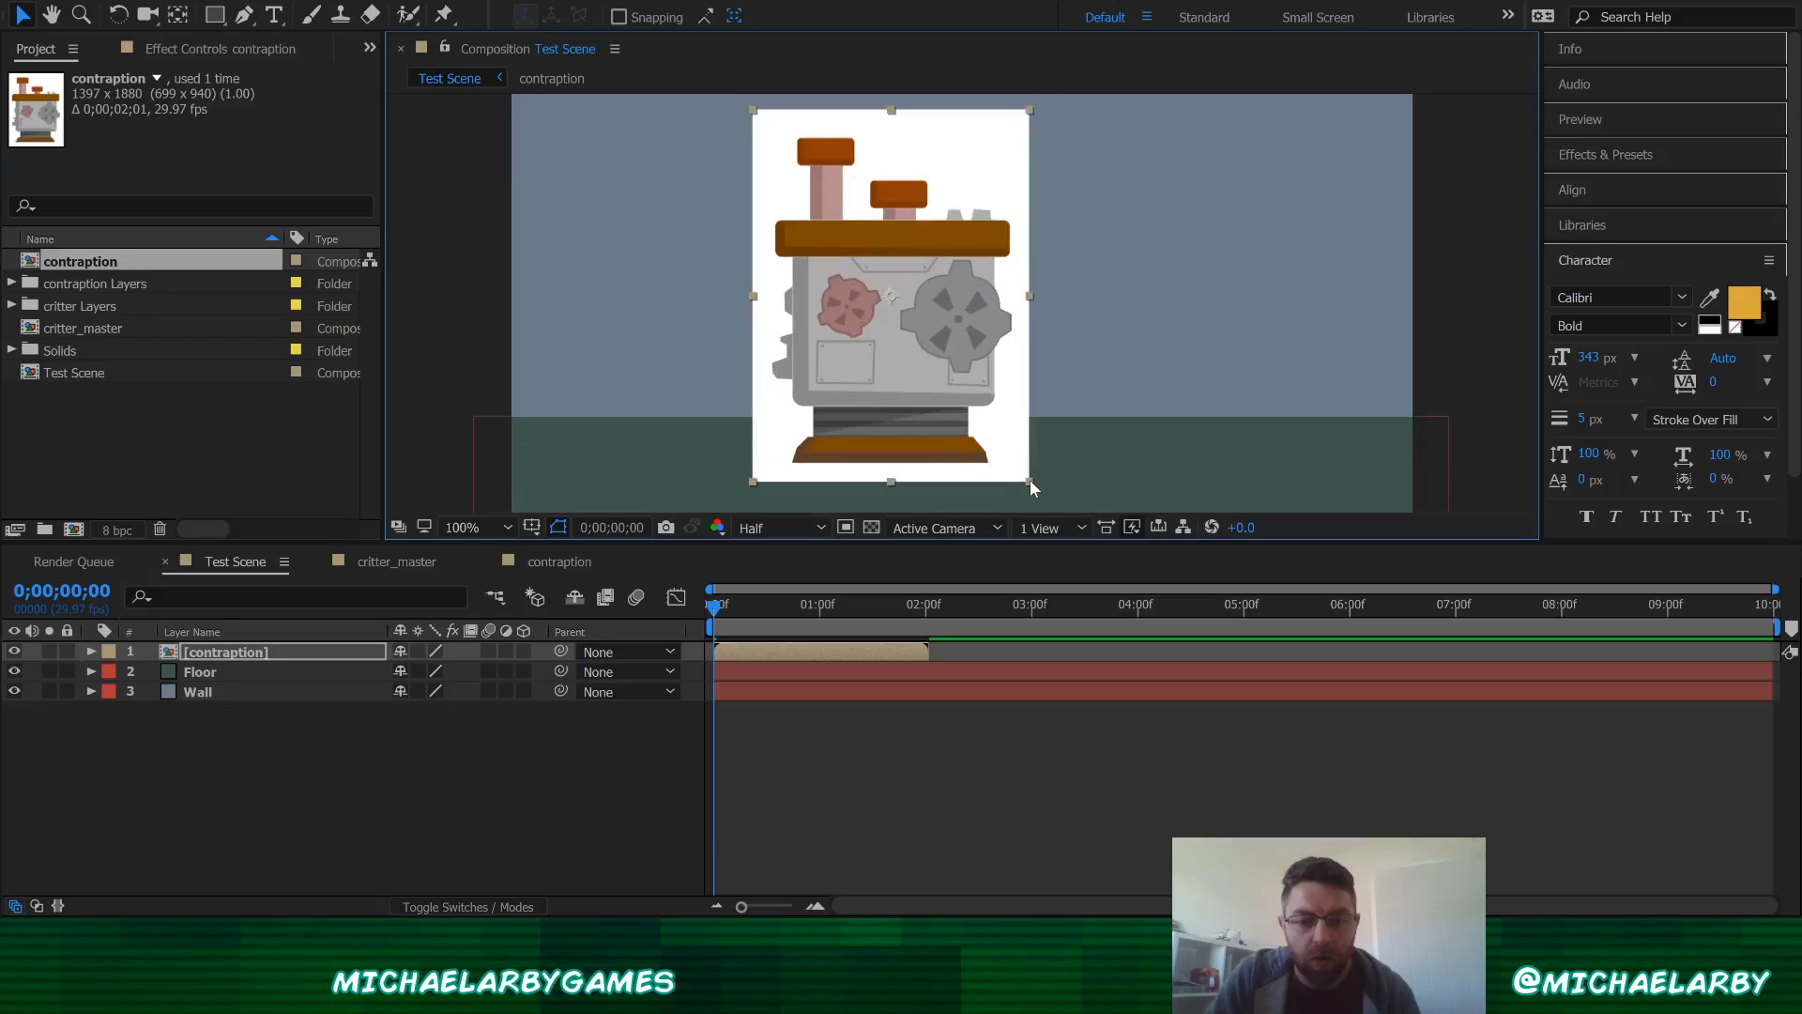
pyautogui.moveTo(1030, 482); pyautogui.dragTo(1001, 442)
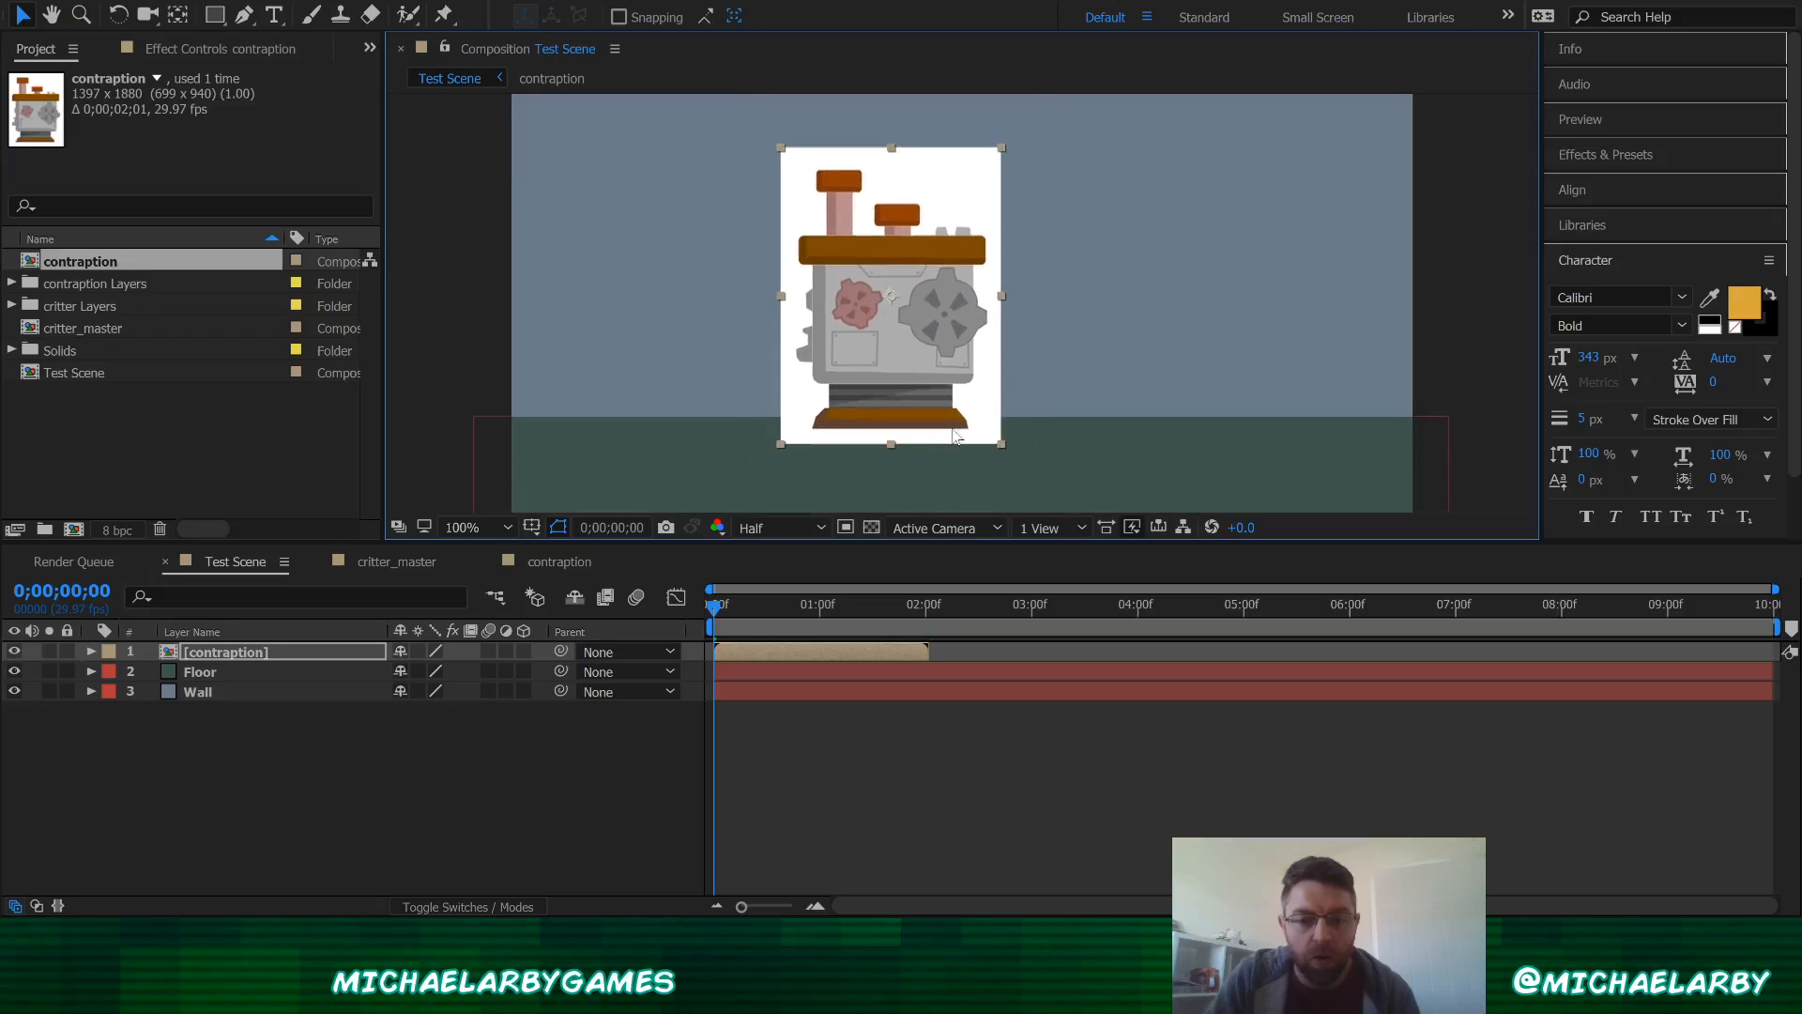
pyautogui.moveTo(893, 351); pyautogui.dragTo(689, 356)
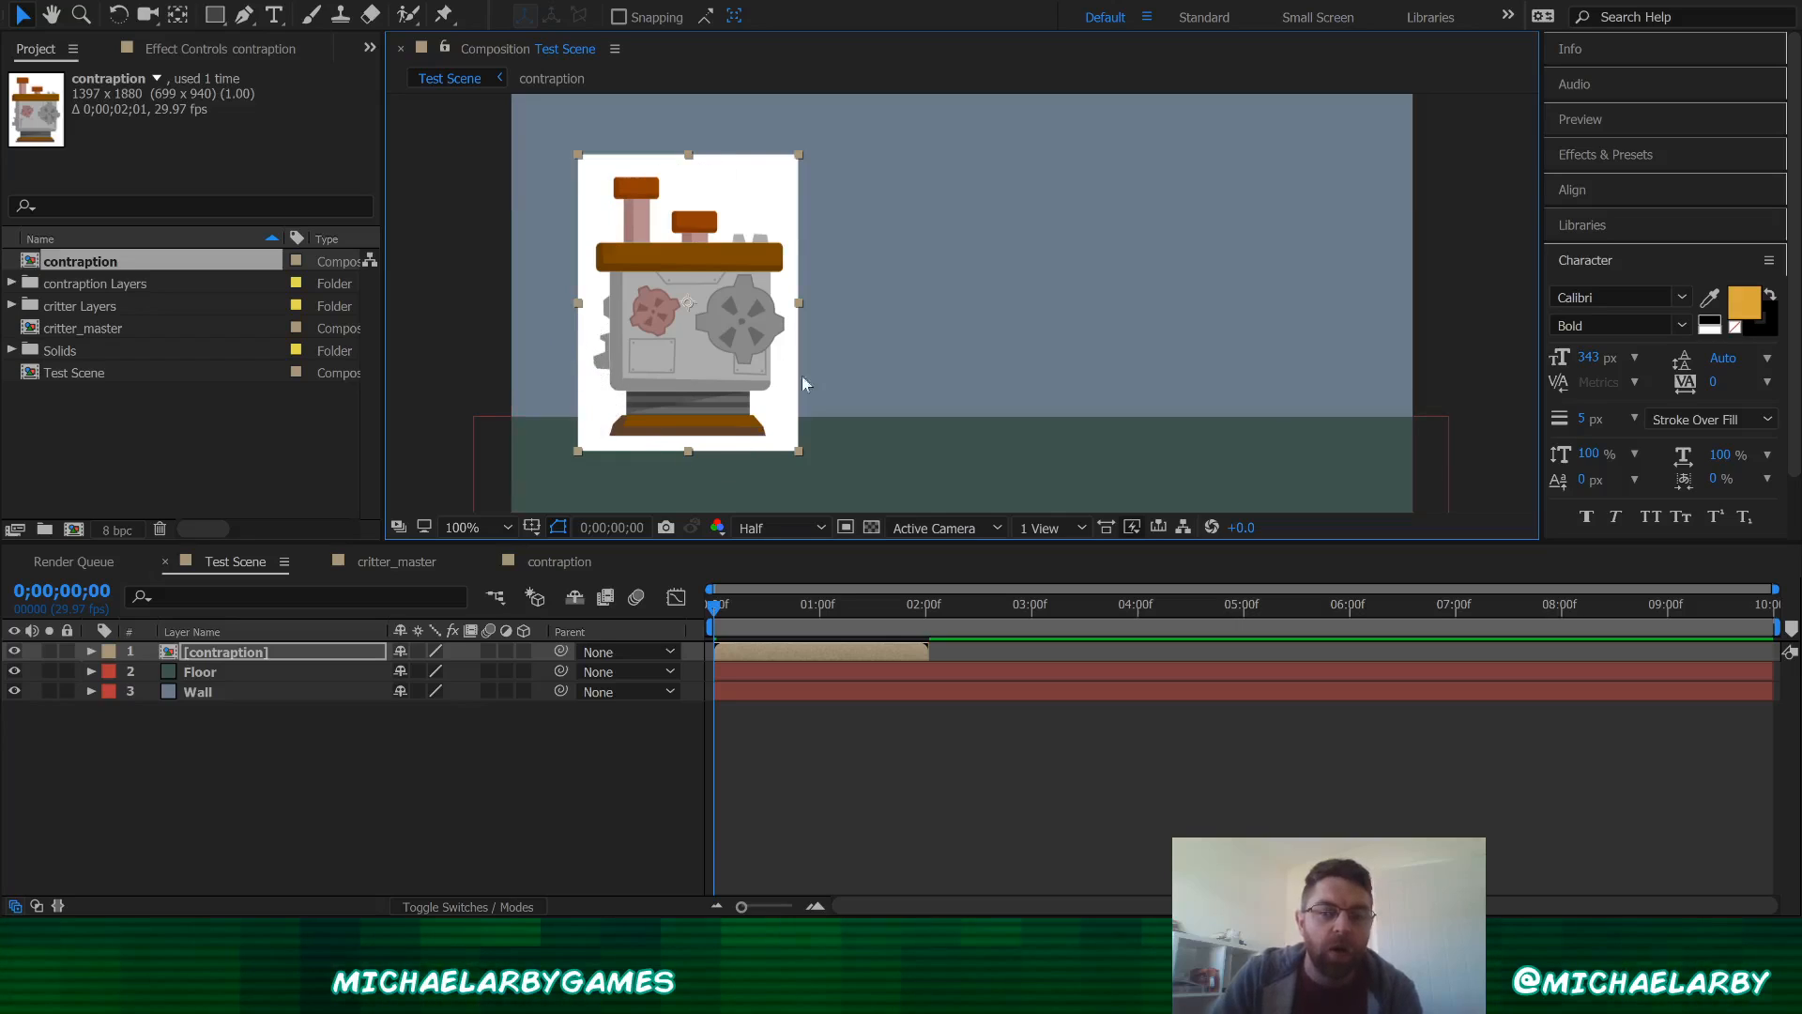
pyautogui.click(363, 797)
# Step: Inside the contraption composition, hide the white background Layer 1, then return to Test Scene
pyautogui.click(559, 561)
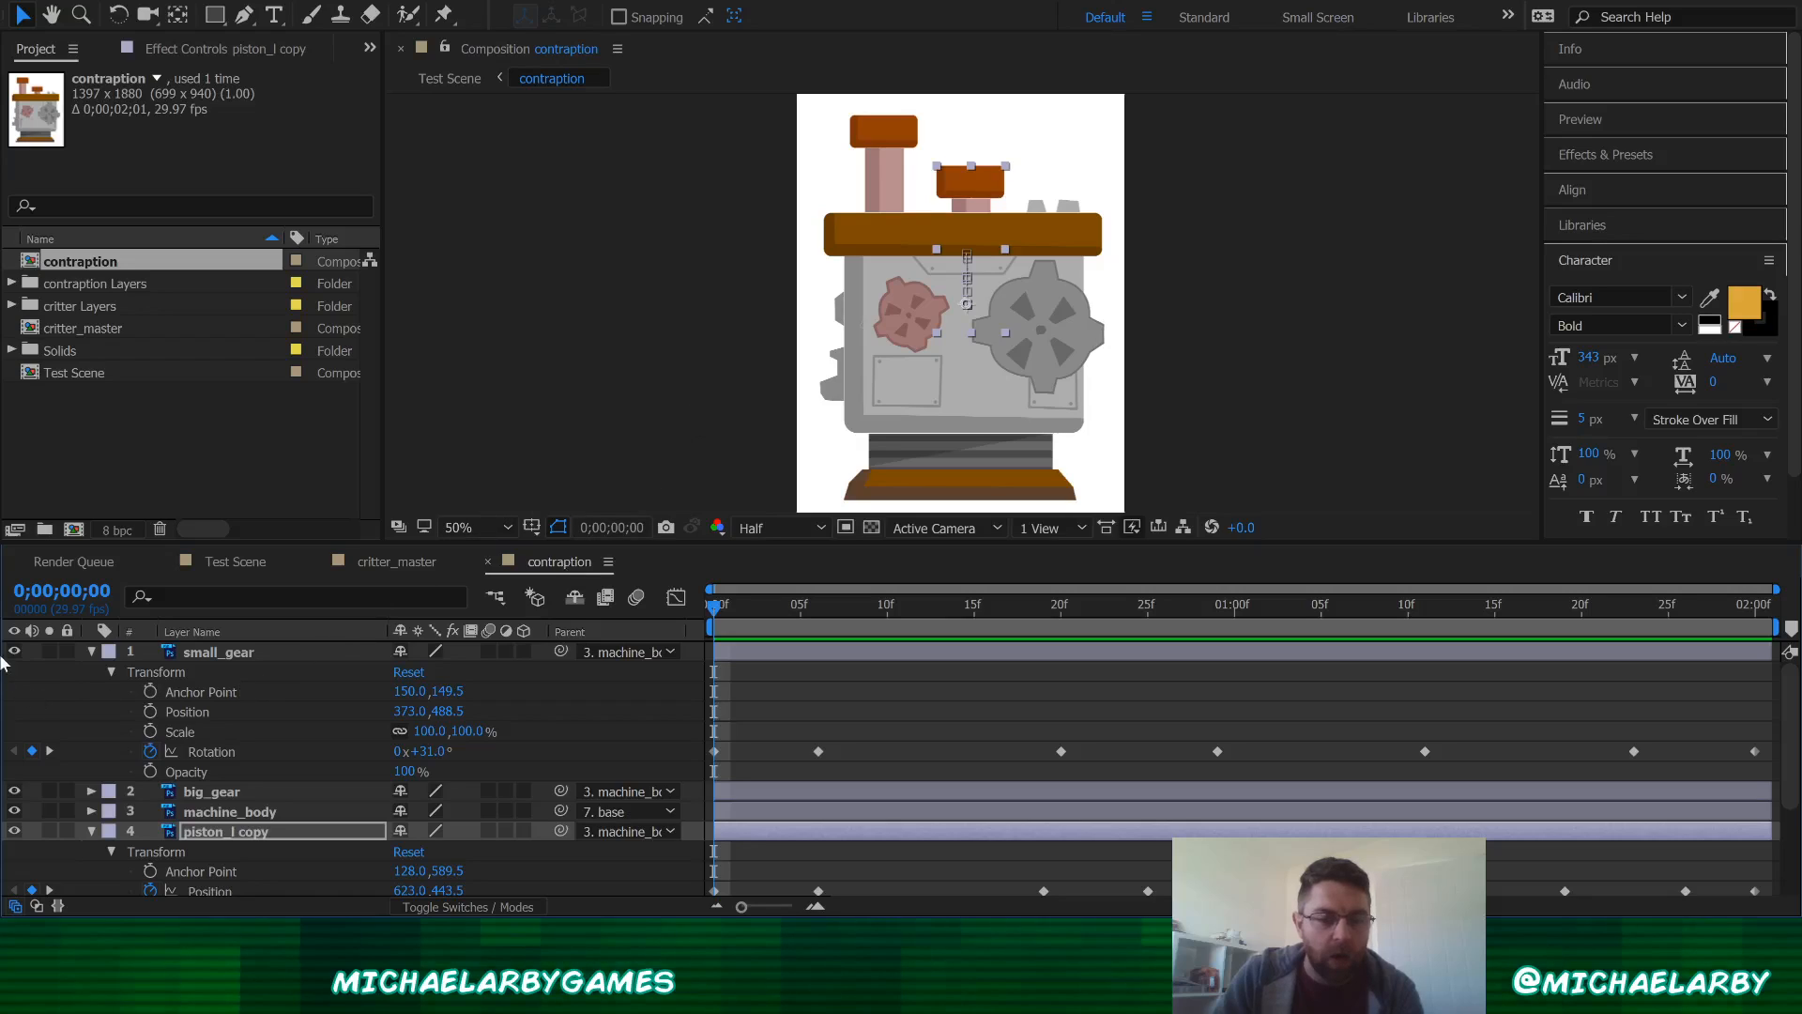
pyautogui.click(92, 651)
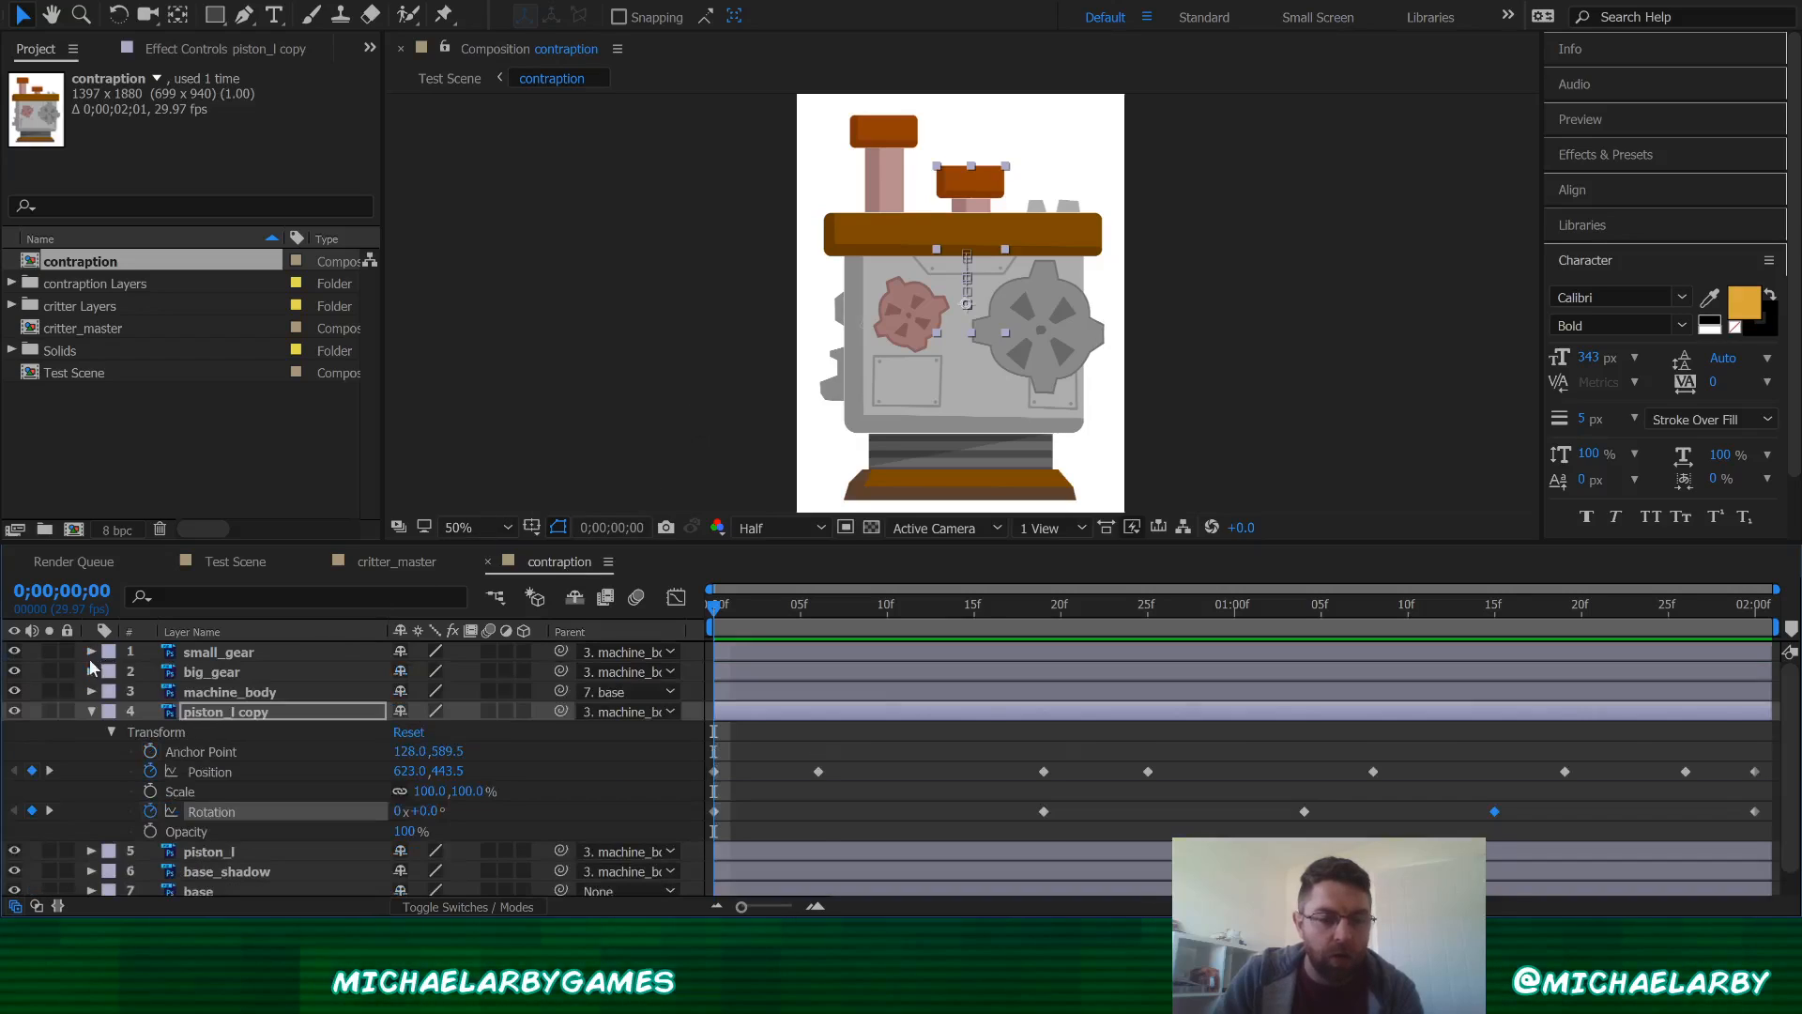
pyautogui.click(92, 712)
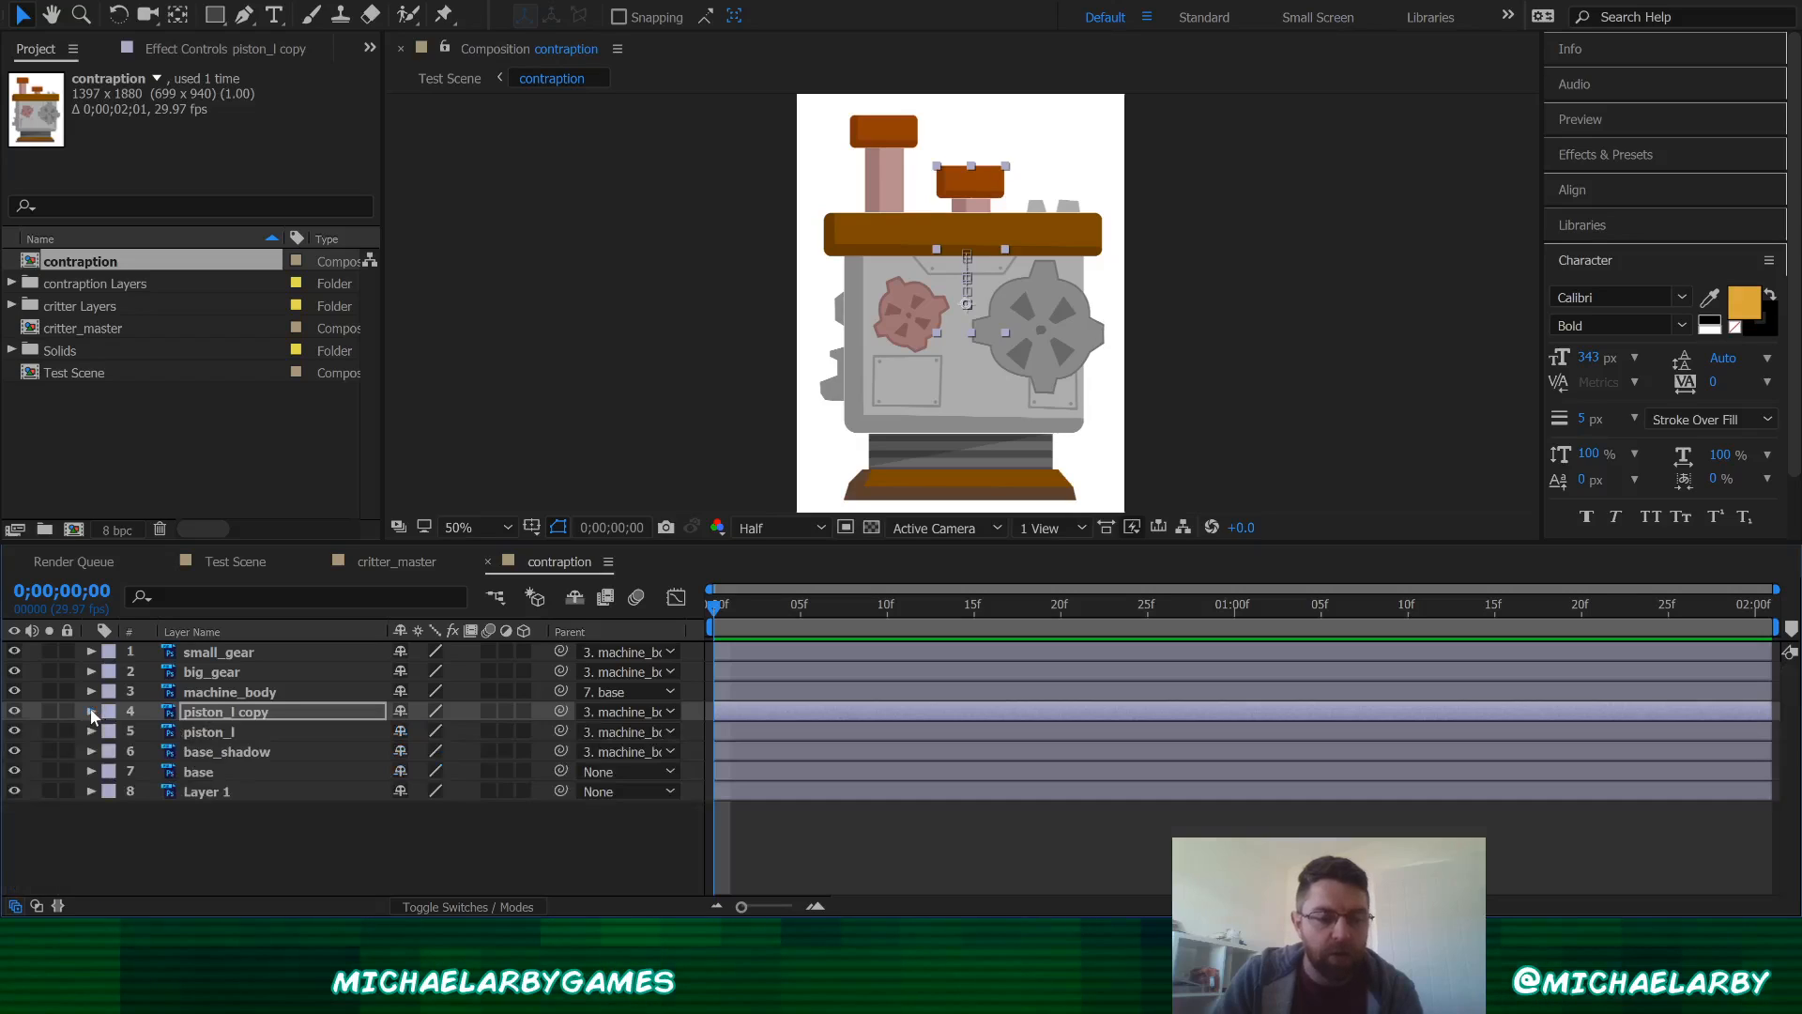
pyautogui.click(204, 791)
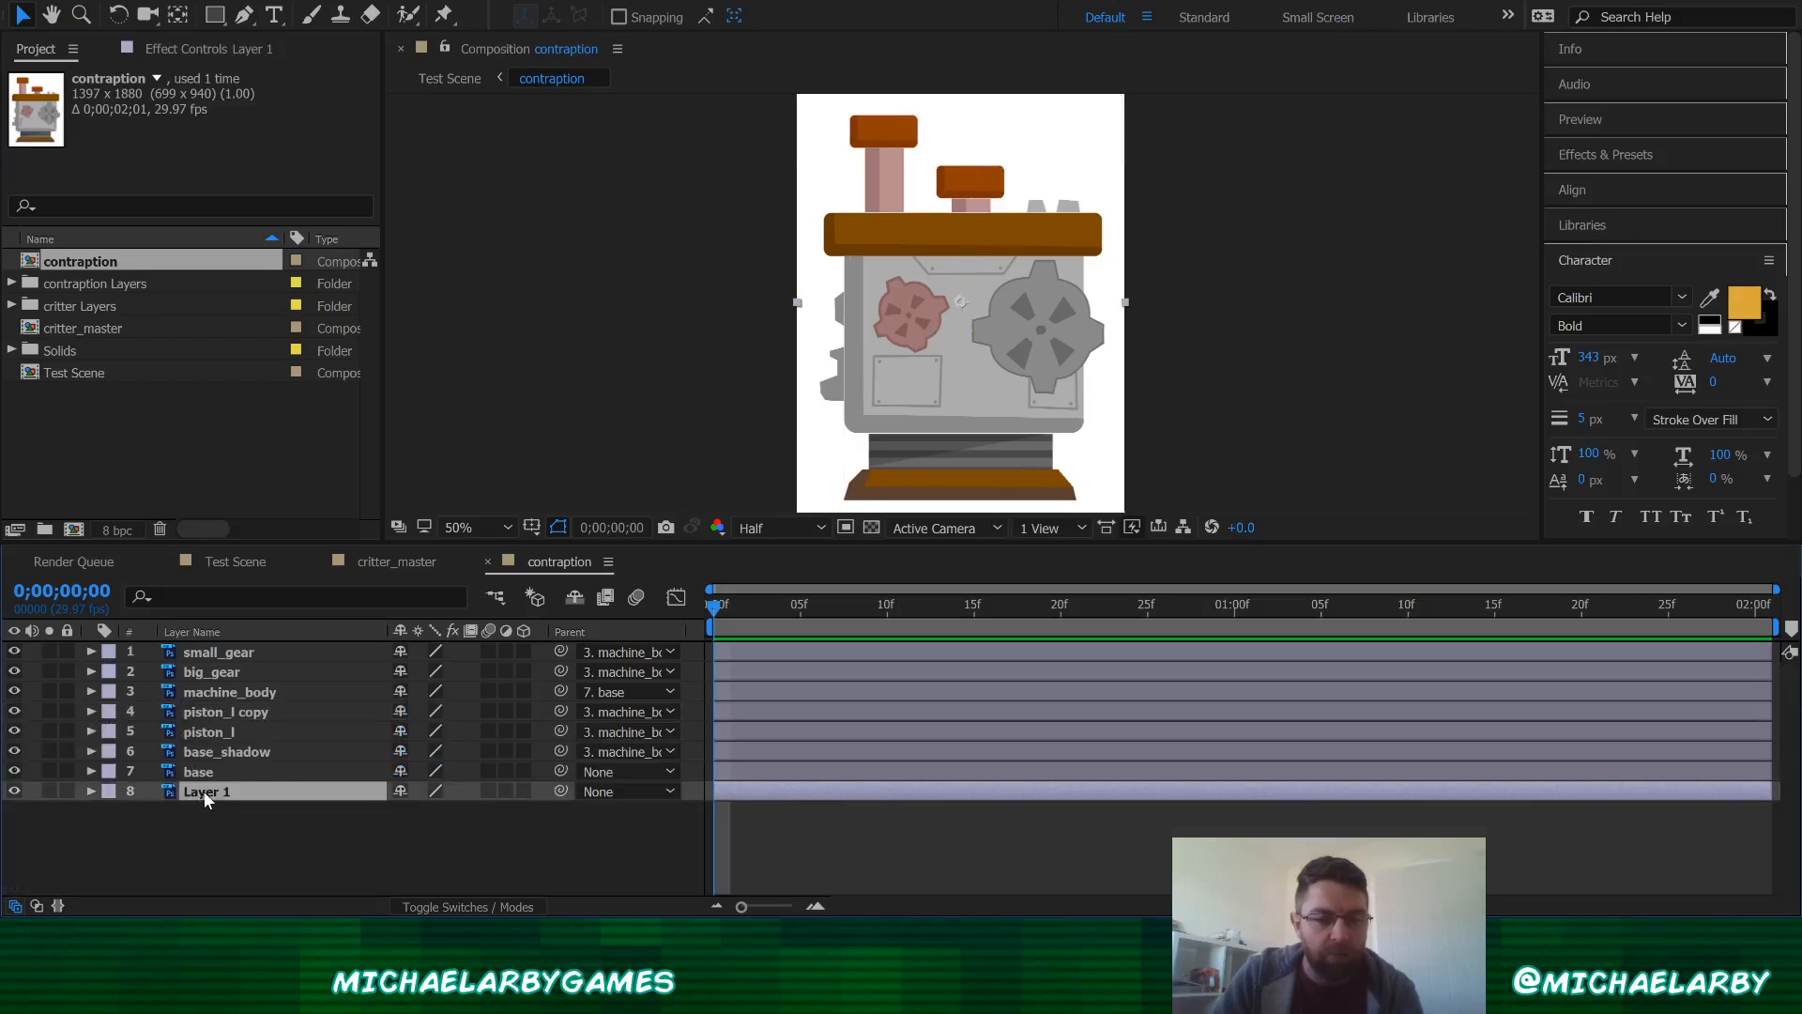
pyautogui.click(14, 791)
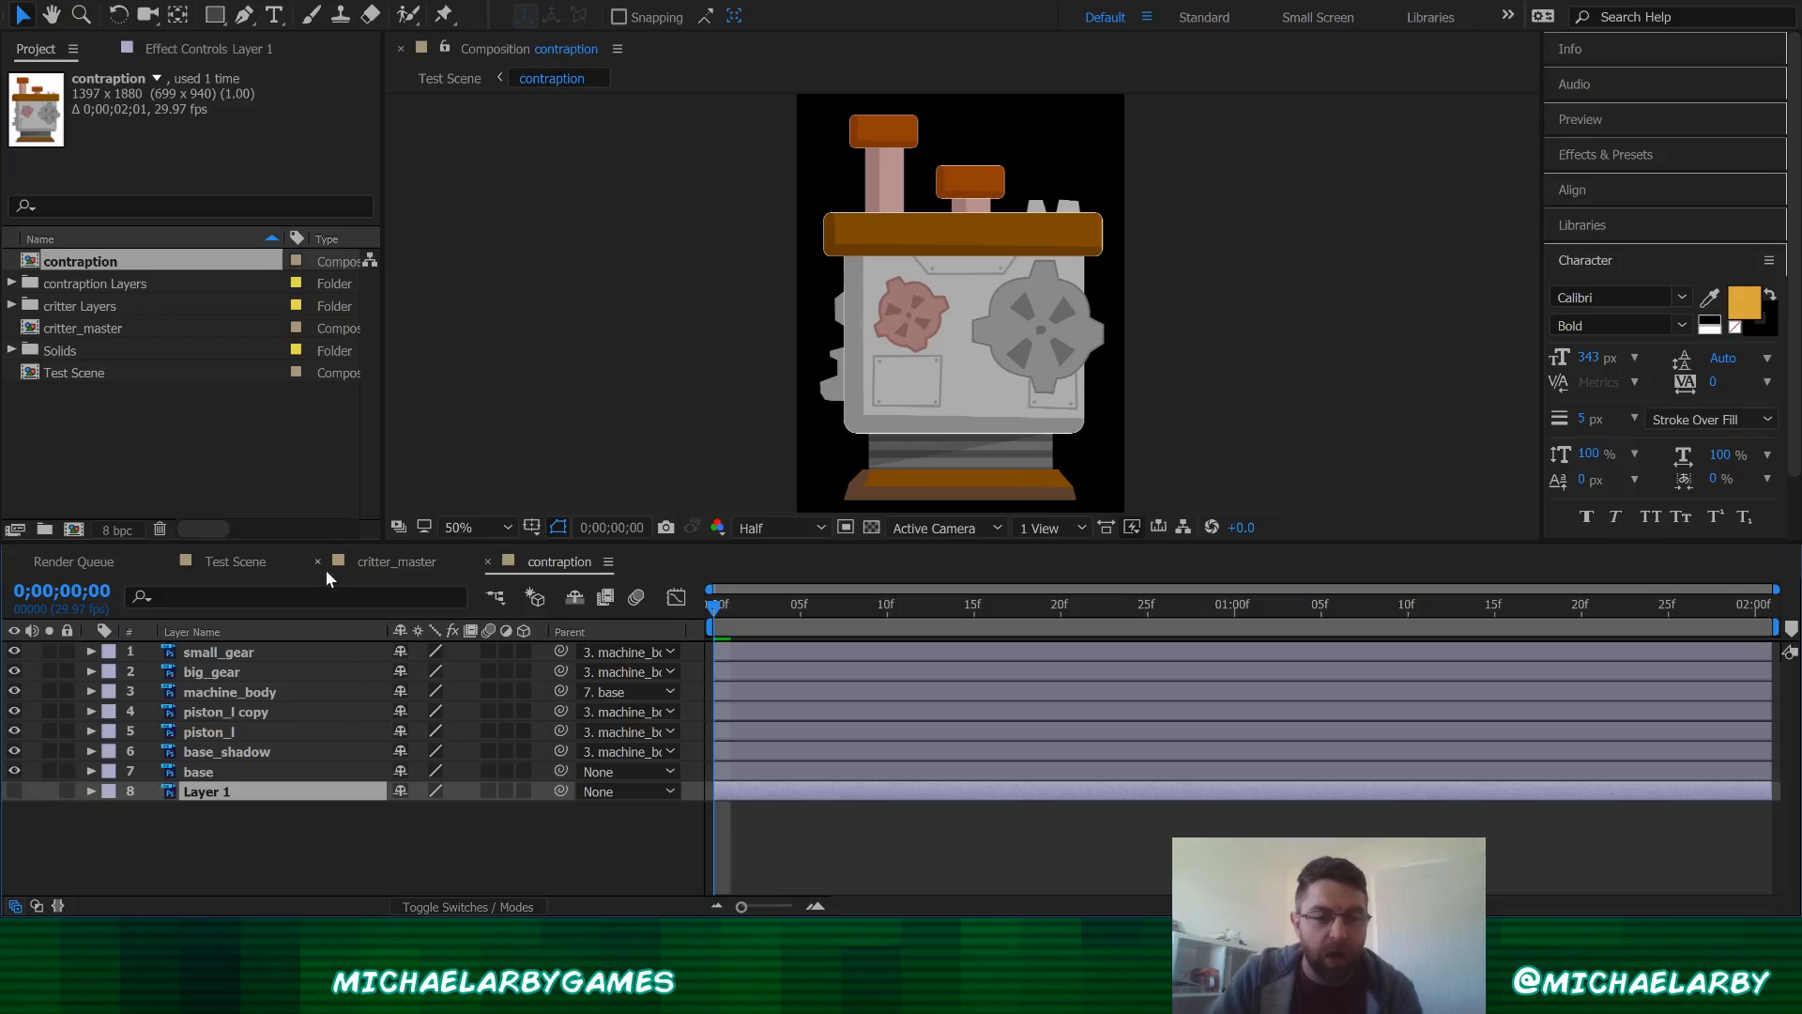
pyautogui.click(235, 563)
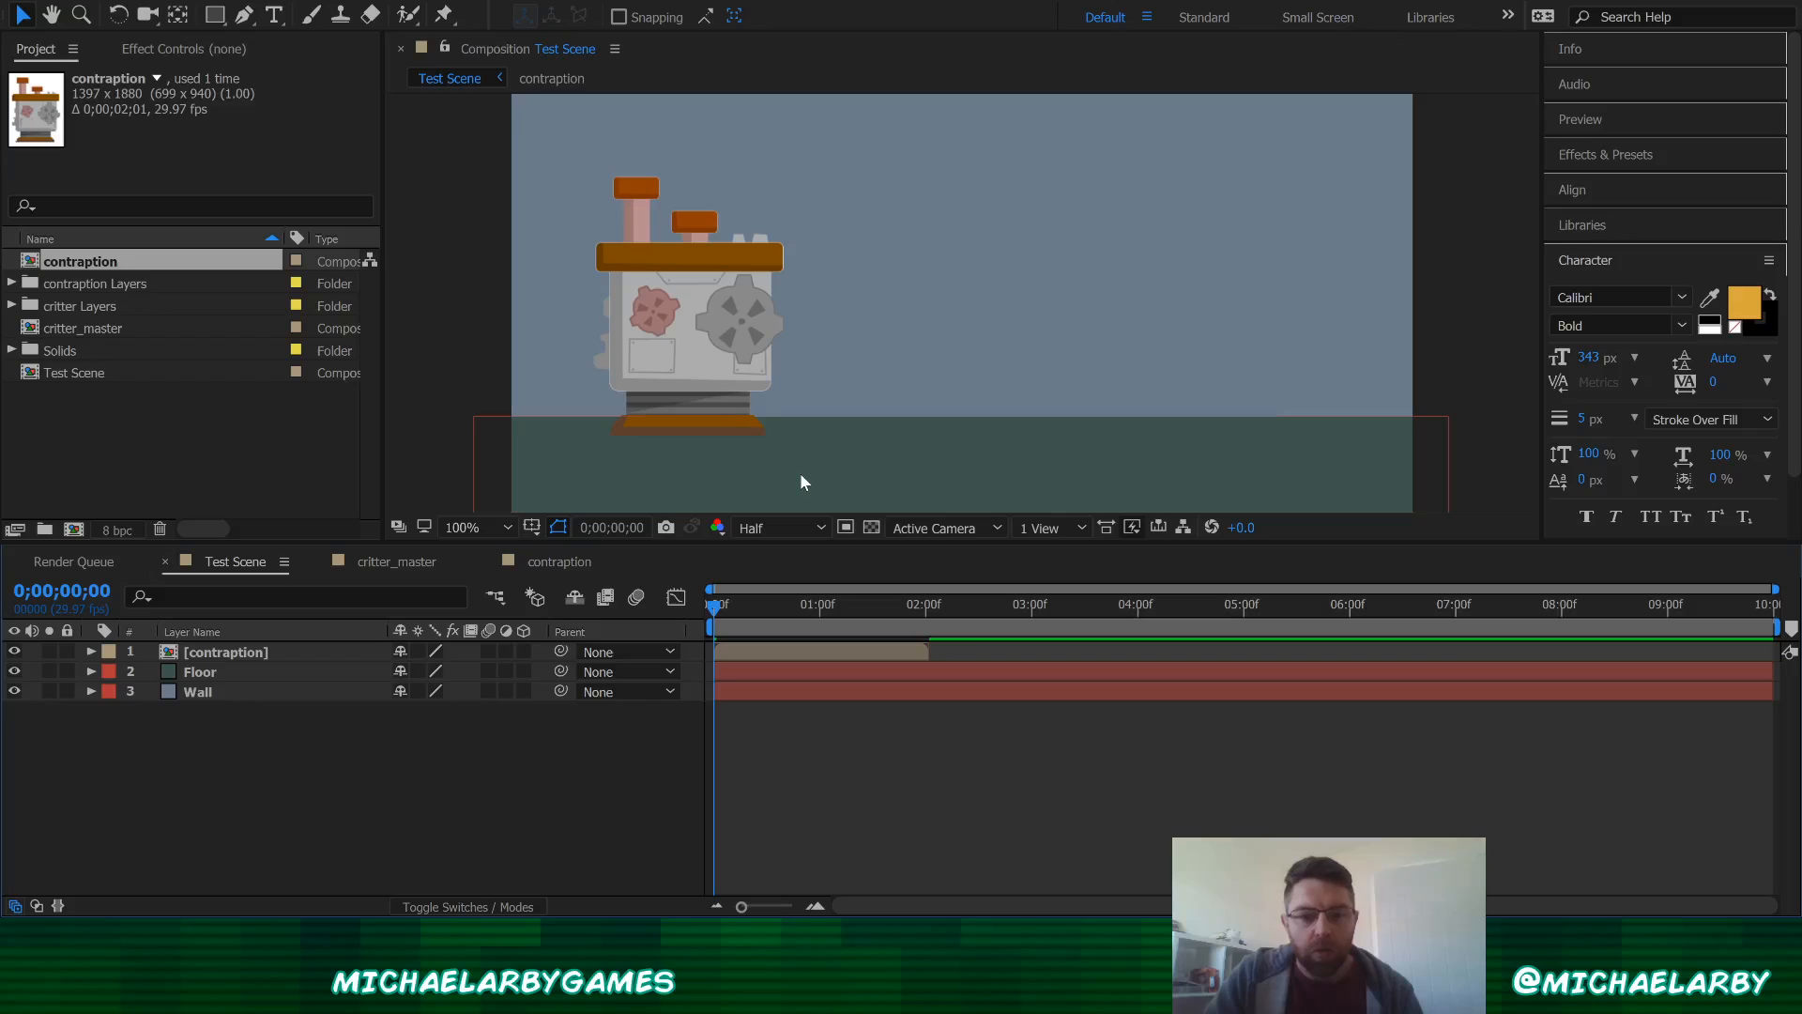
# Step: Play back the Test Scene animation, scrub to about 2 seconds, and zoom the viewer out to 50%
pyautogui.click(697, 364)
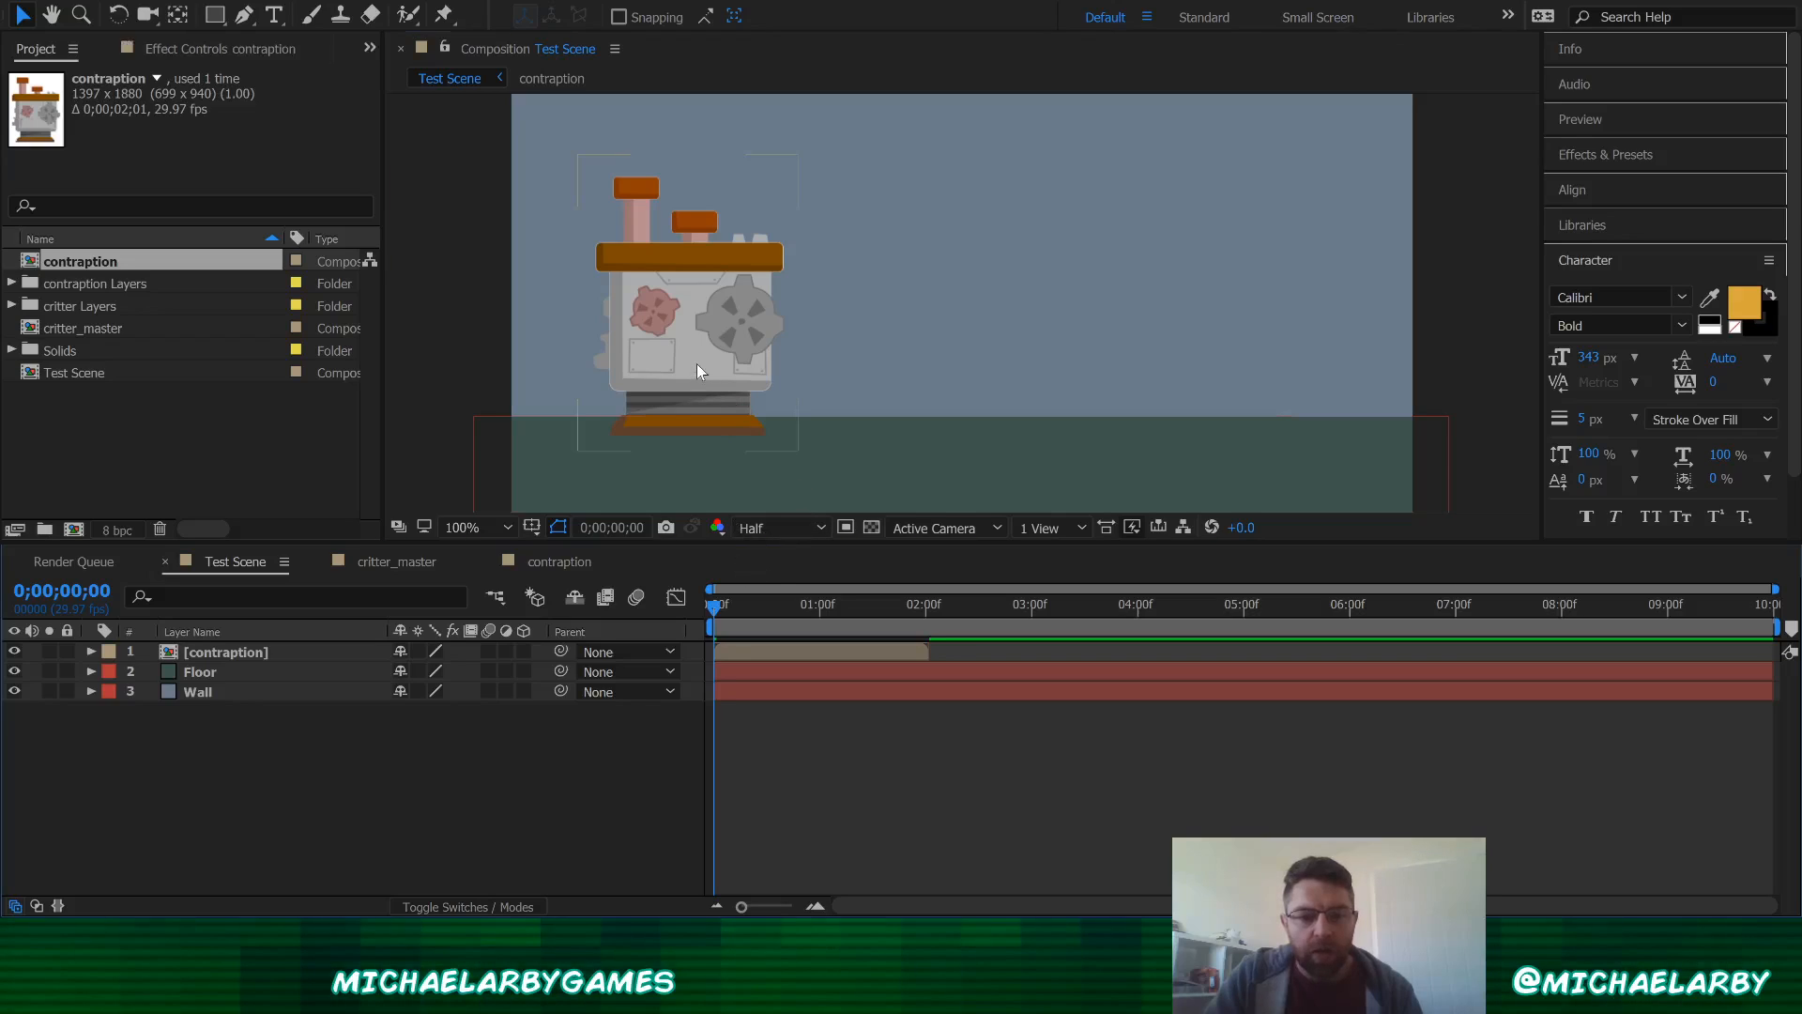
pyautogui.press('space')
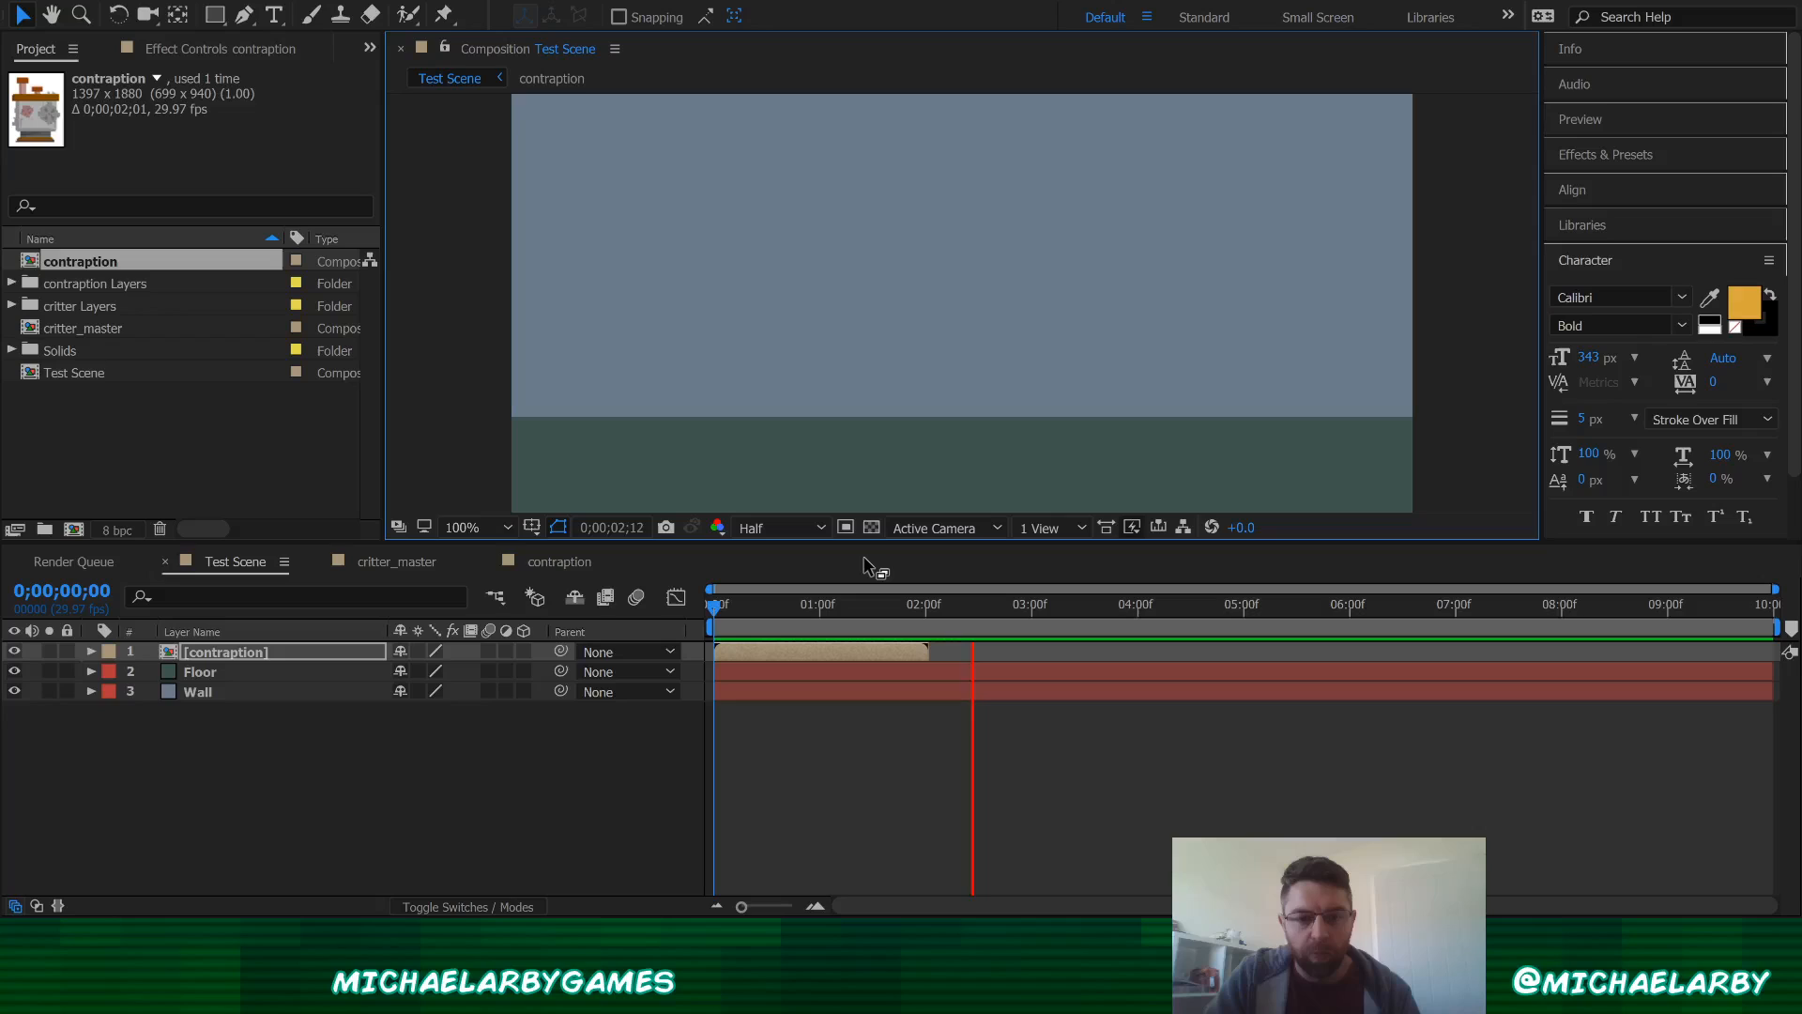
pyautogui.press('space')
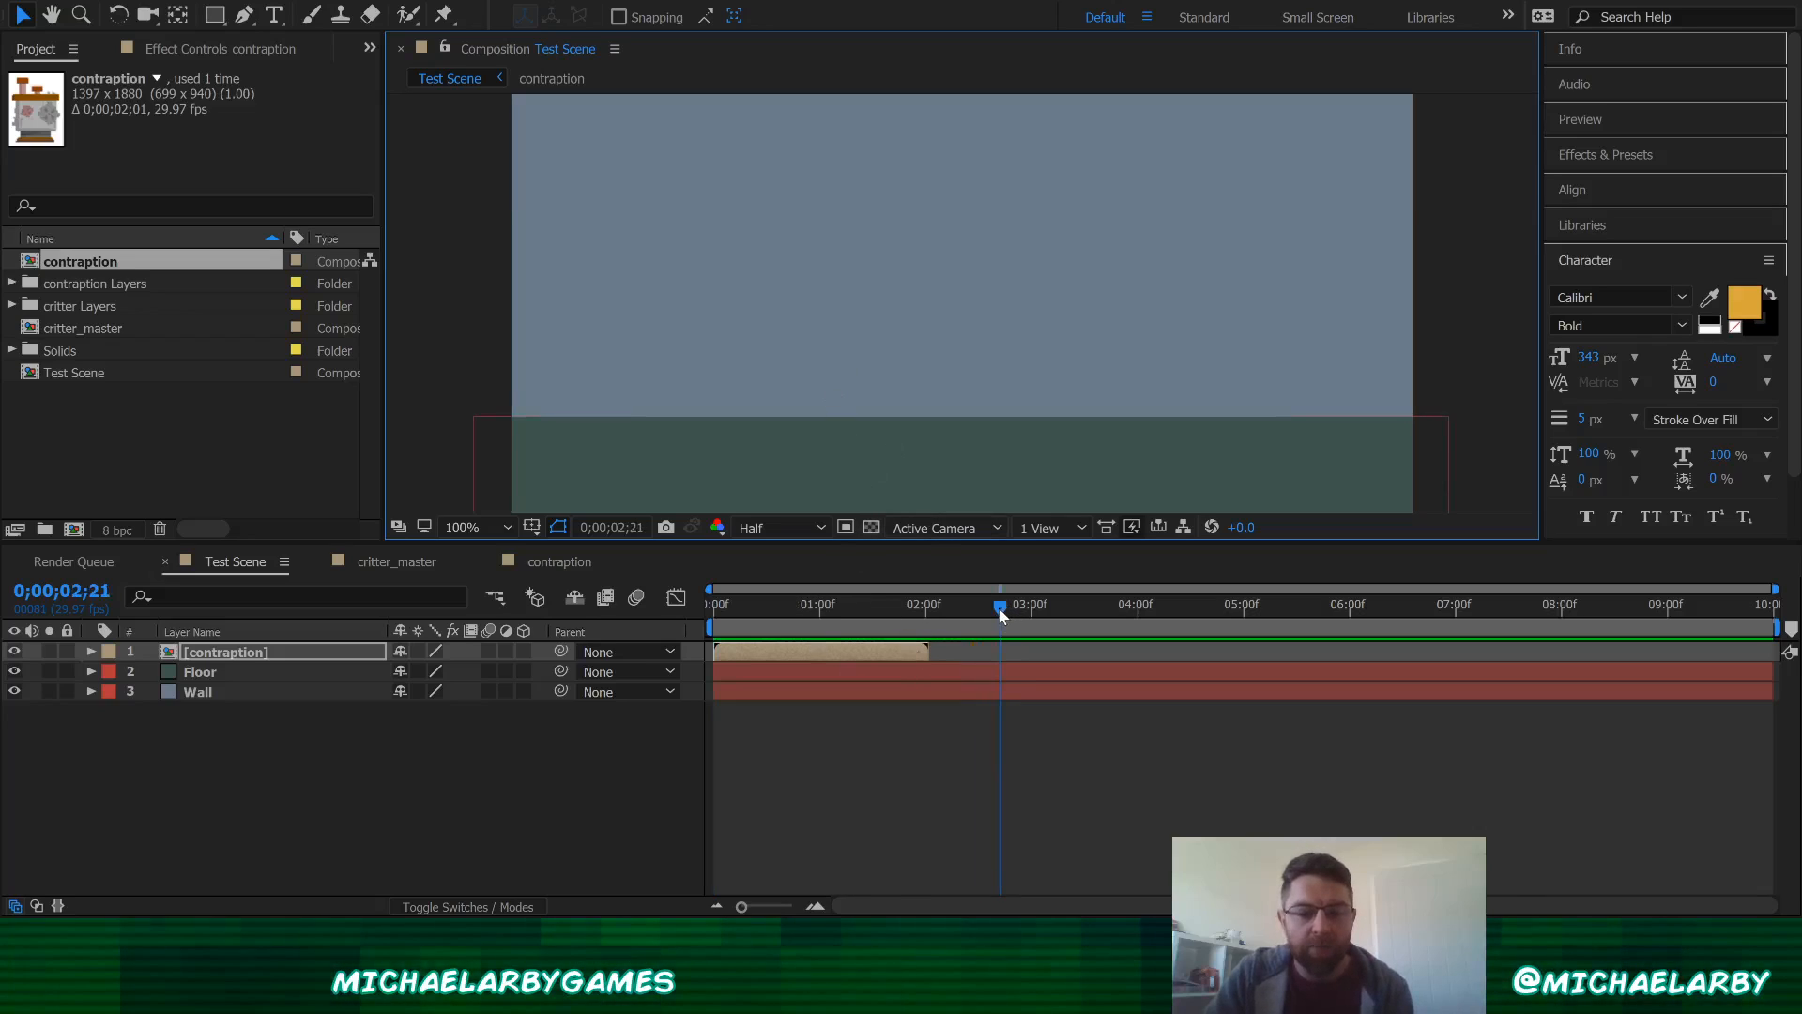
pyautogui.moveTo(1001, 610); pyautogui.dragTo(948, 605)
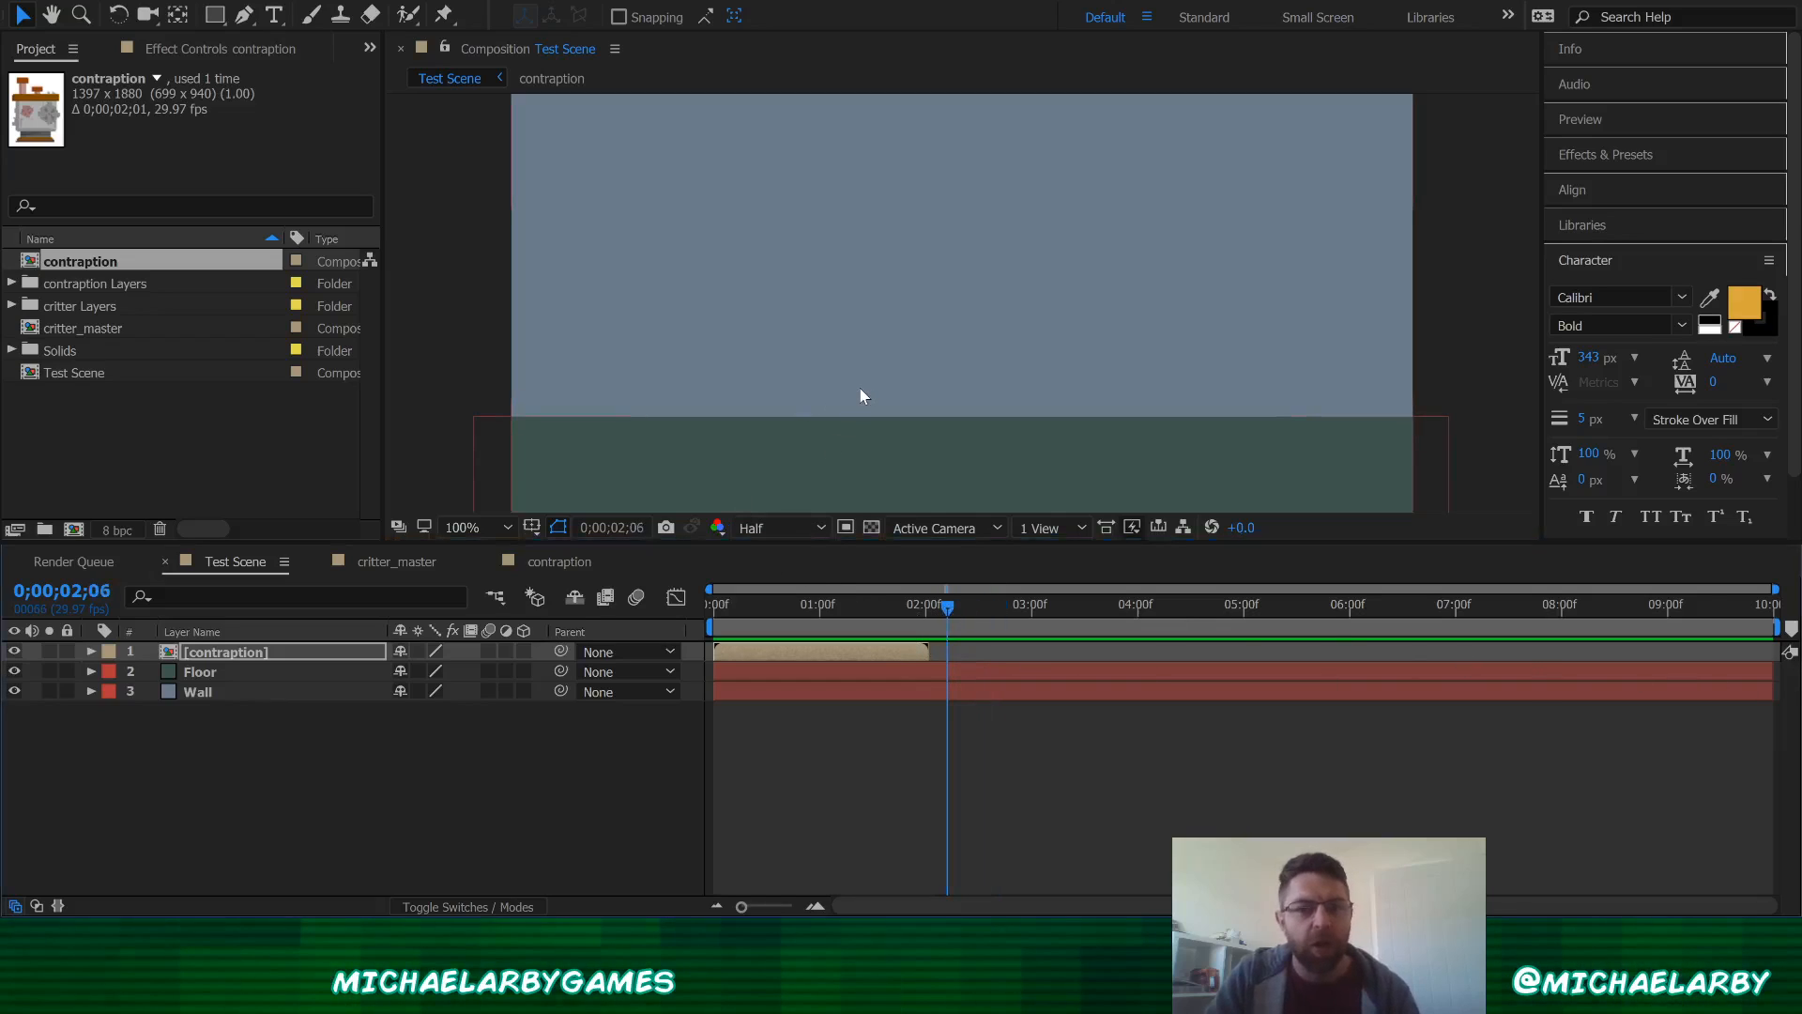
pyautogui.press(',')
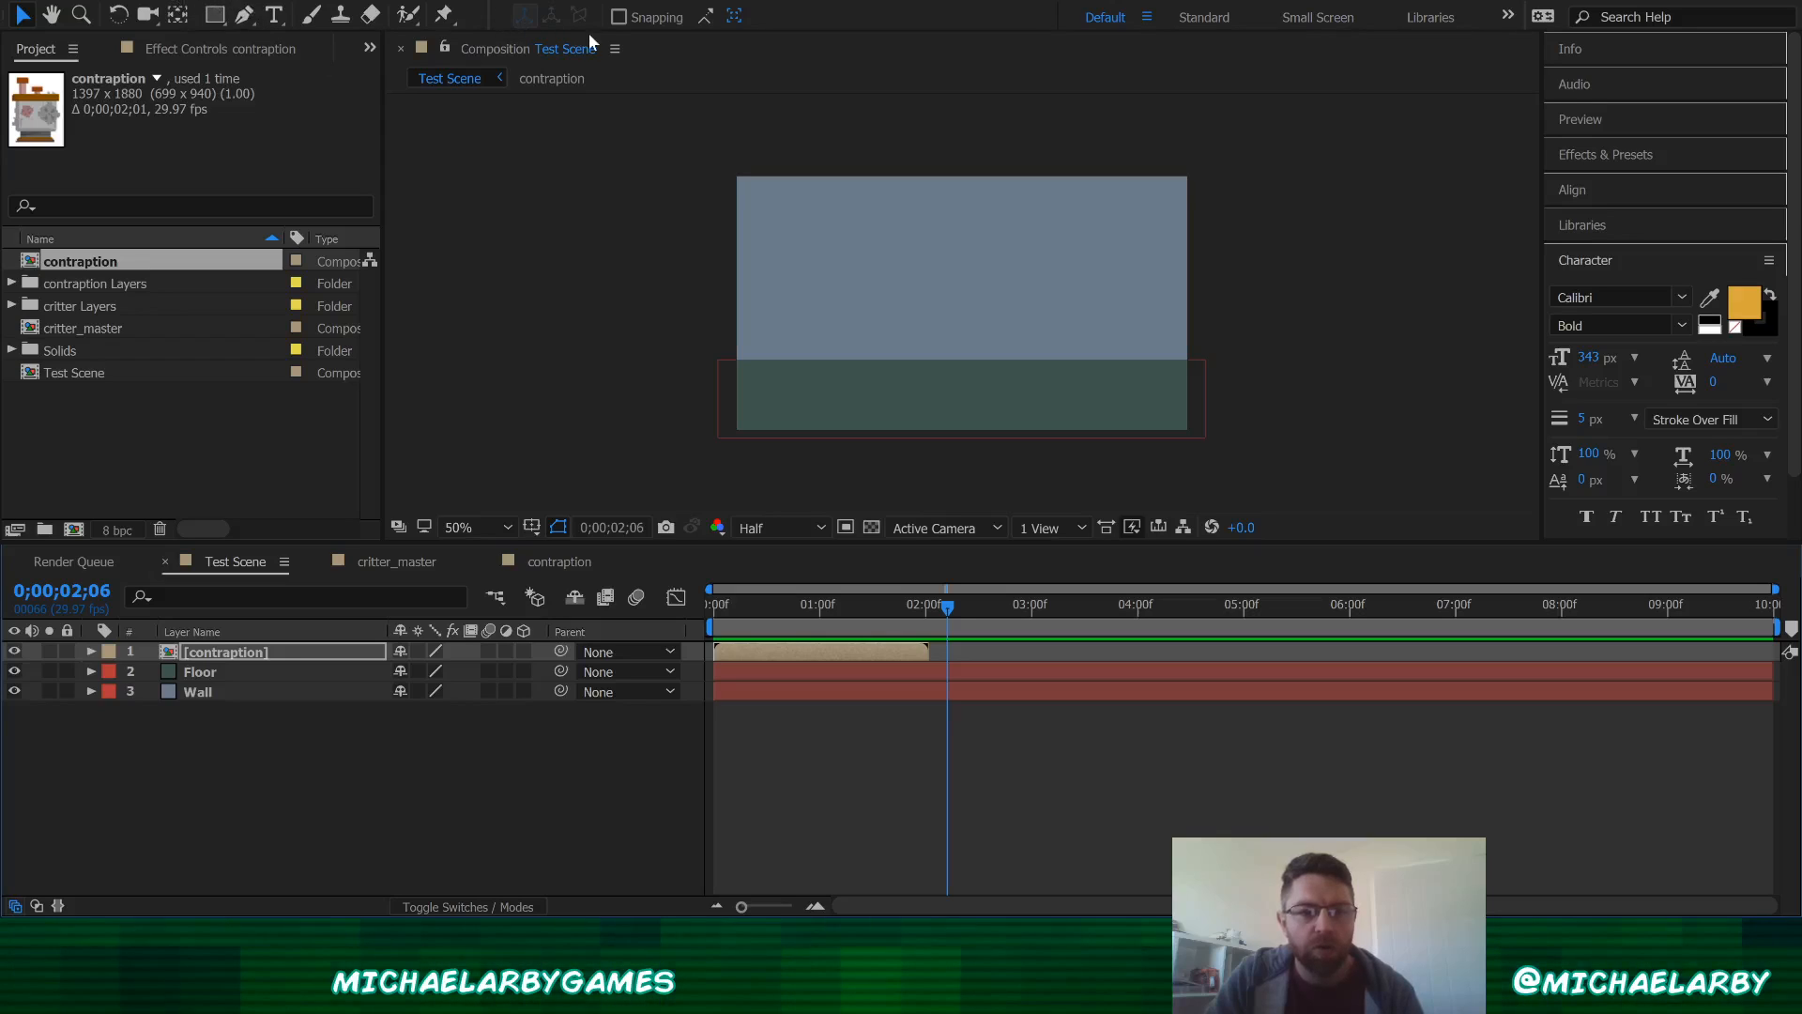
# Step: Create a new black solid layer at the composition size
pyautogui.hotkey('ctrl', 'y')
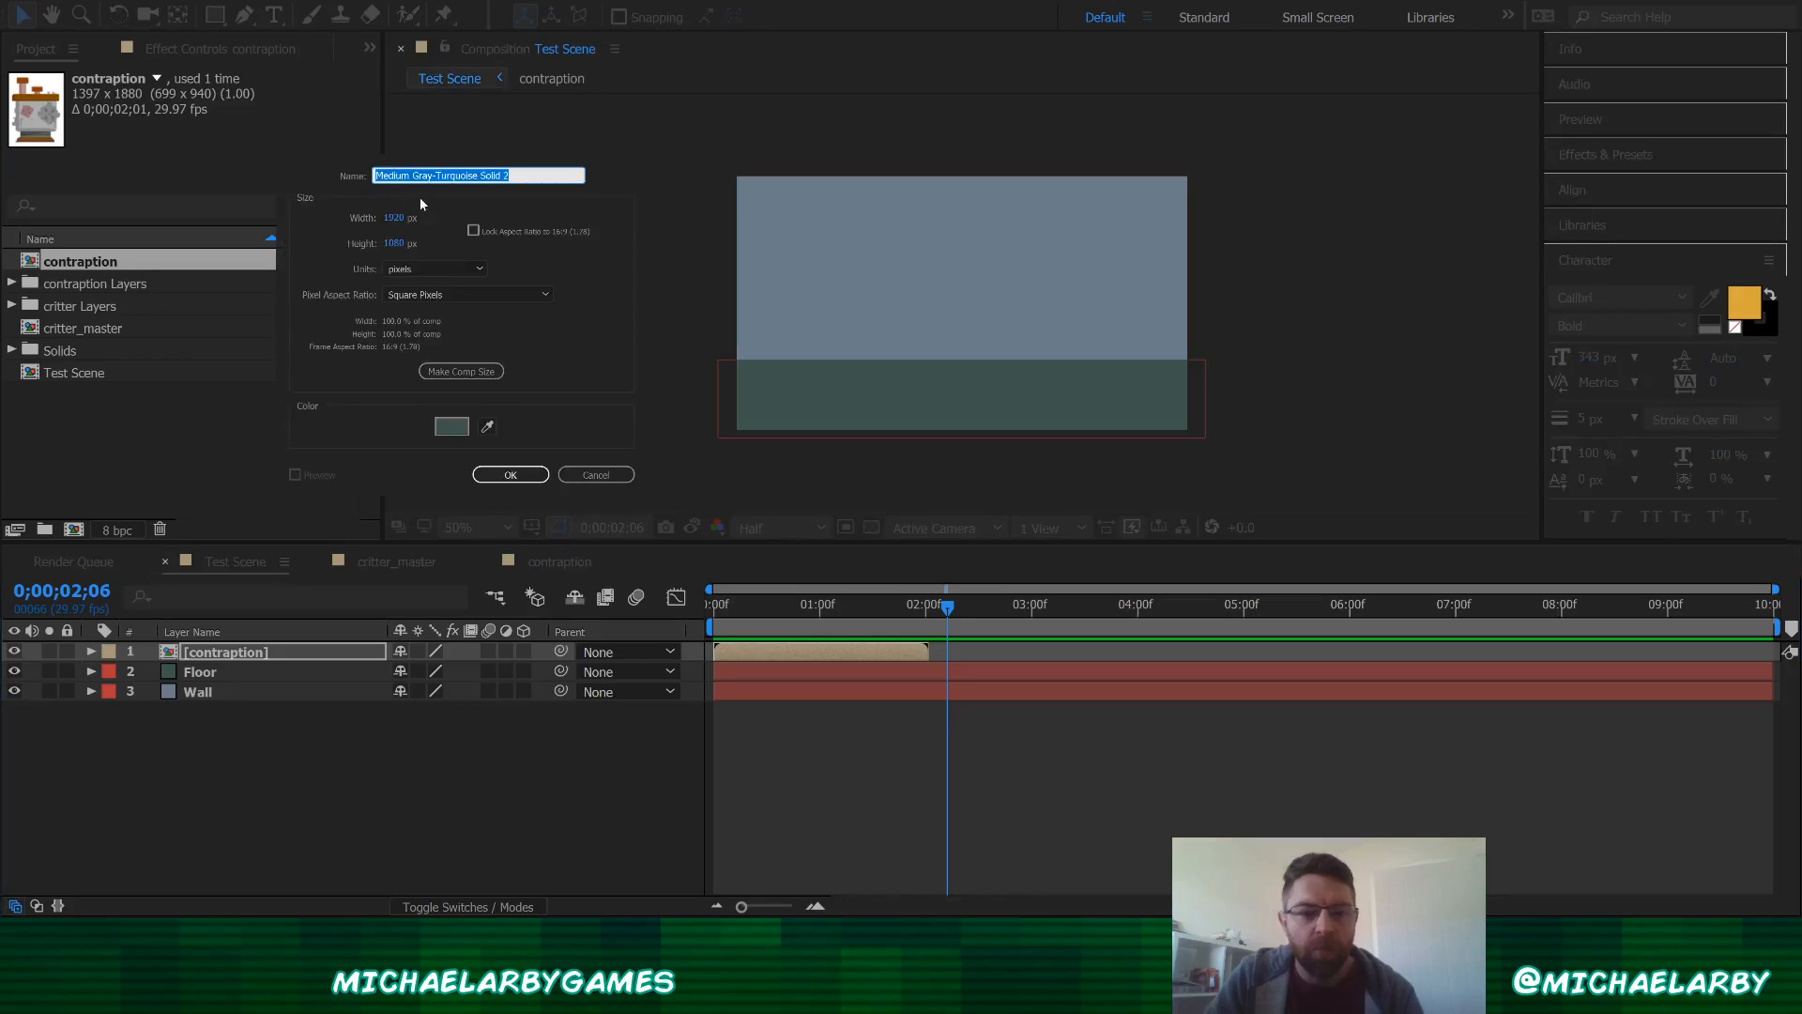
pyautogui.click(451, 428)
pyautogui.moveTo(251, 225); pyautogui.dragTo(276, 328)
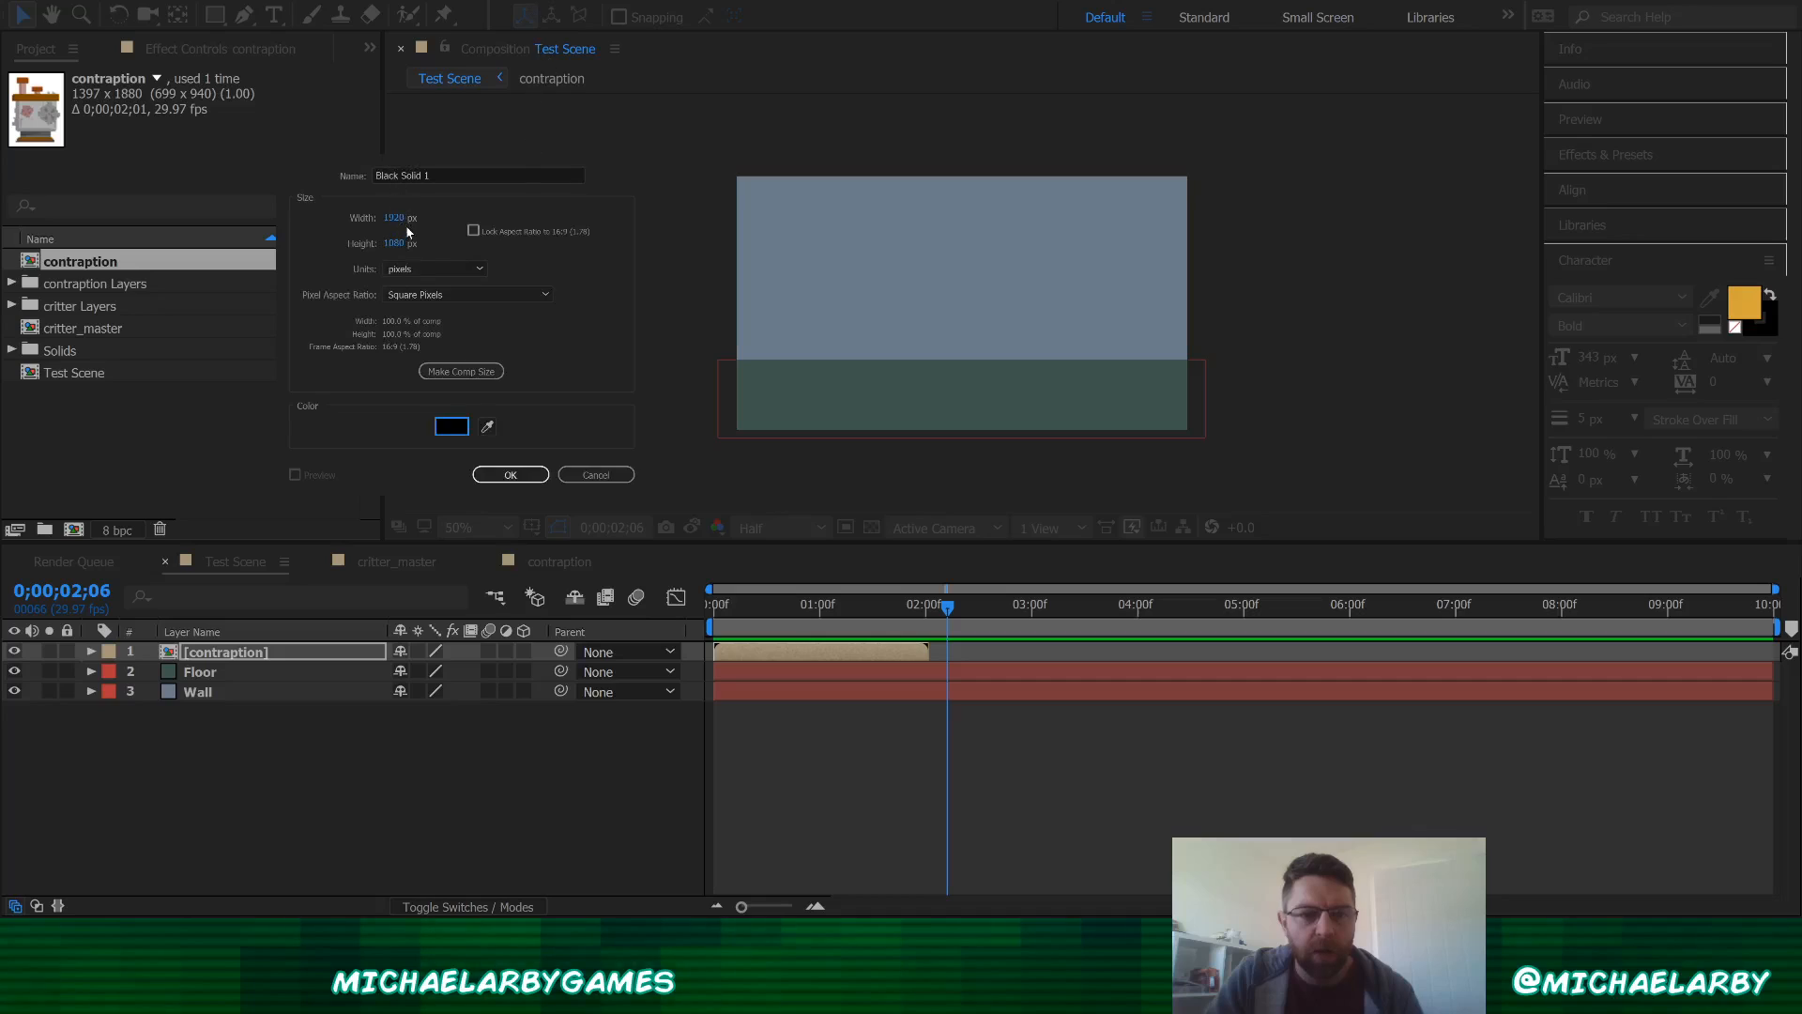
pyautogui.click(511, 474)
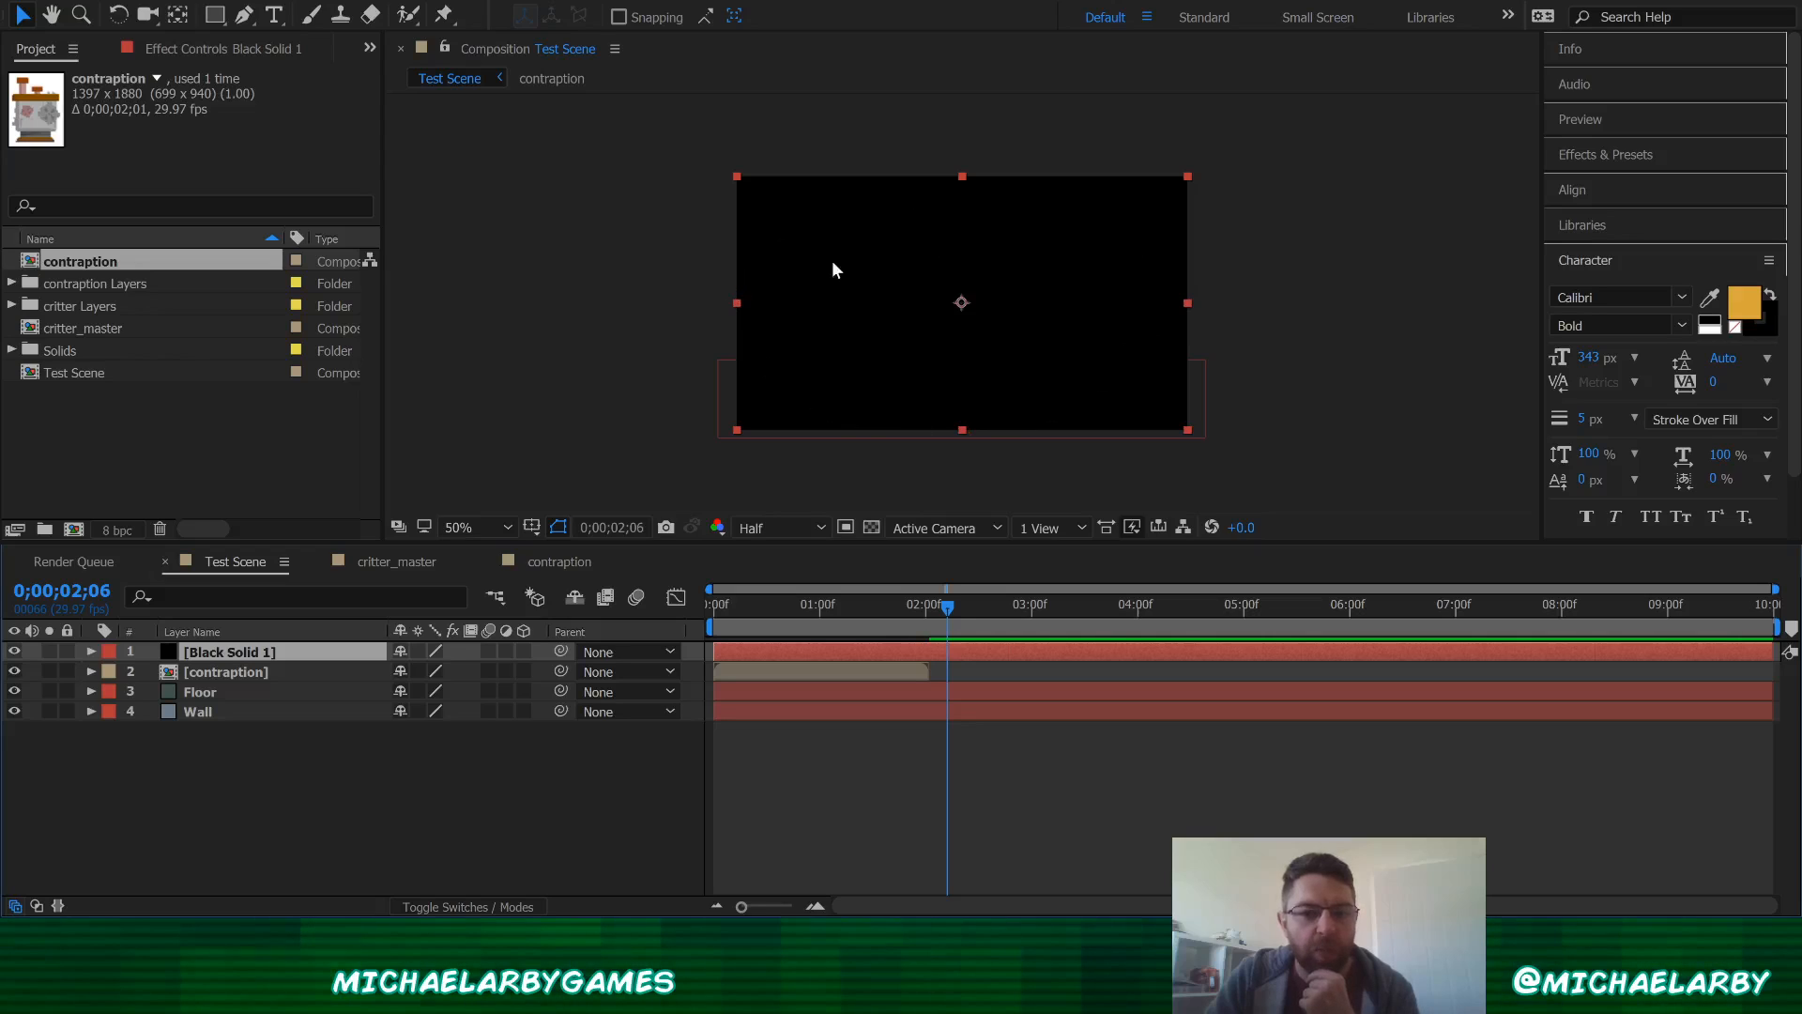
# Step: Add an elliptical mask filling the black solid and set the mask mode to Subtract
pyautogui.click(221, 19)
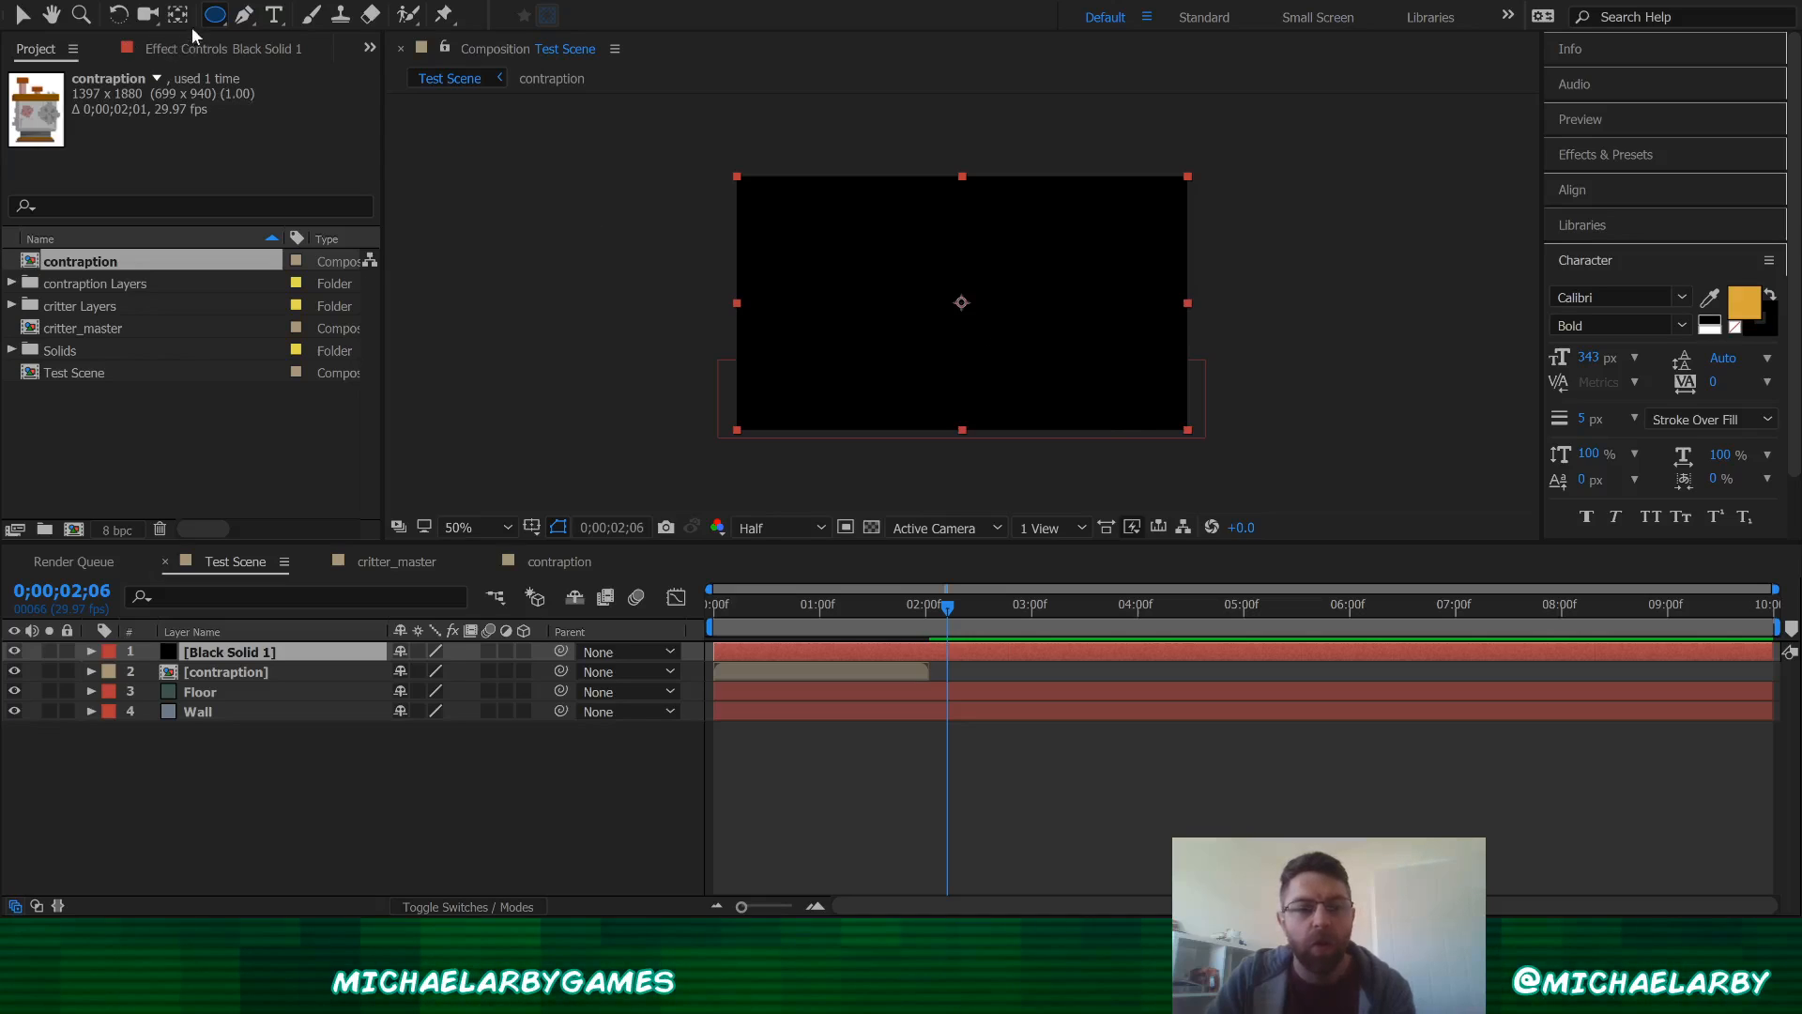
pyautogui.doubleClick(214, 15)
pyautogui.press('v')
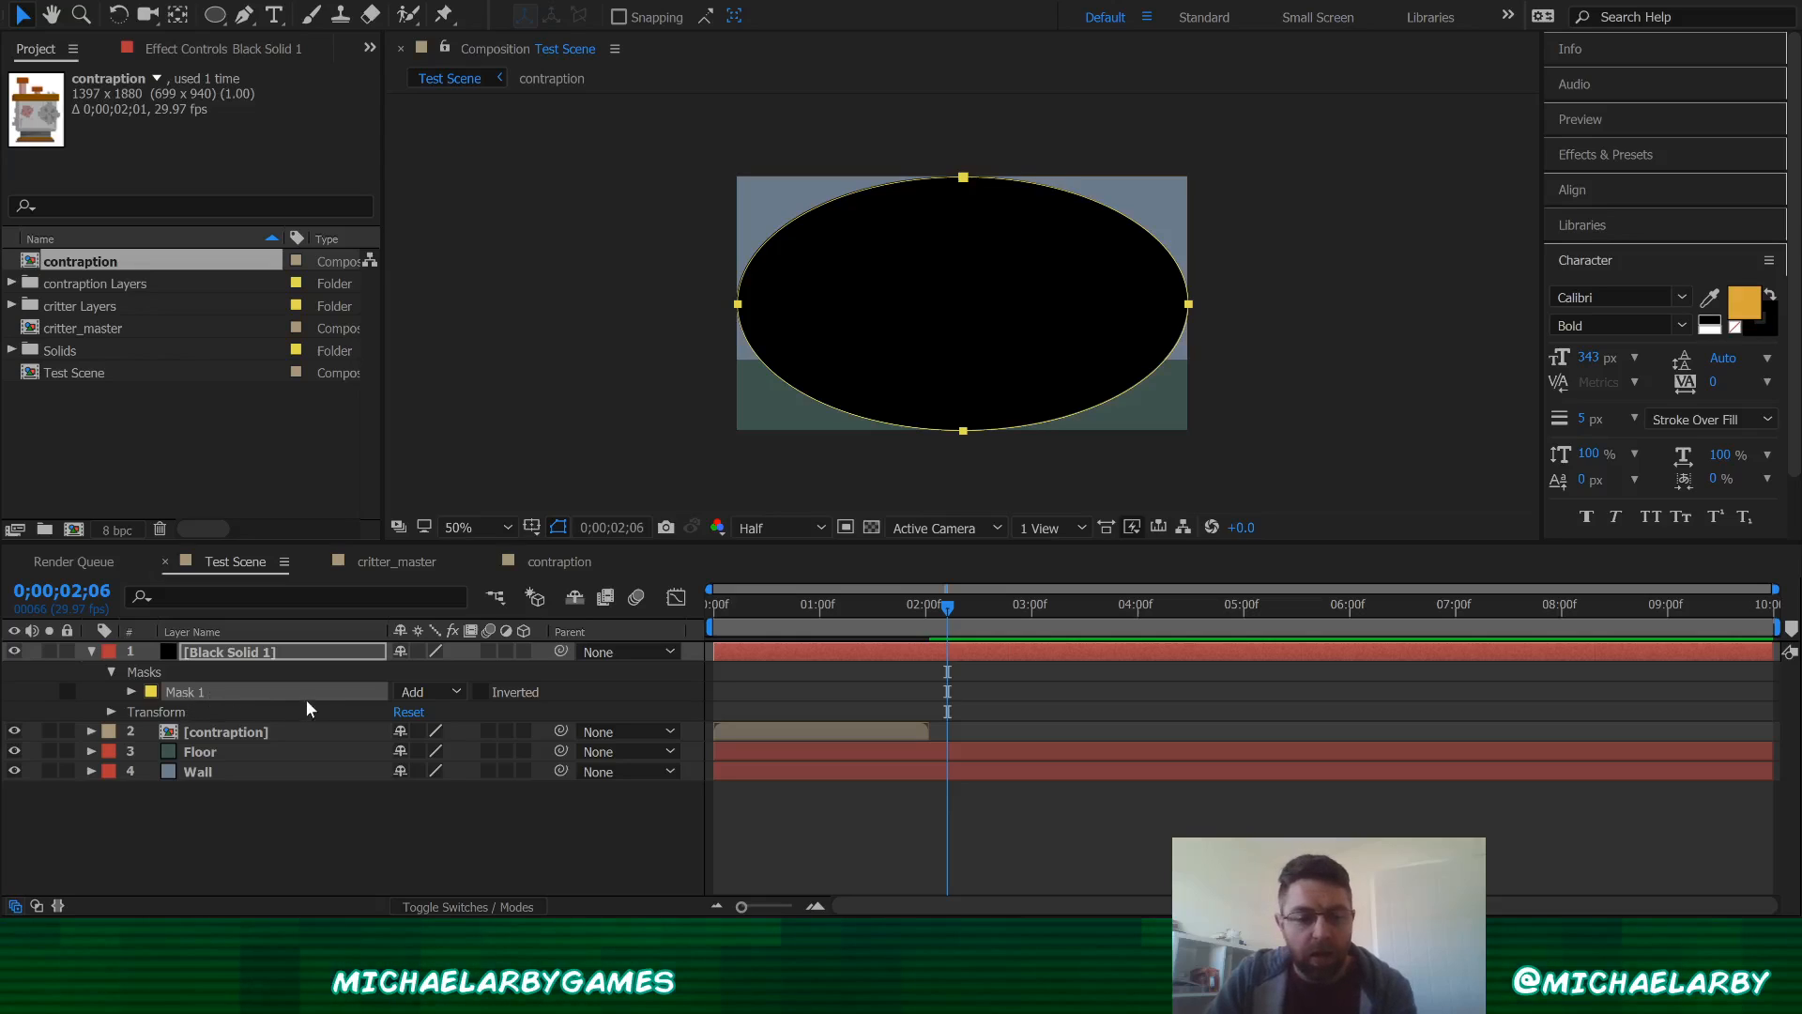
pyautogui.click(442, 767)
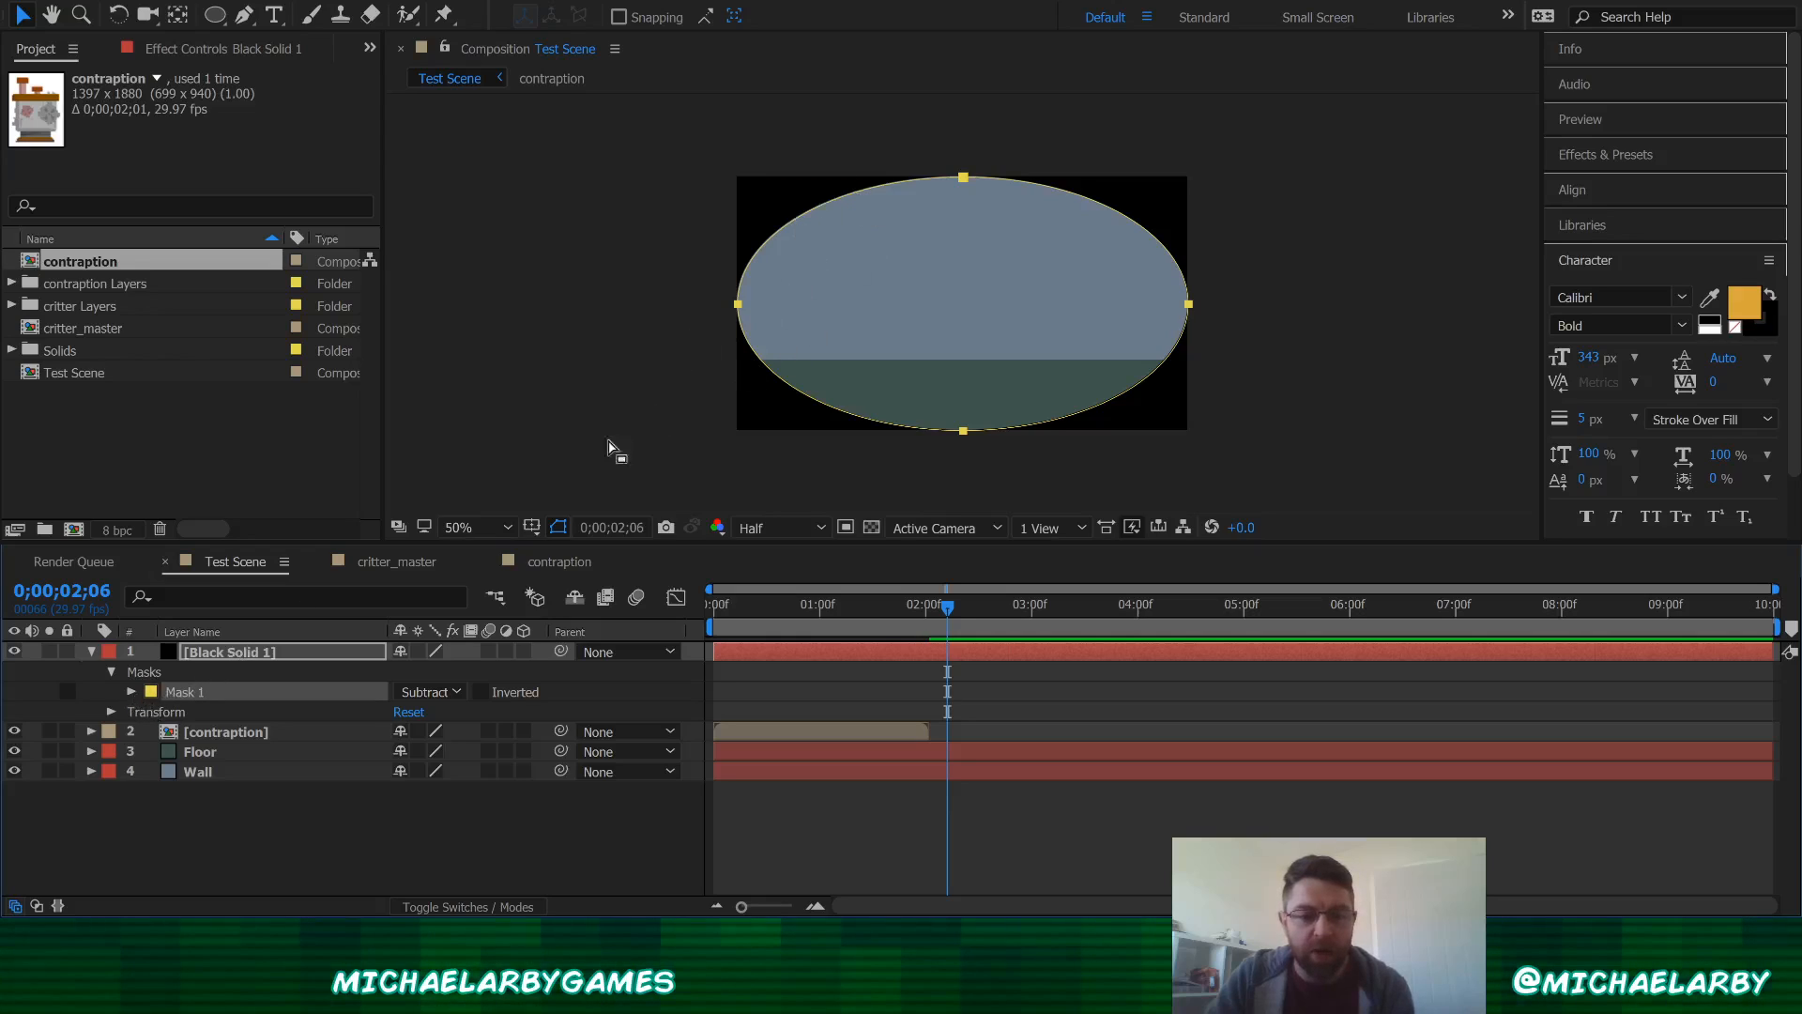
# Step: Set the ellipse mask feather to 307 pixels and the mask opacity to 63%
pyautogui.click(132, 692)
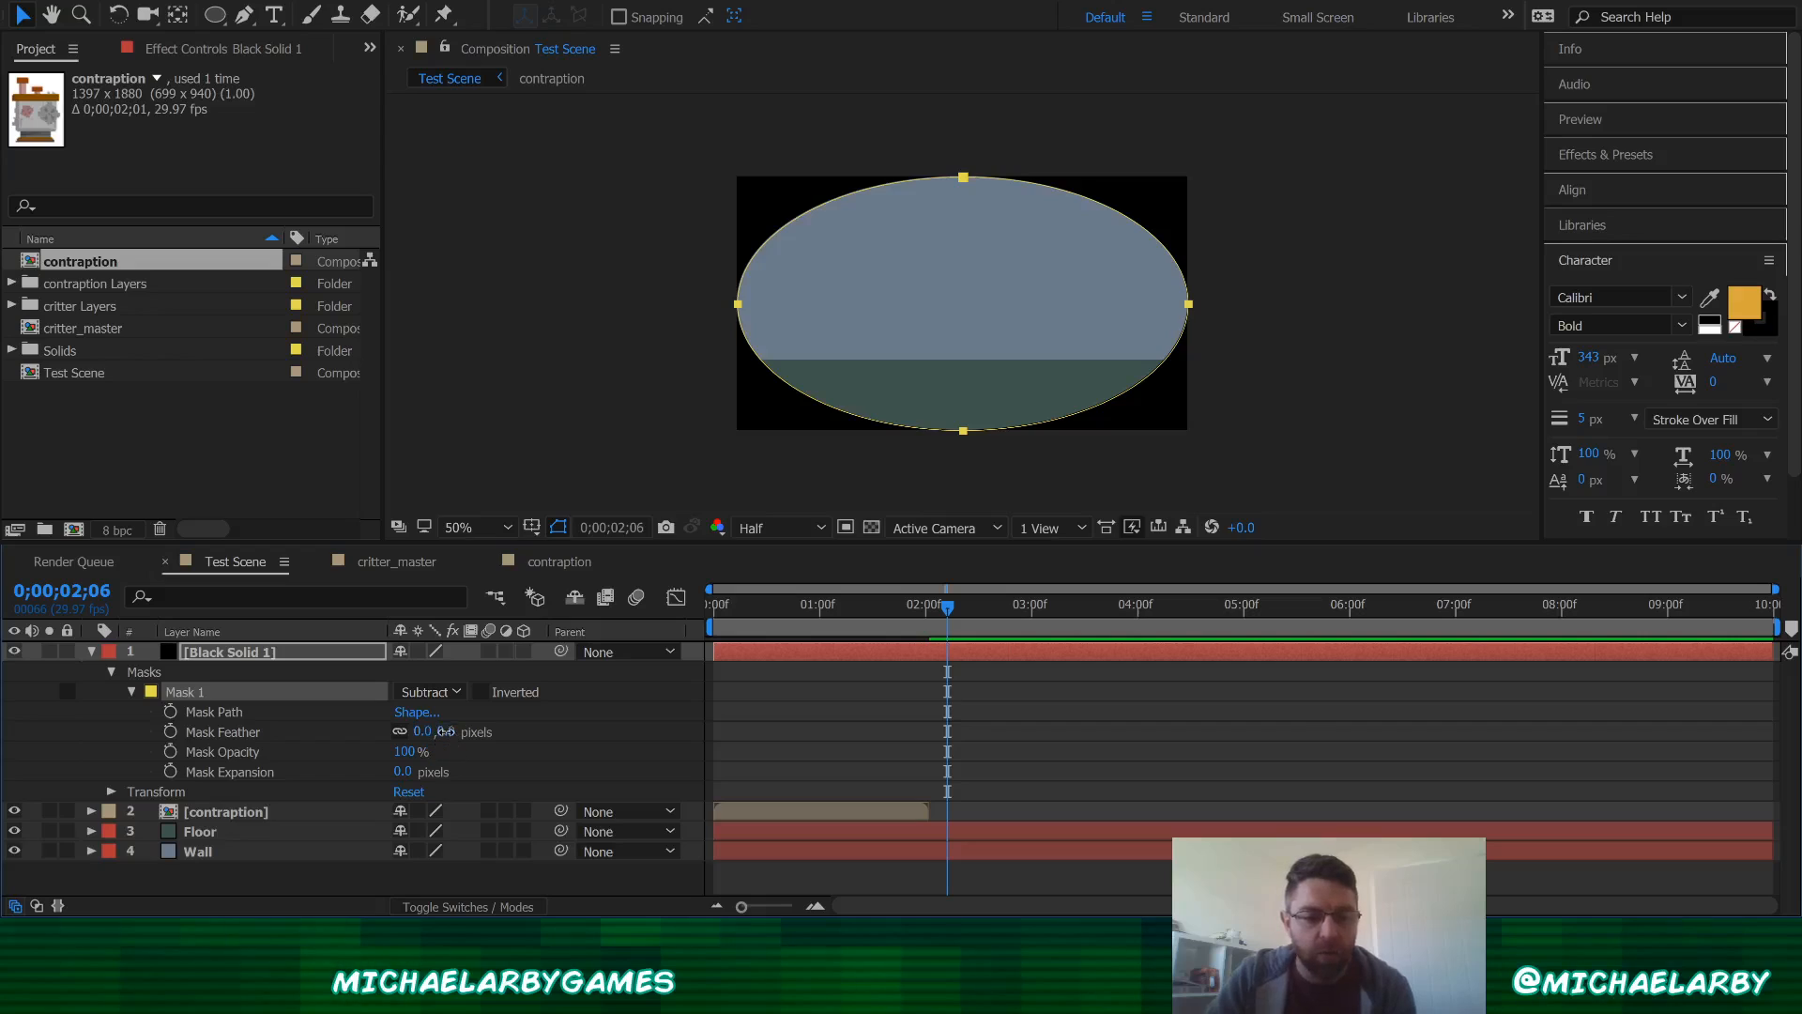
pyautogui.click(447, 731)
pyautogui.moveTo(446, 731); pyautogui.dragTo(742, 683)
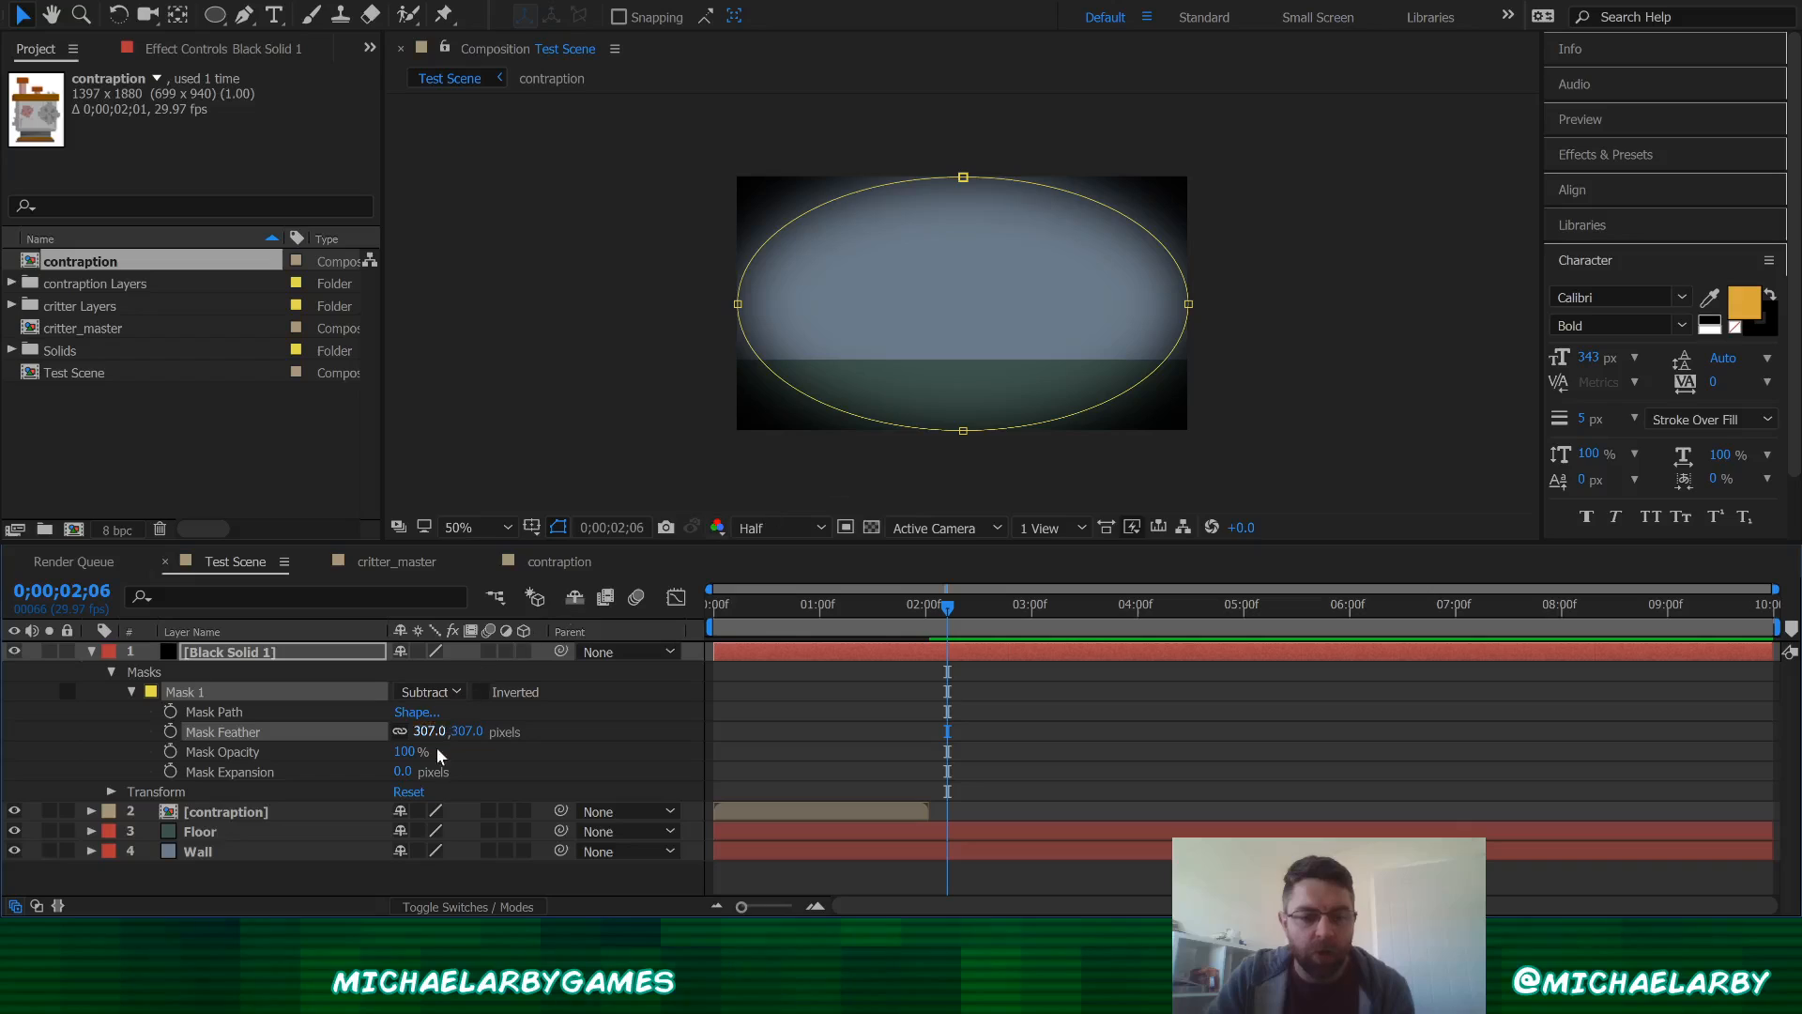
pyautogui.click(271, 754)
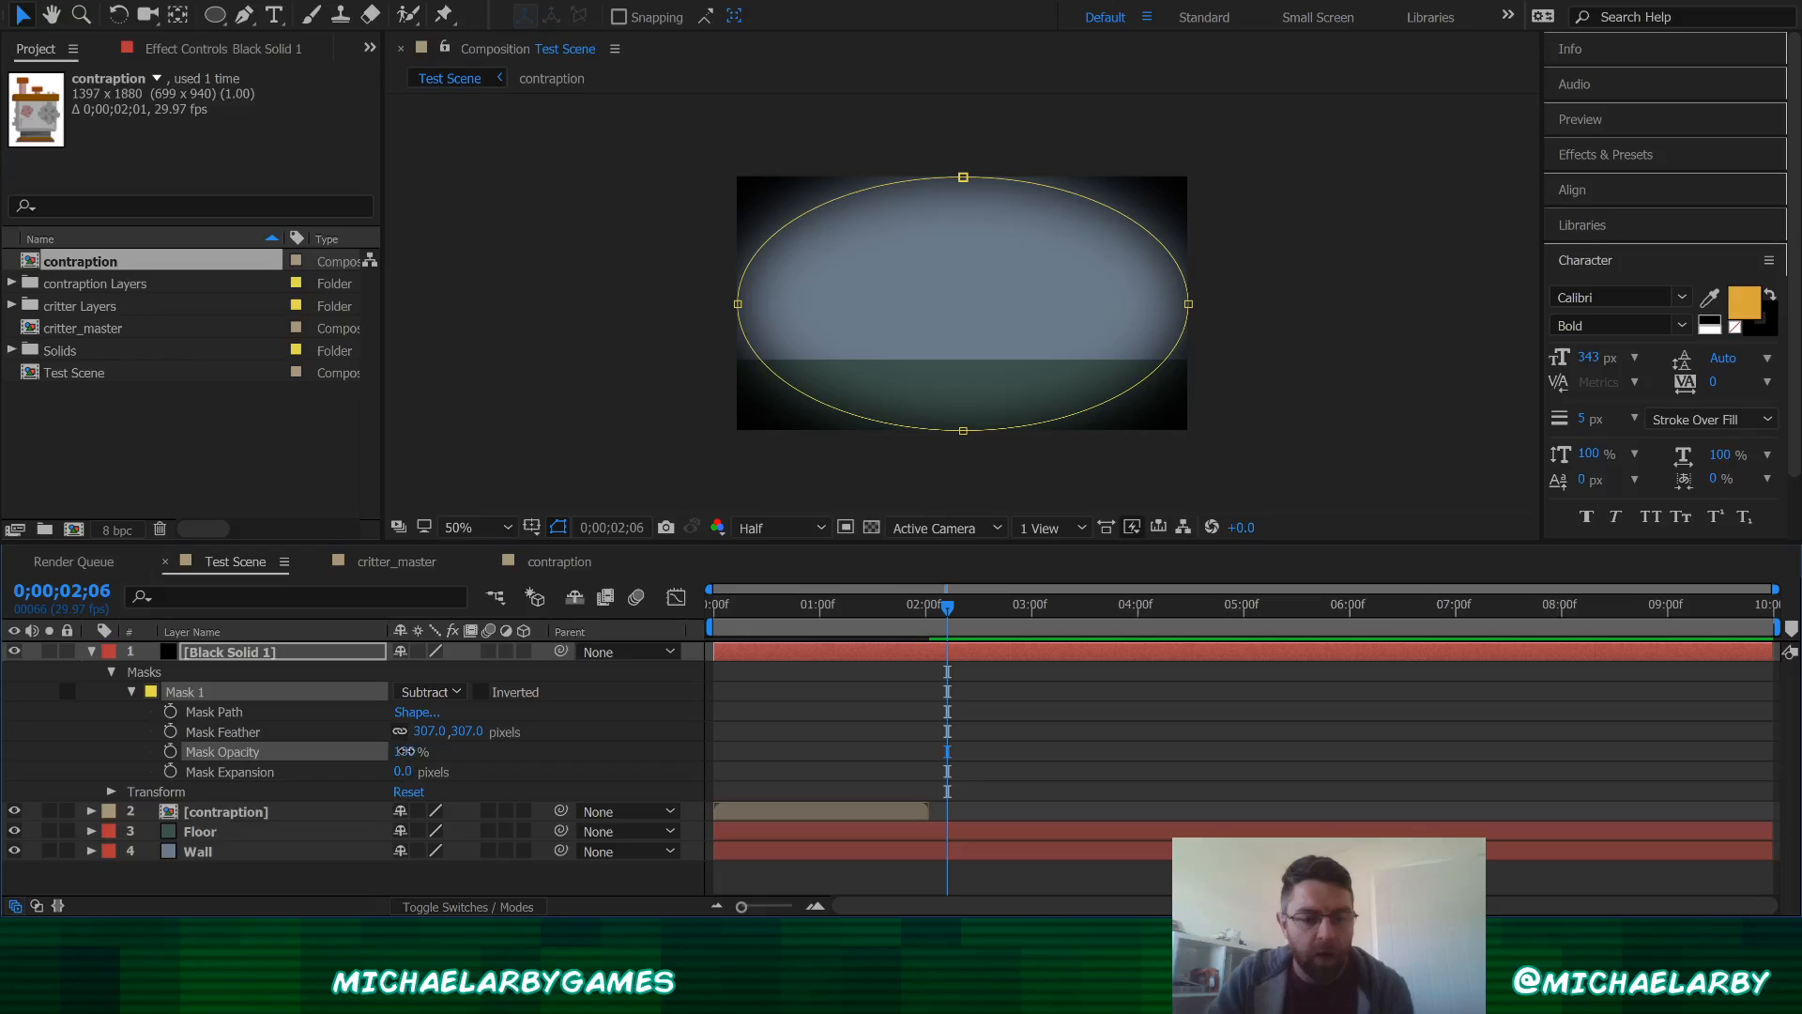
pyautogui.moveTo(406, 752); pyautogui.dragTo(374, 754)
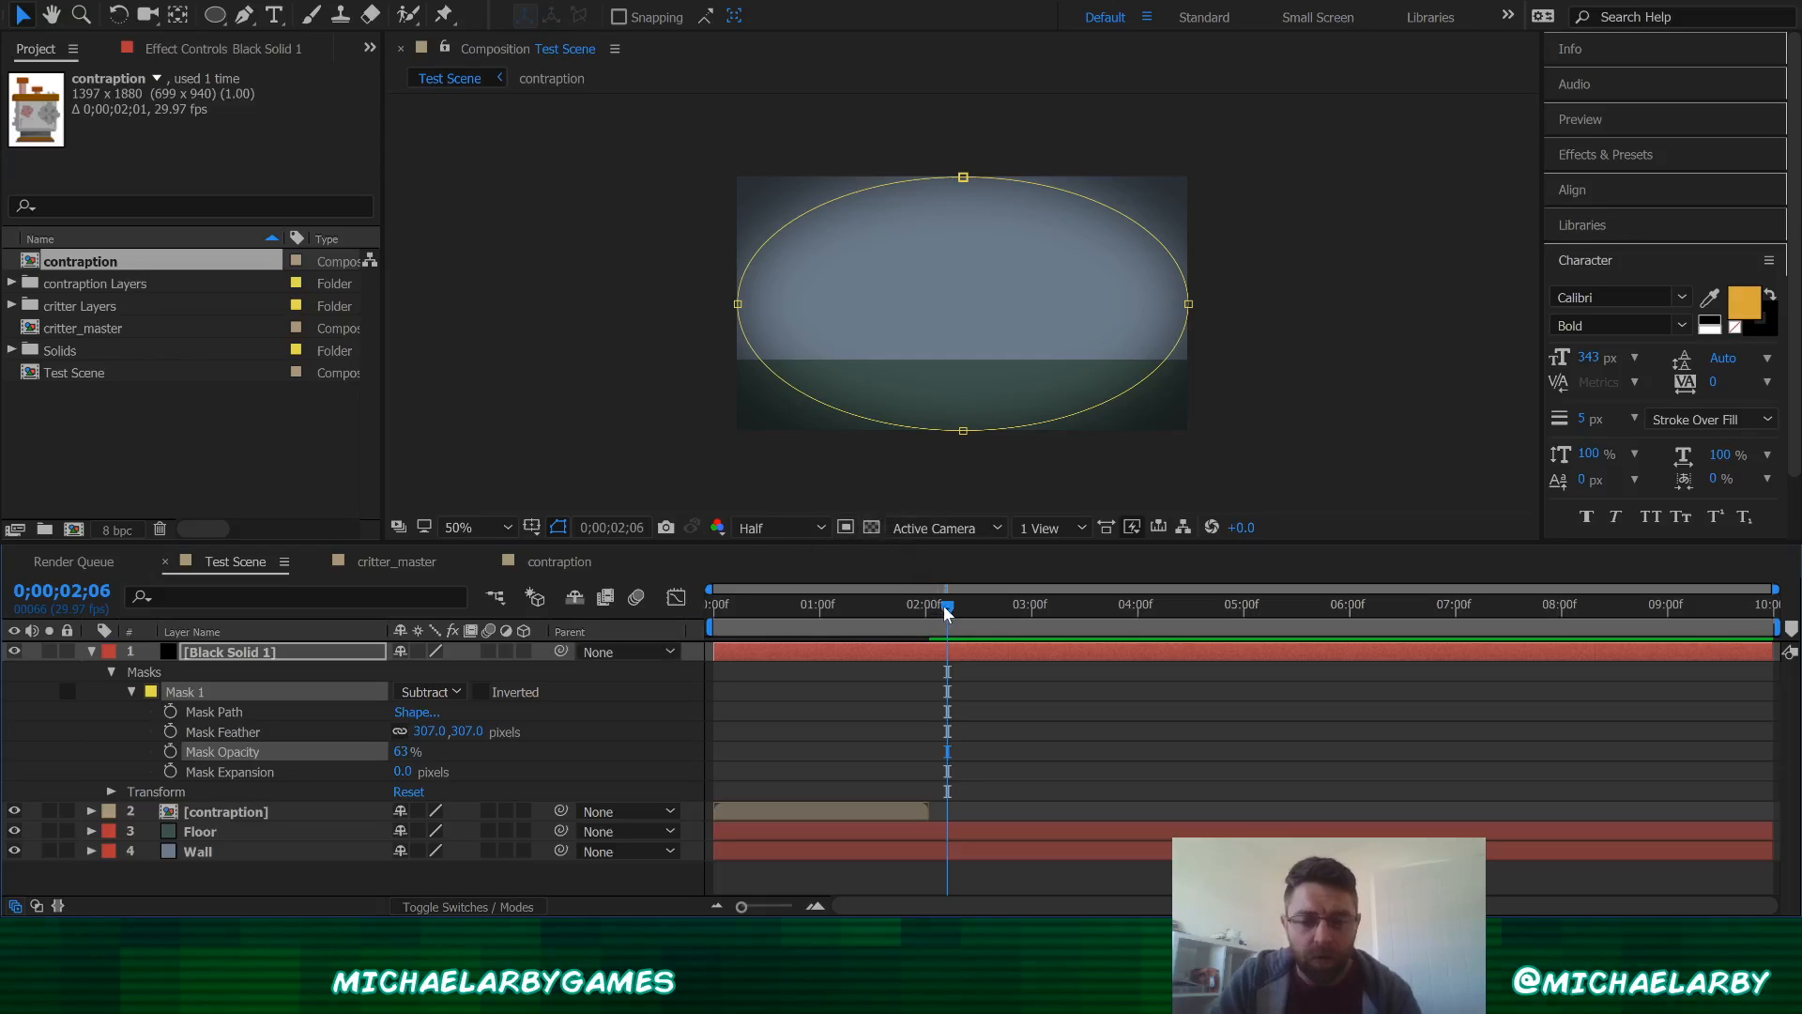
# Step: Rename the black masked solid layer to Vignette
pyautogui.moveTo(945, 612); pyautogui.dragTo(700, 633)
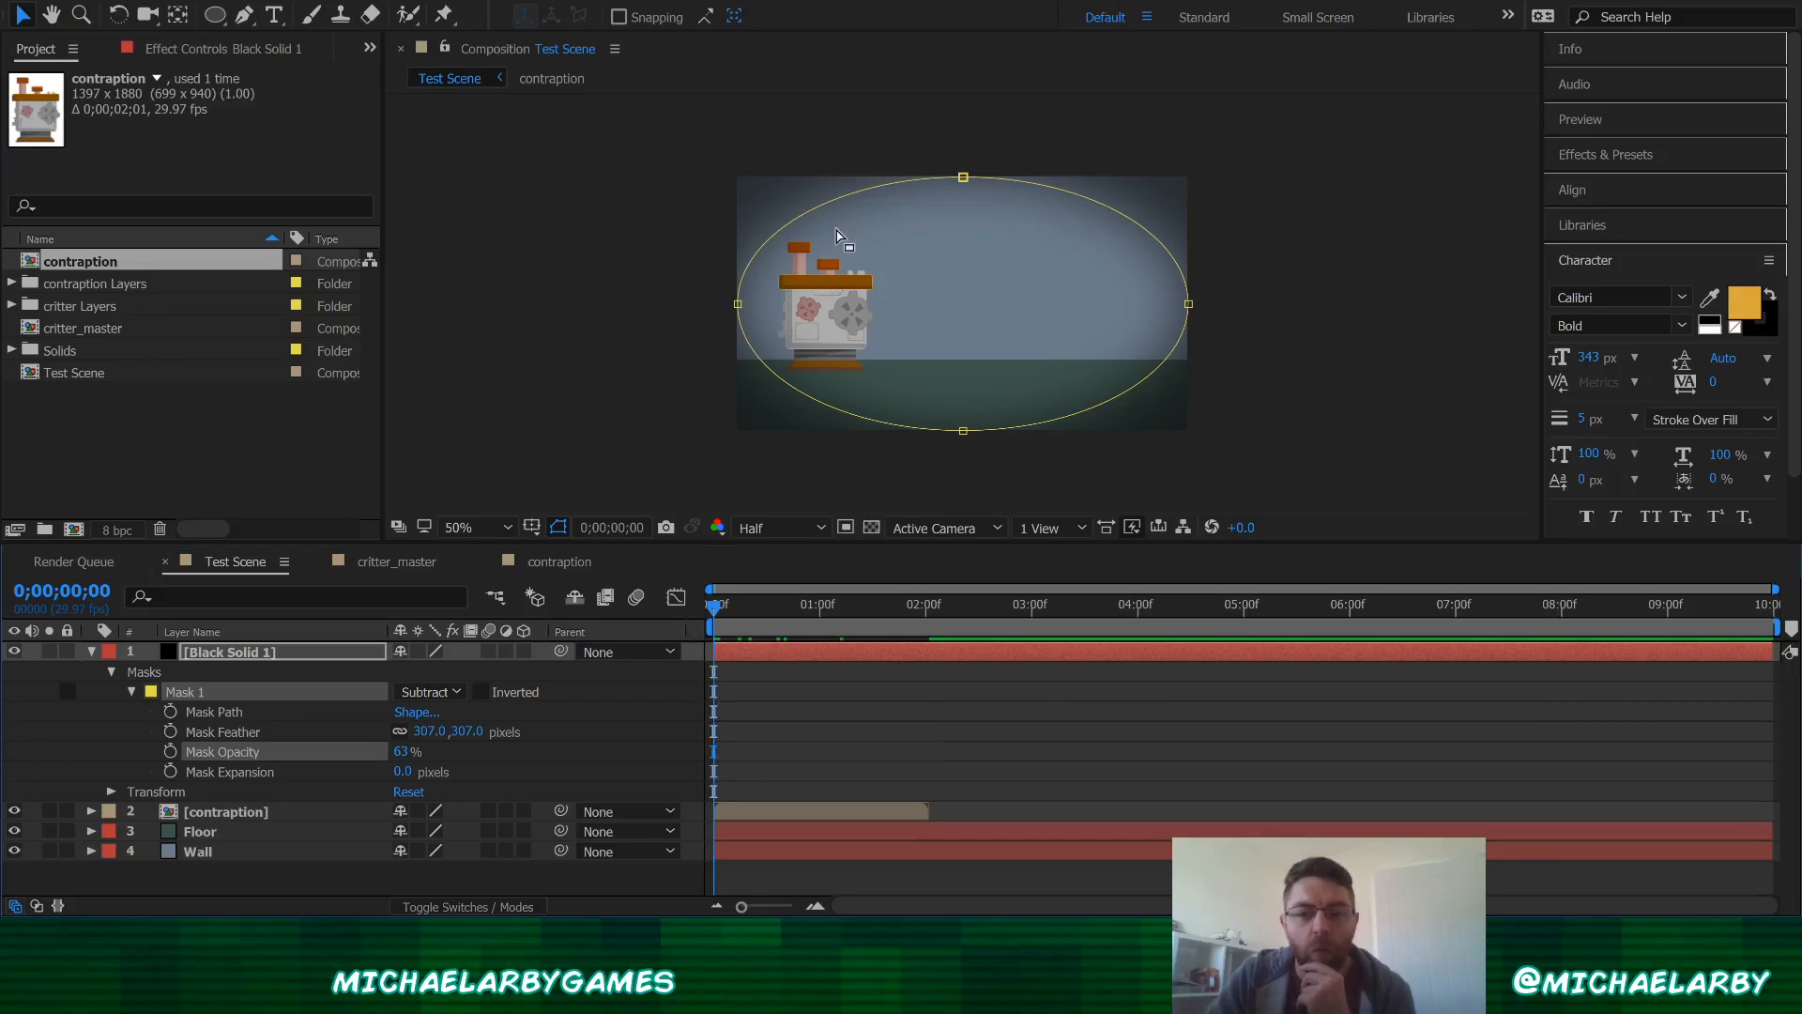
pyautogui.click(243, 654)
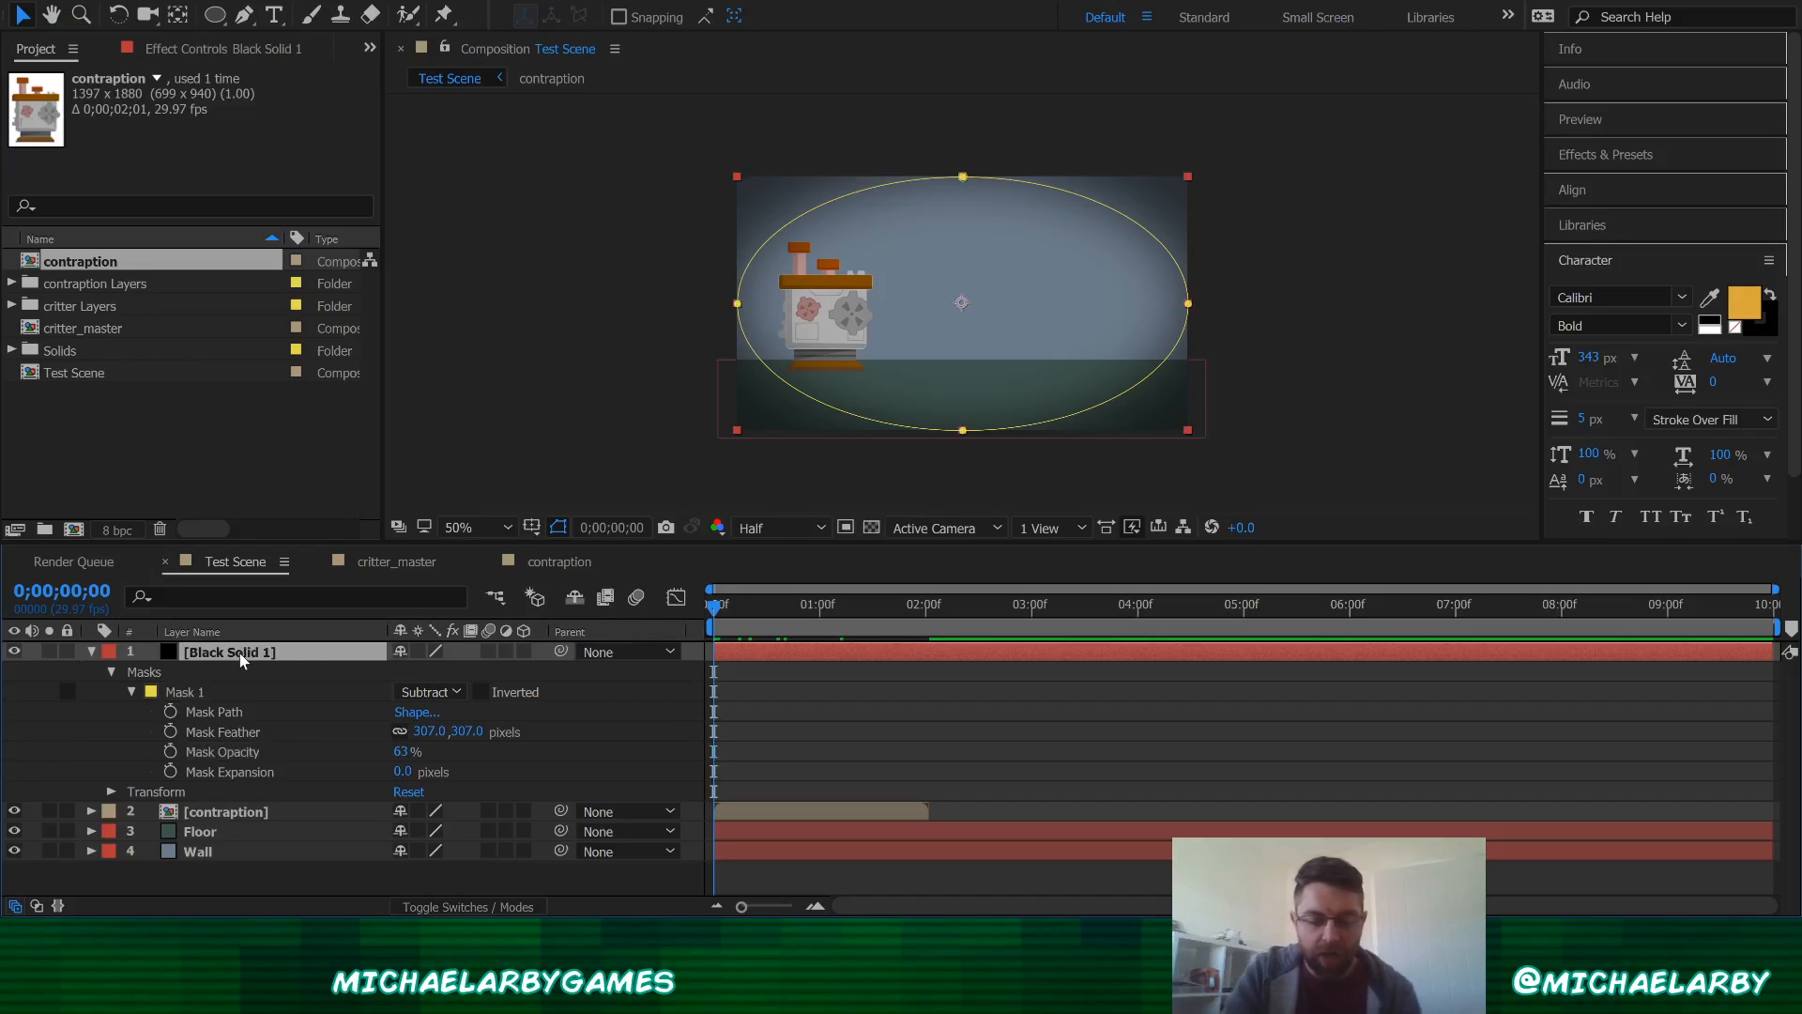
pyautogui.press('Return')
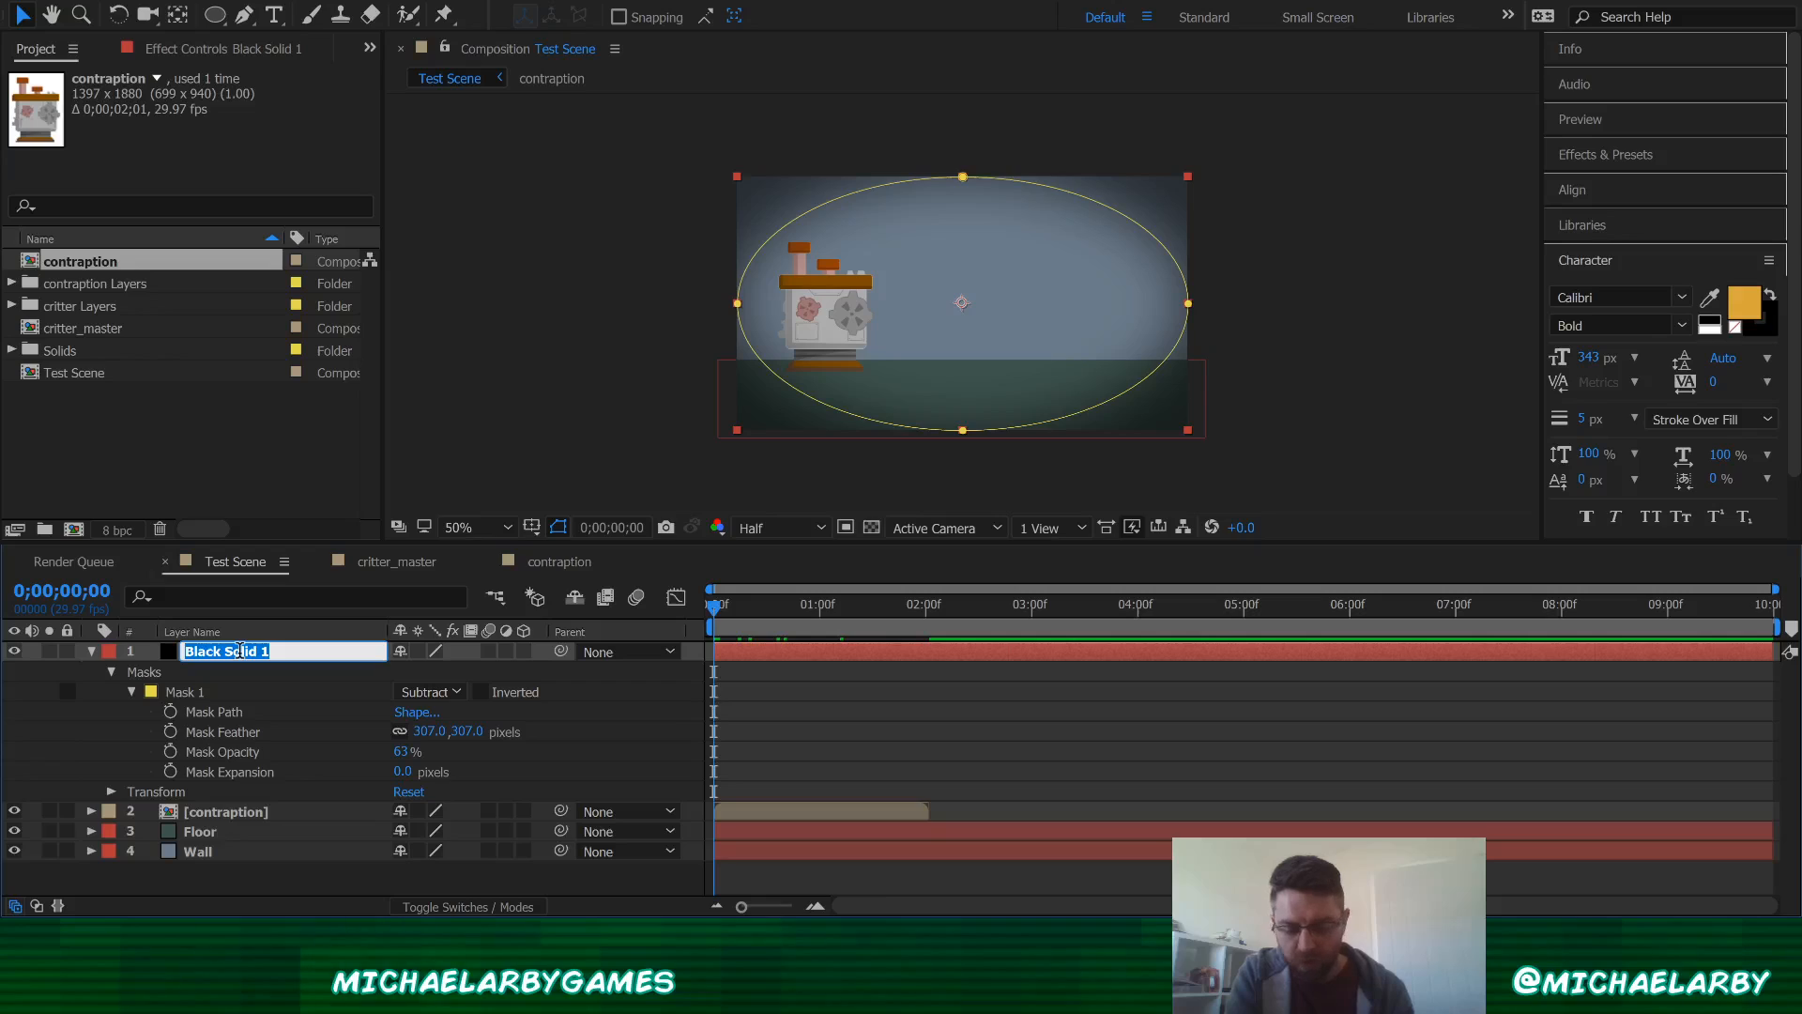
pyautogui.write('Vignette')
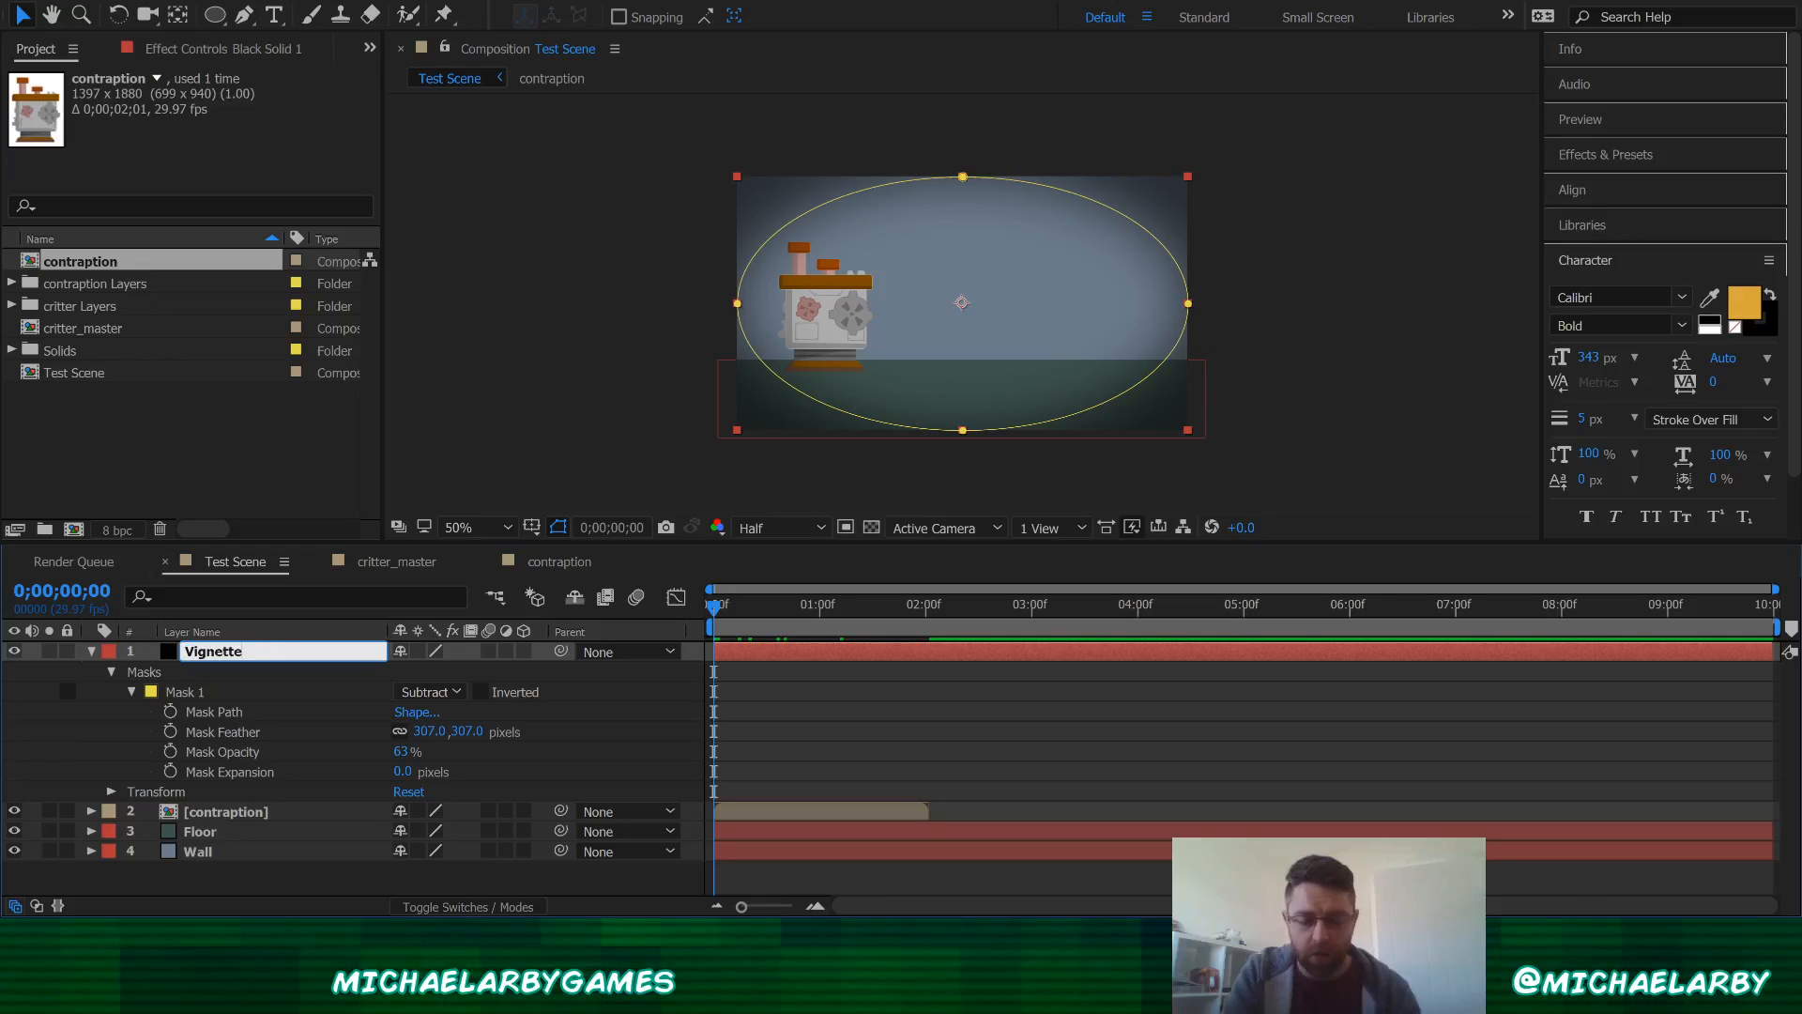
pyautogui.press('Return')
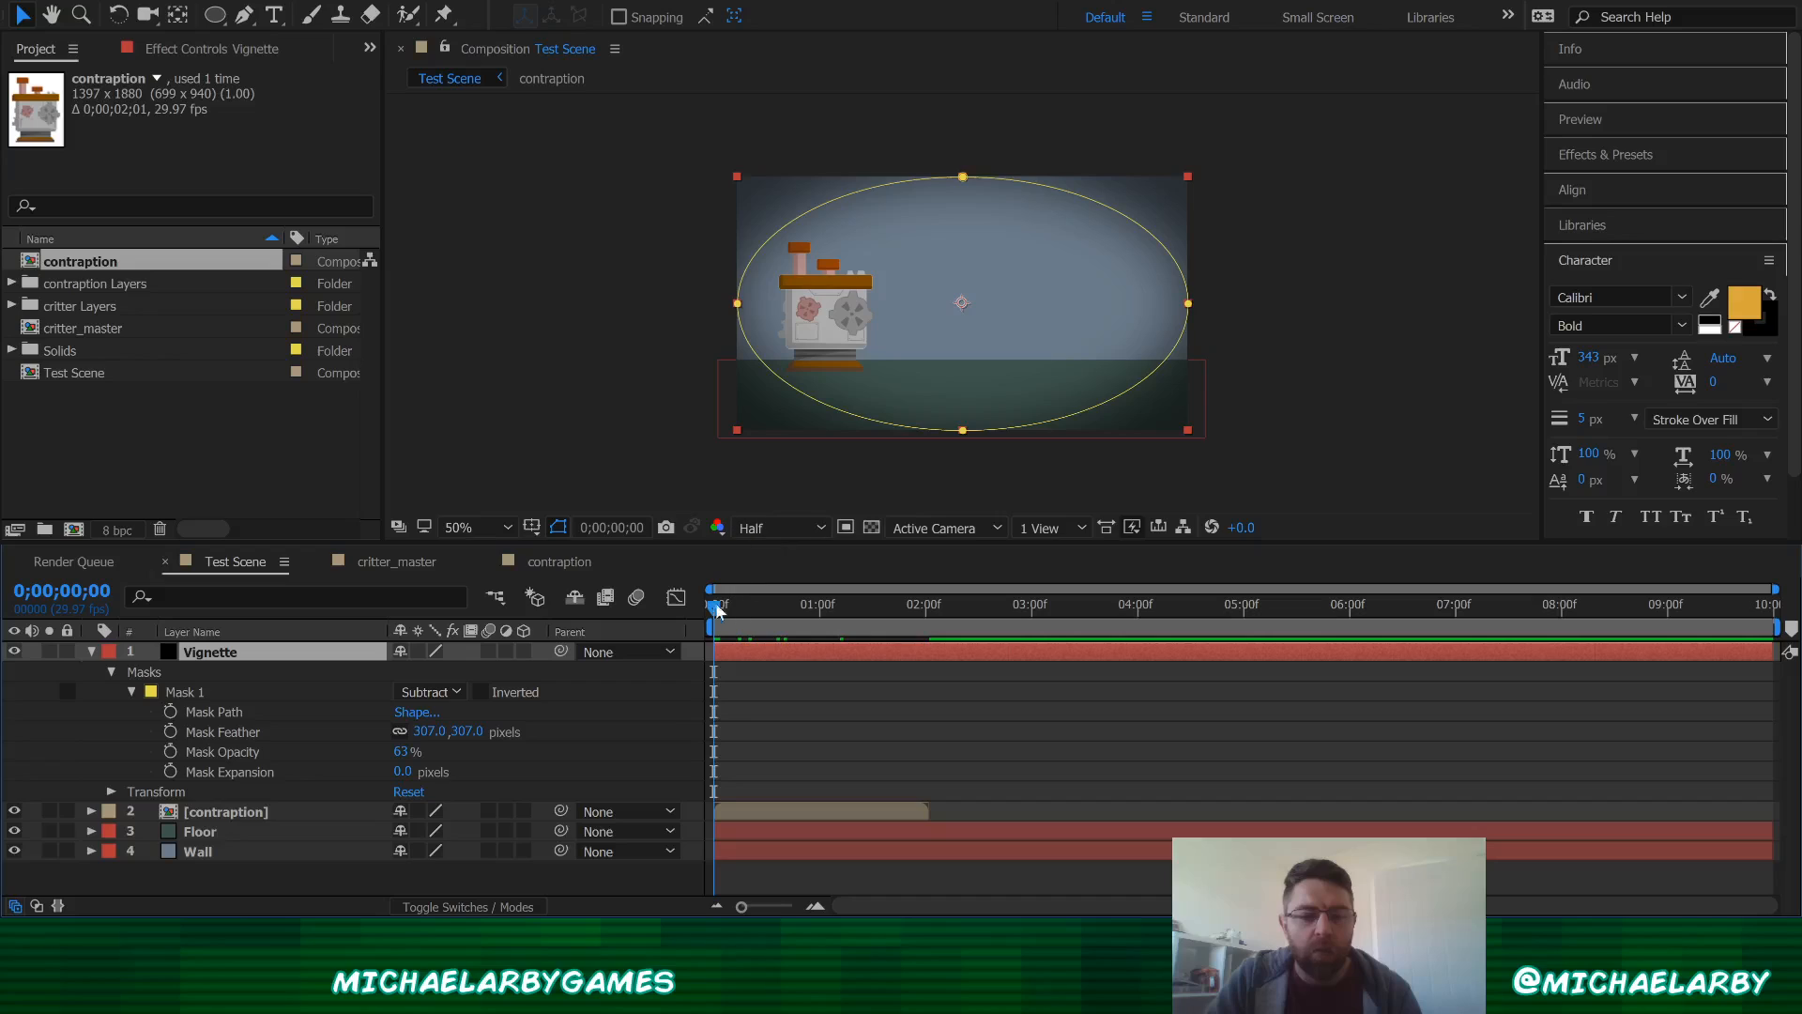
pyautogui.click(1376, 243)
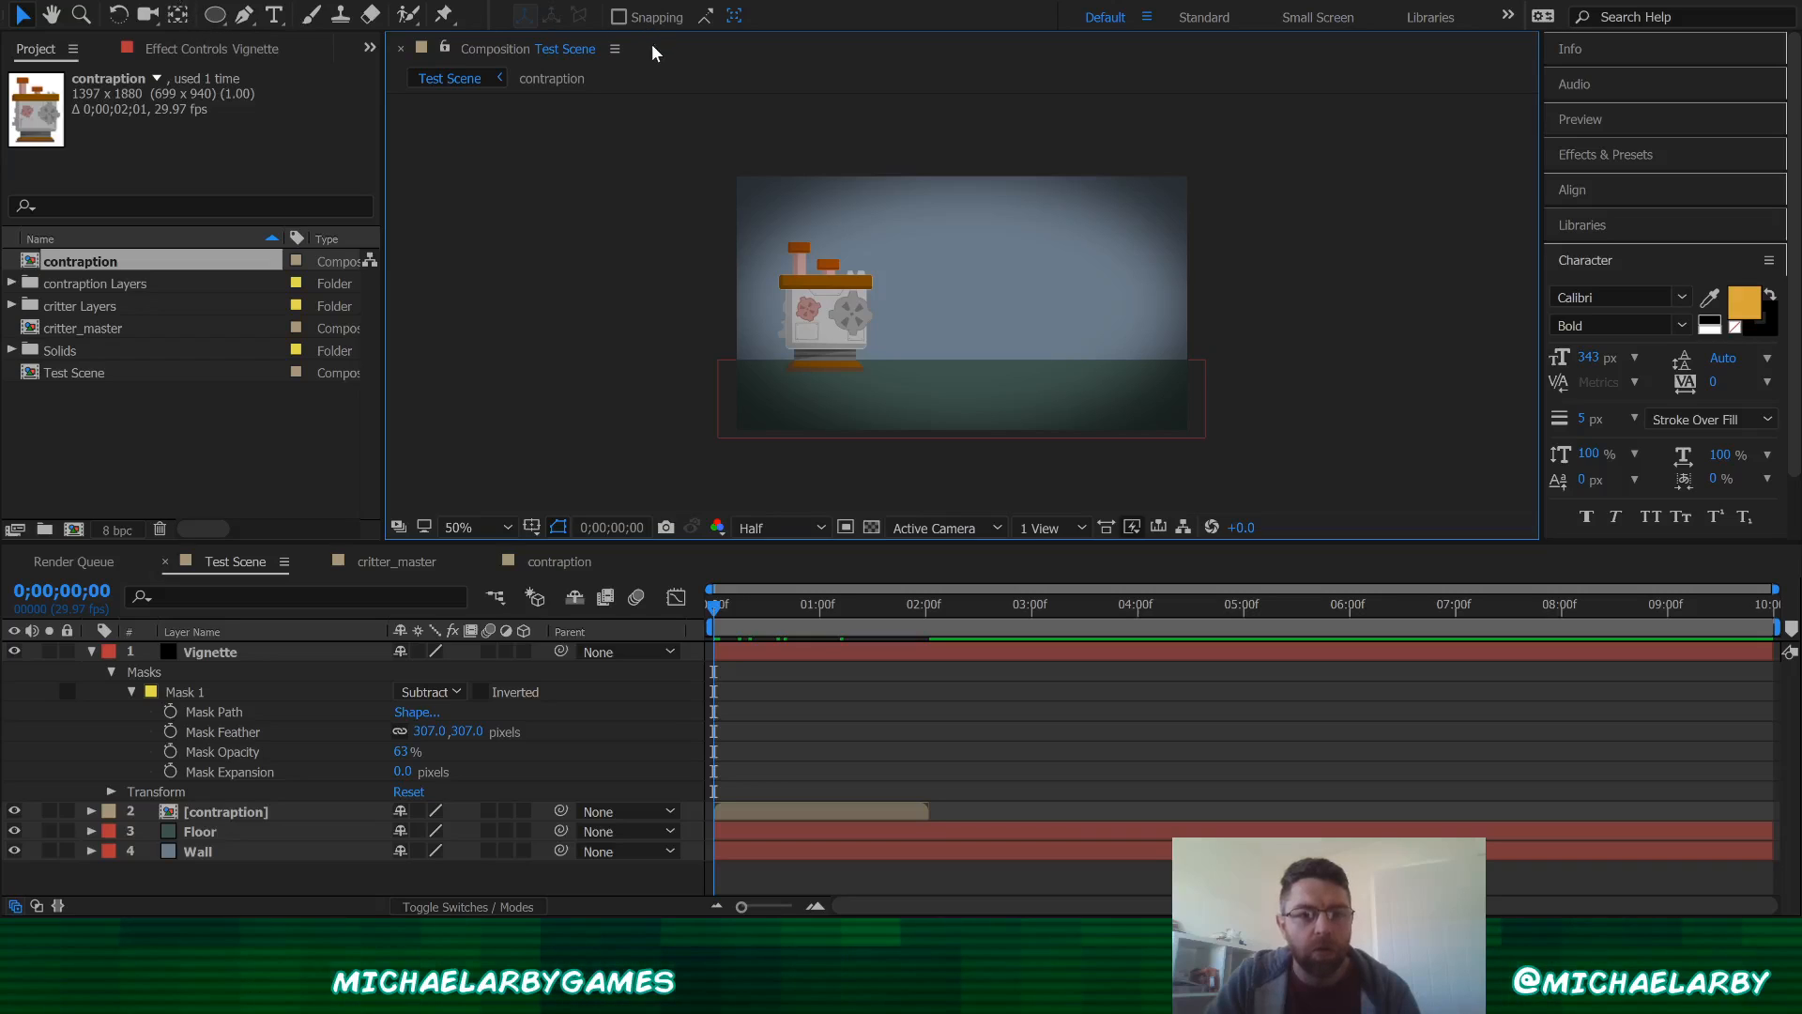
pyautogui.hotkey('ctrl', 'y')
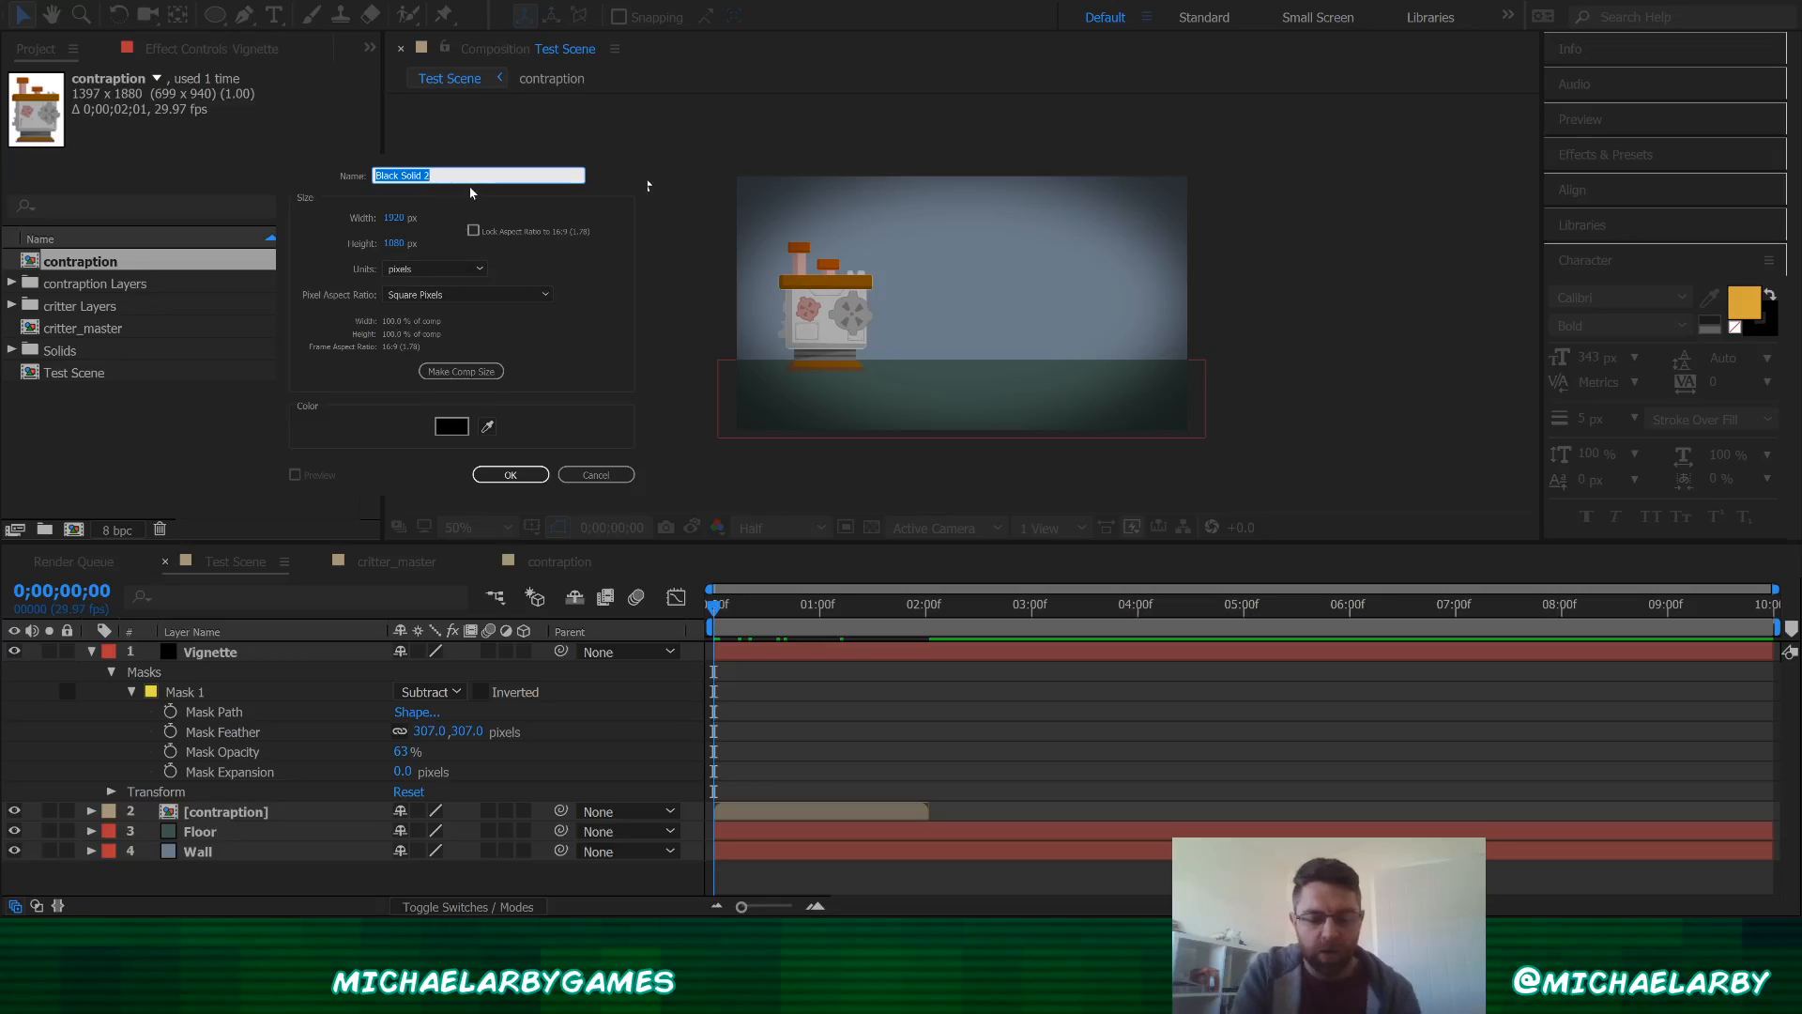
pyautogui.write('spot')
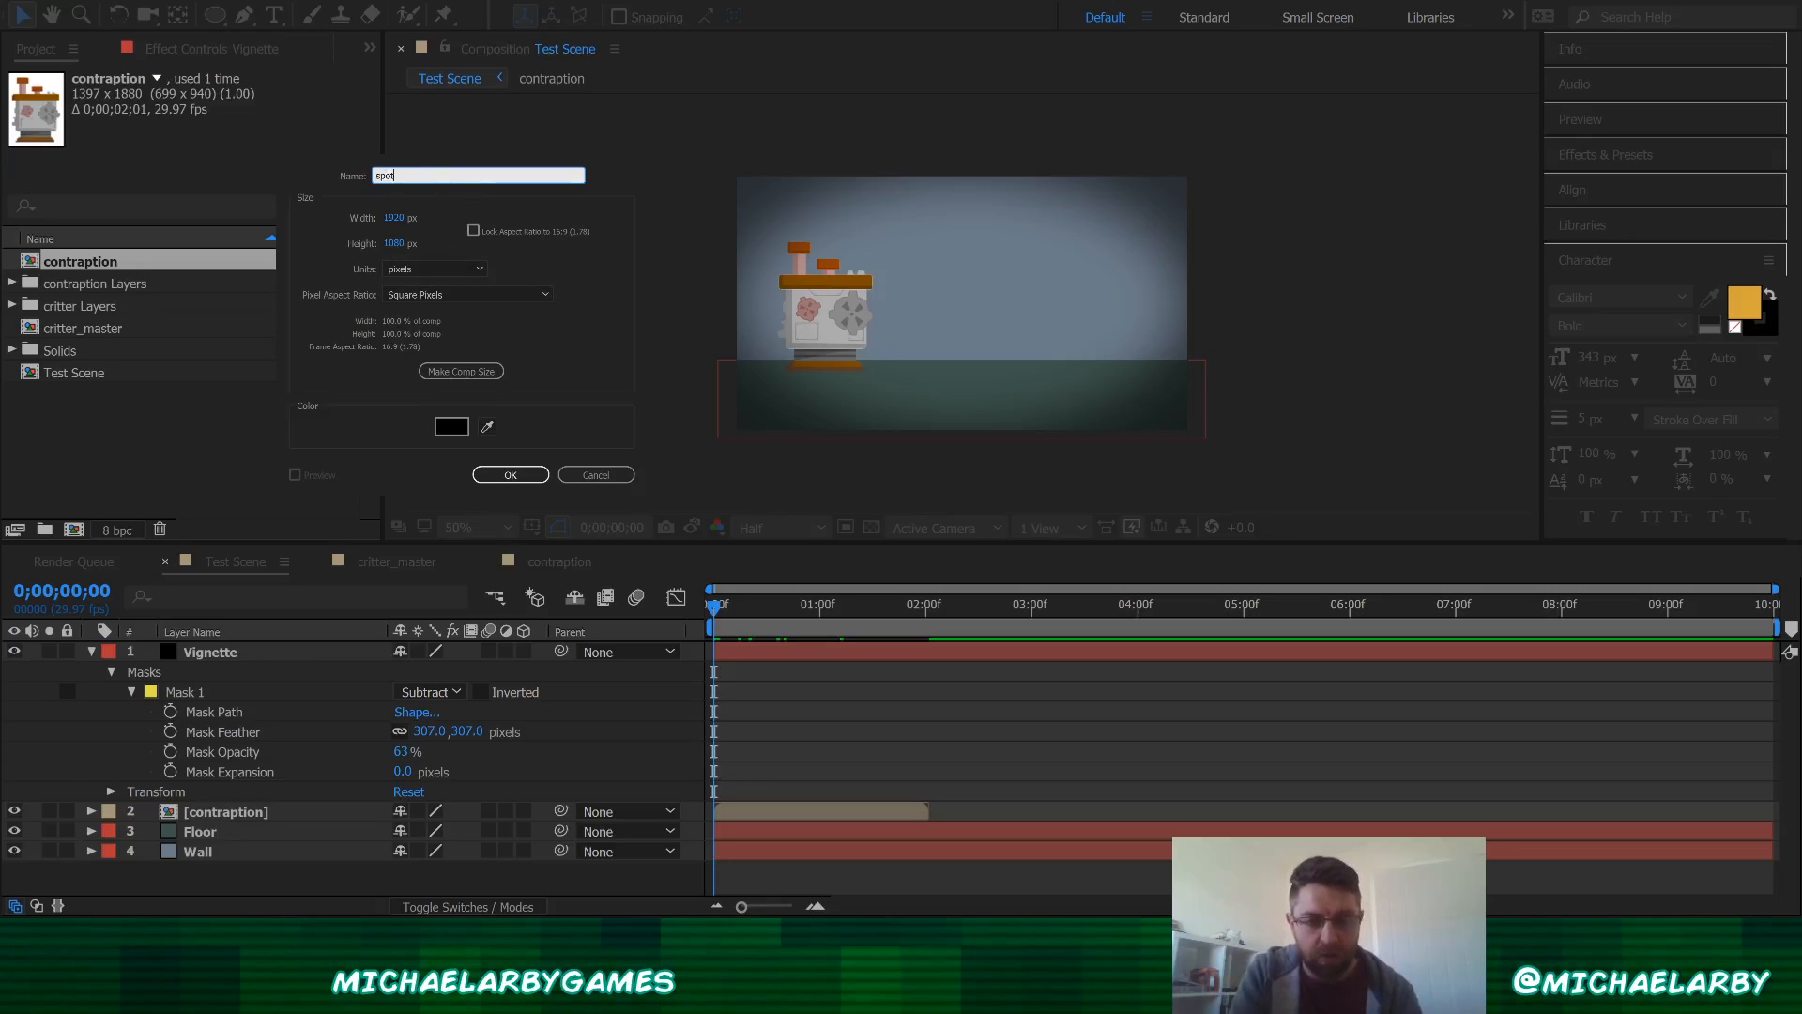
pyautogui.write('light')
pyautogui.press('Return')
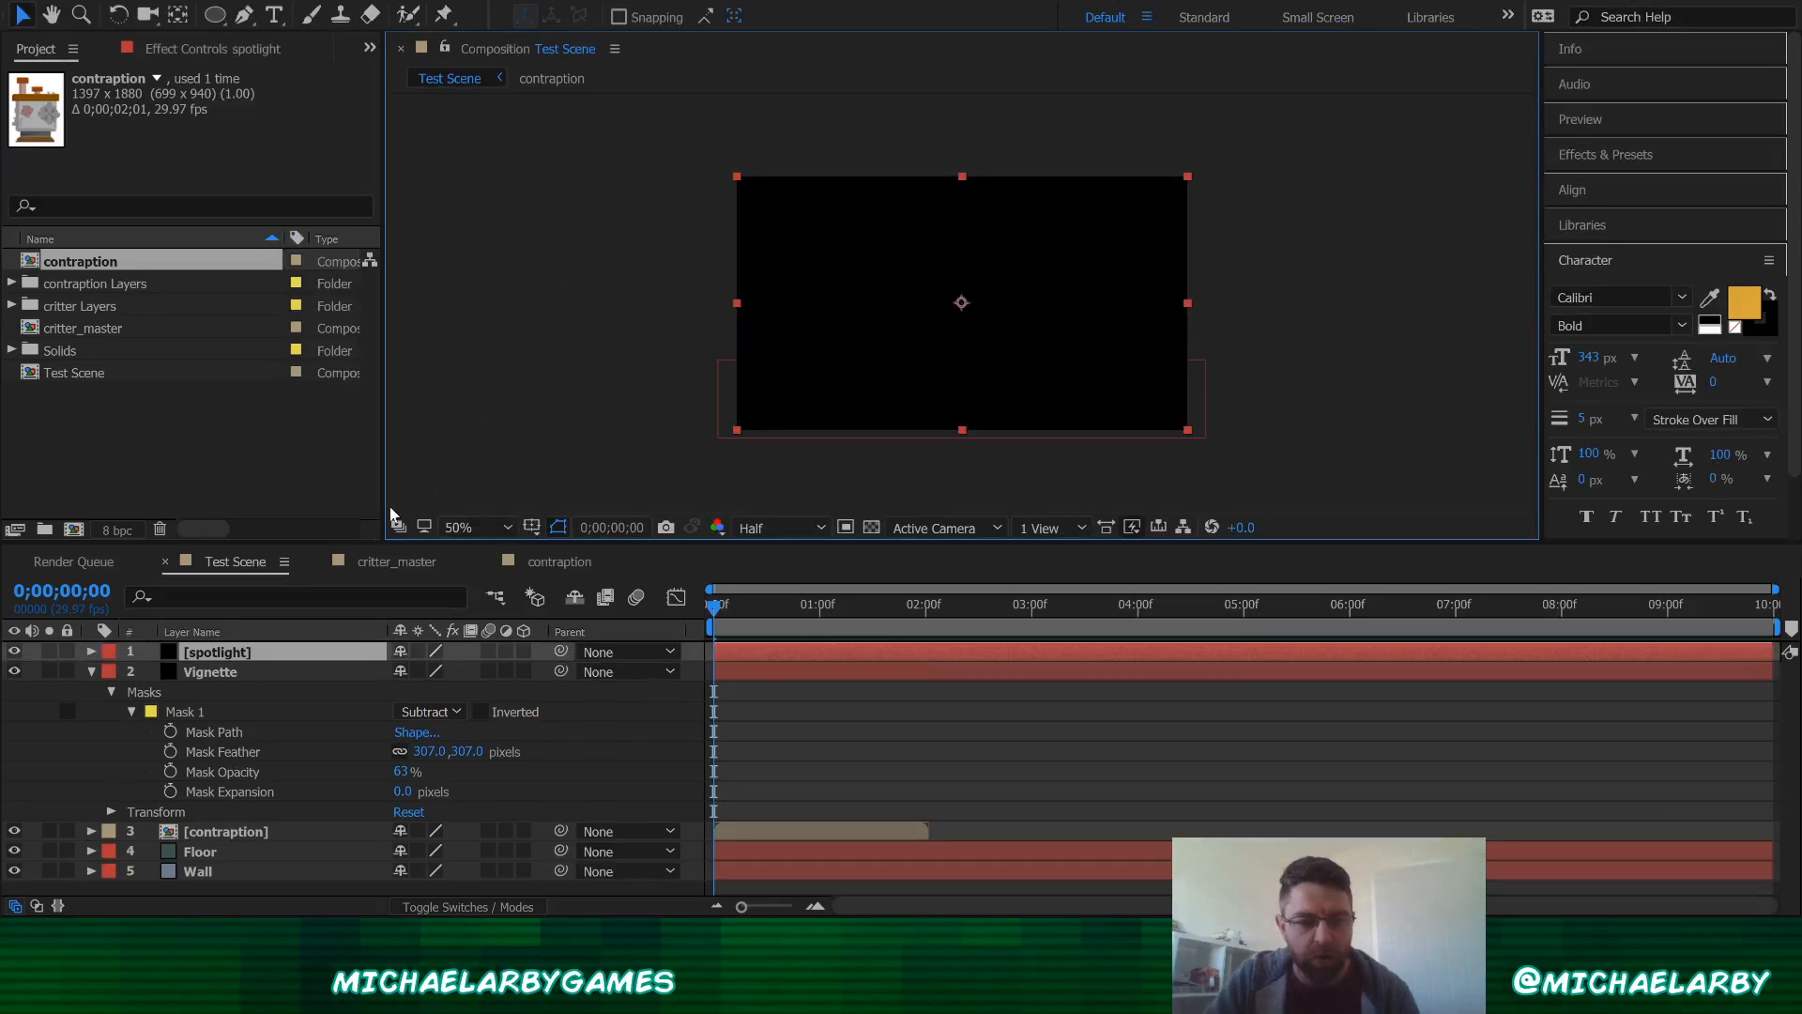
pyautogui.click(216, 656)
pyautogui.press('Delete')
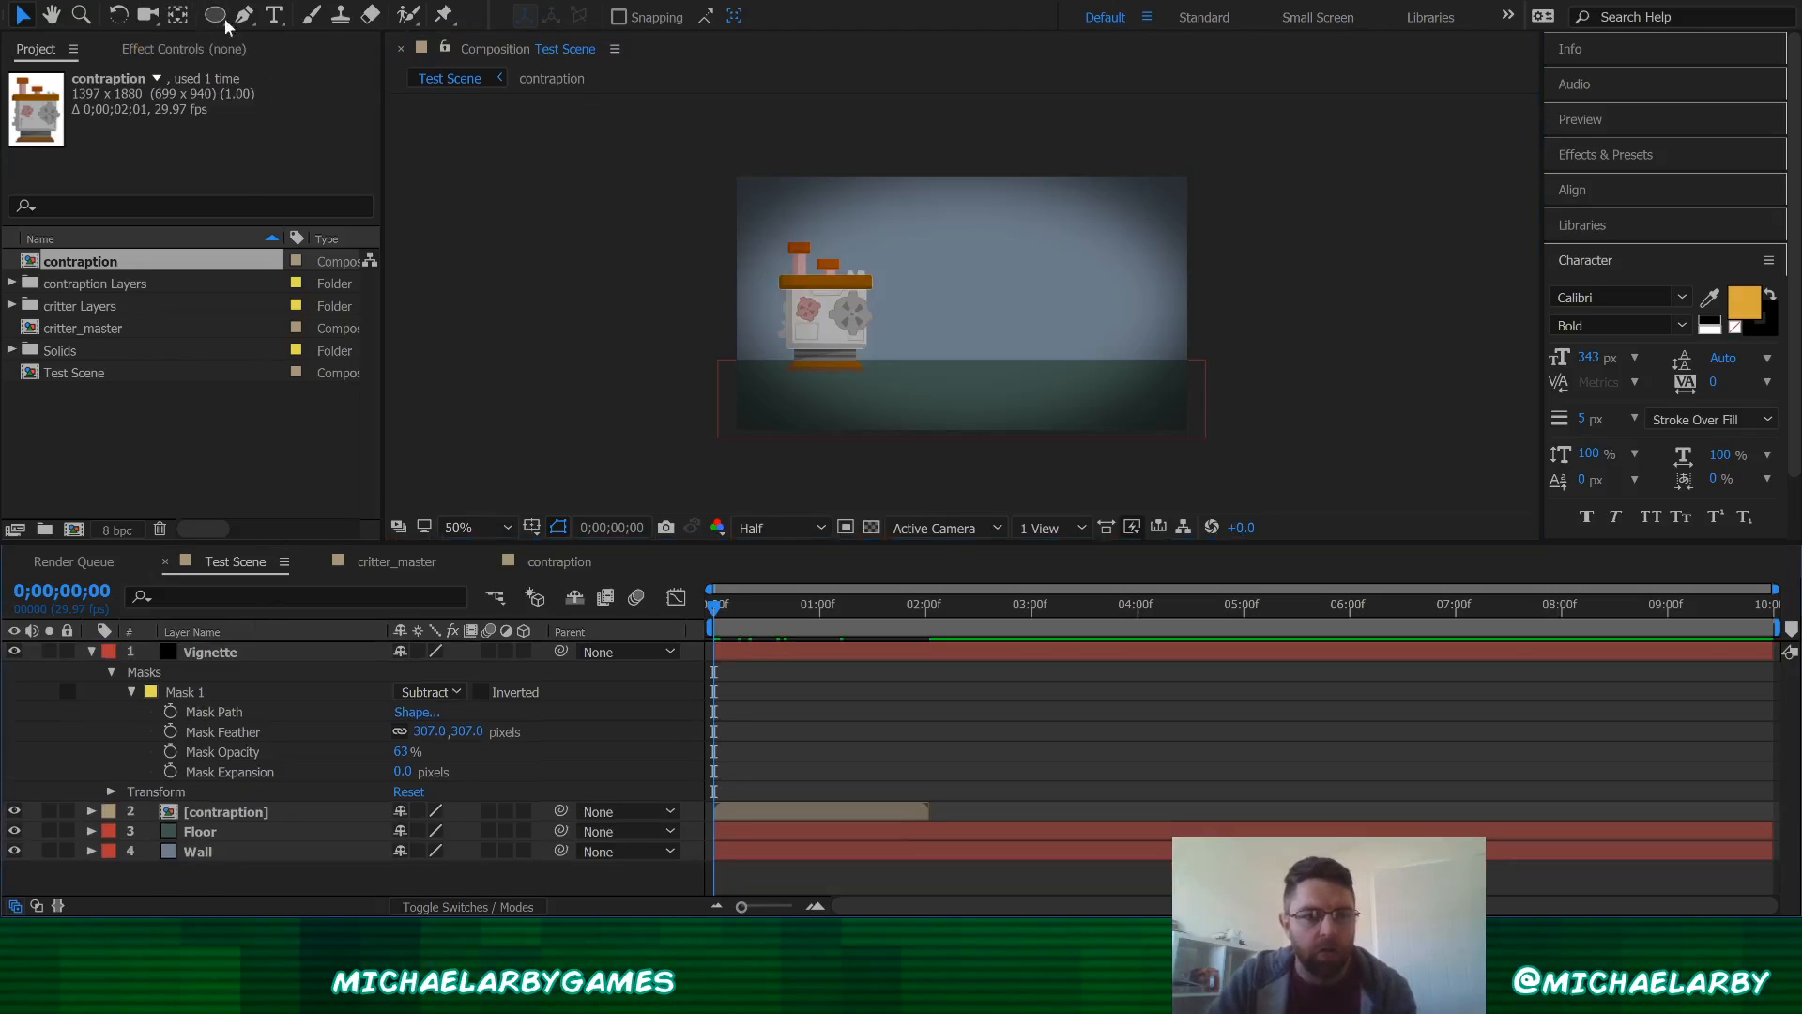
# Step: Create a new white solid layer named spotlight
pyautogui.hotkey('ctrl', 'y')
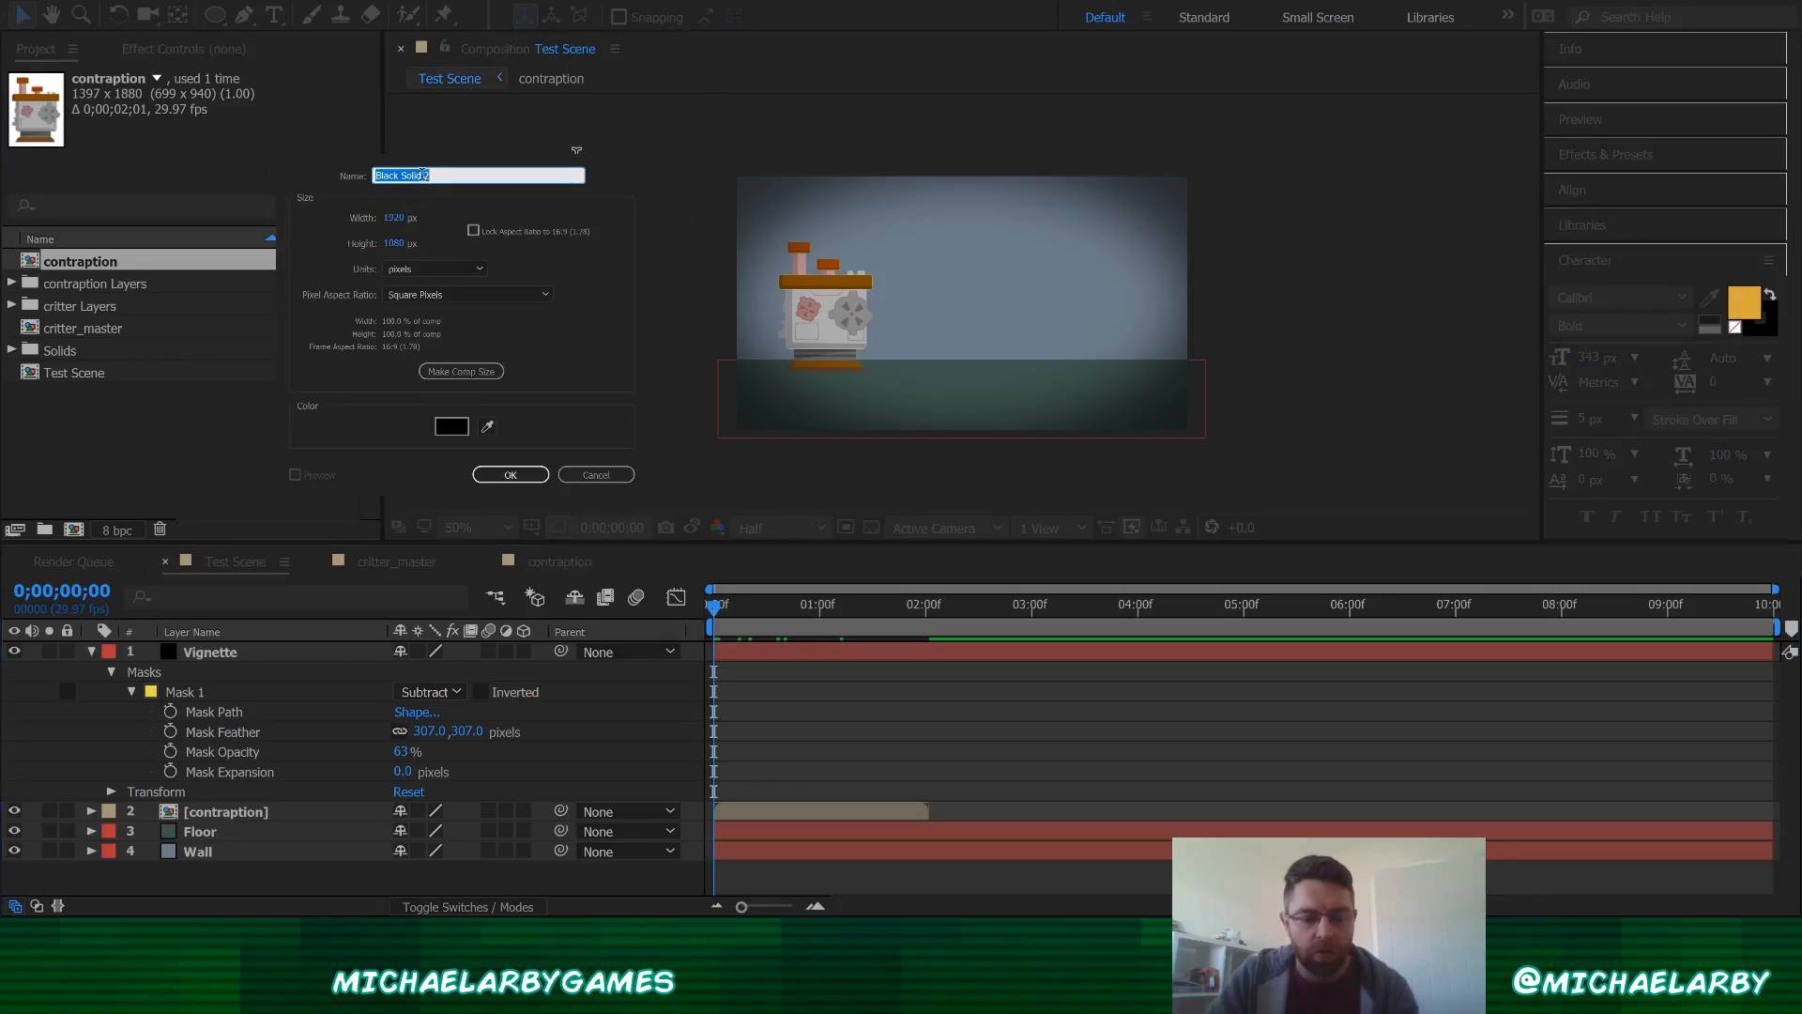
pyautogui.write('spotlight')
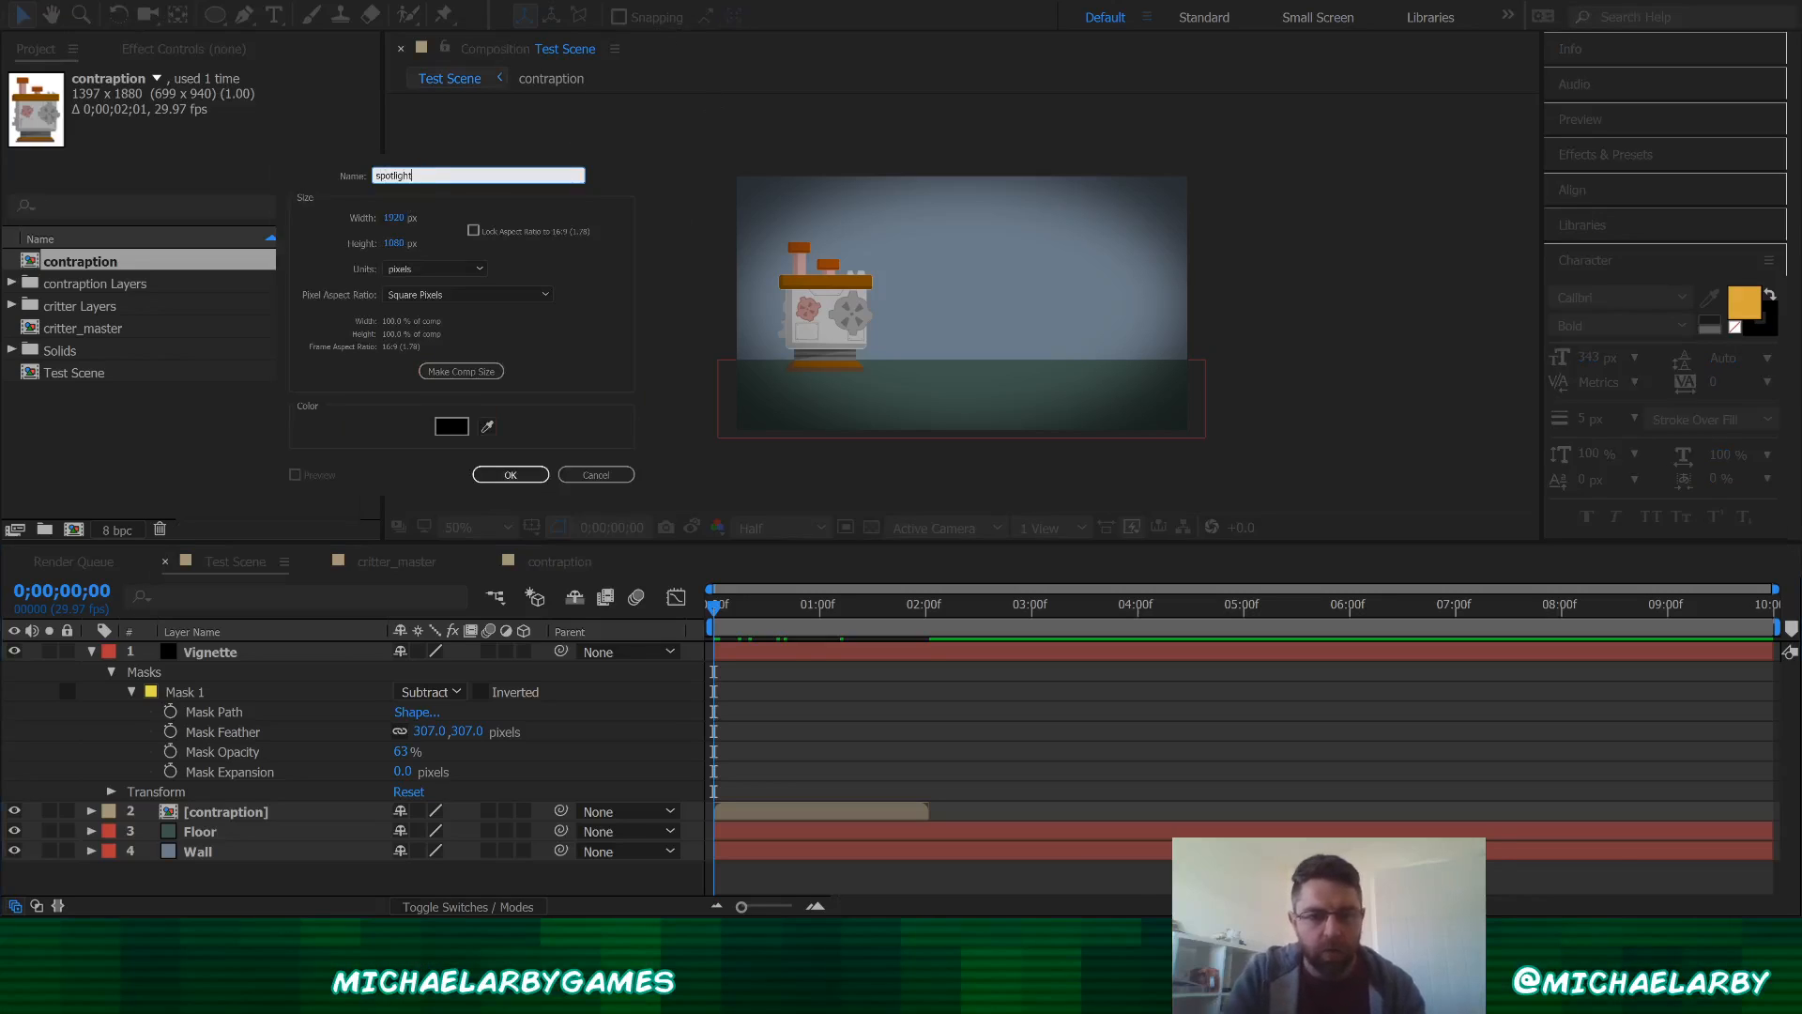
pyautogui.press('Return')
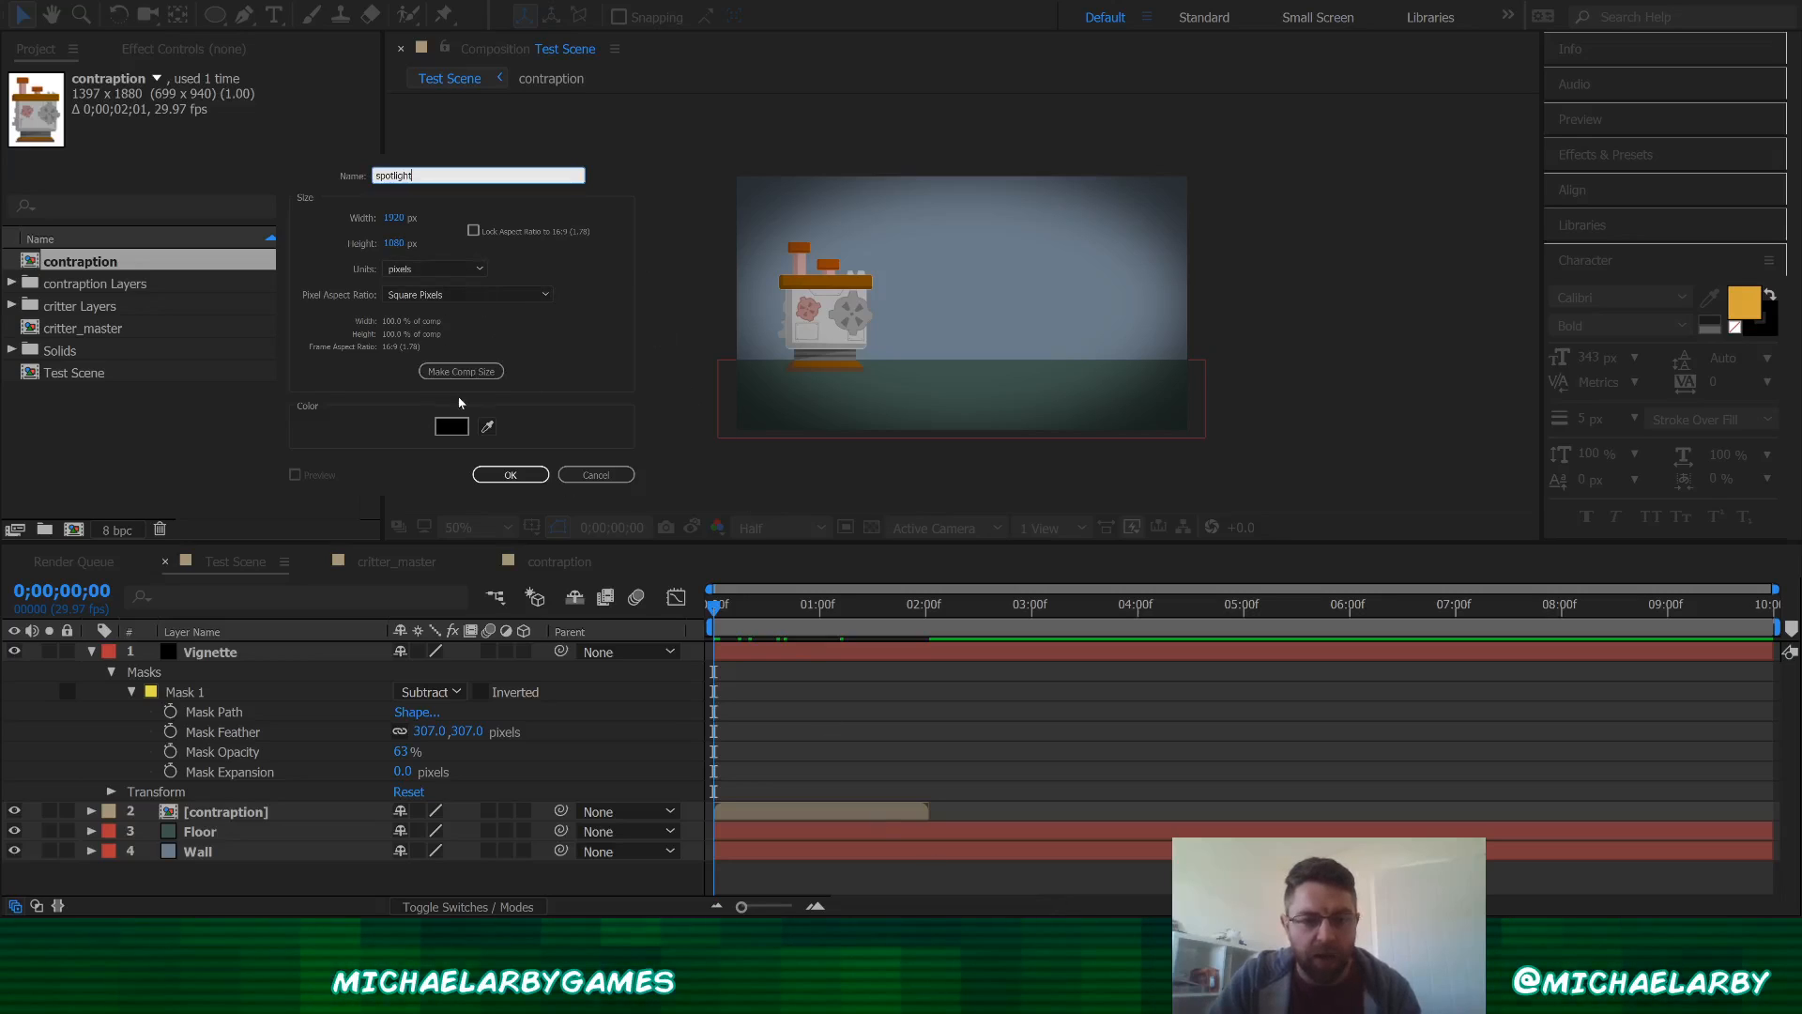
pyautogui.press('Return')
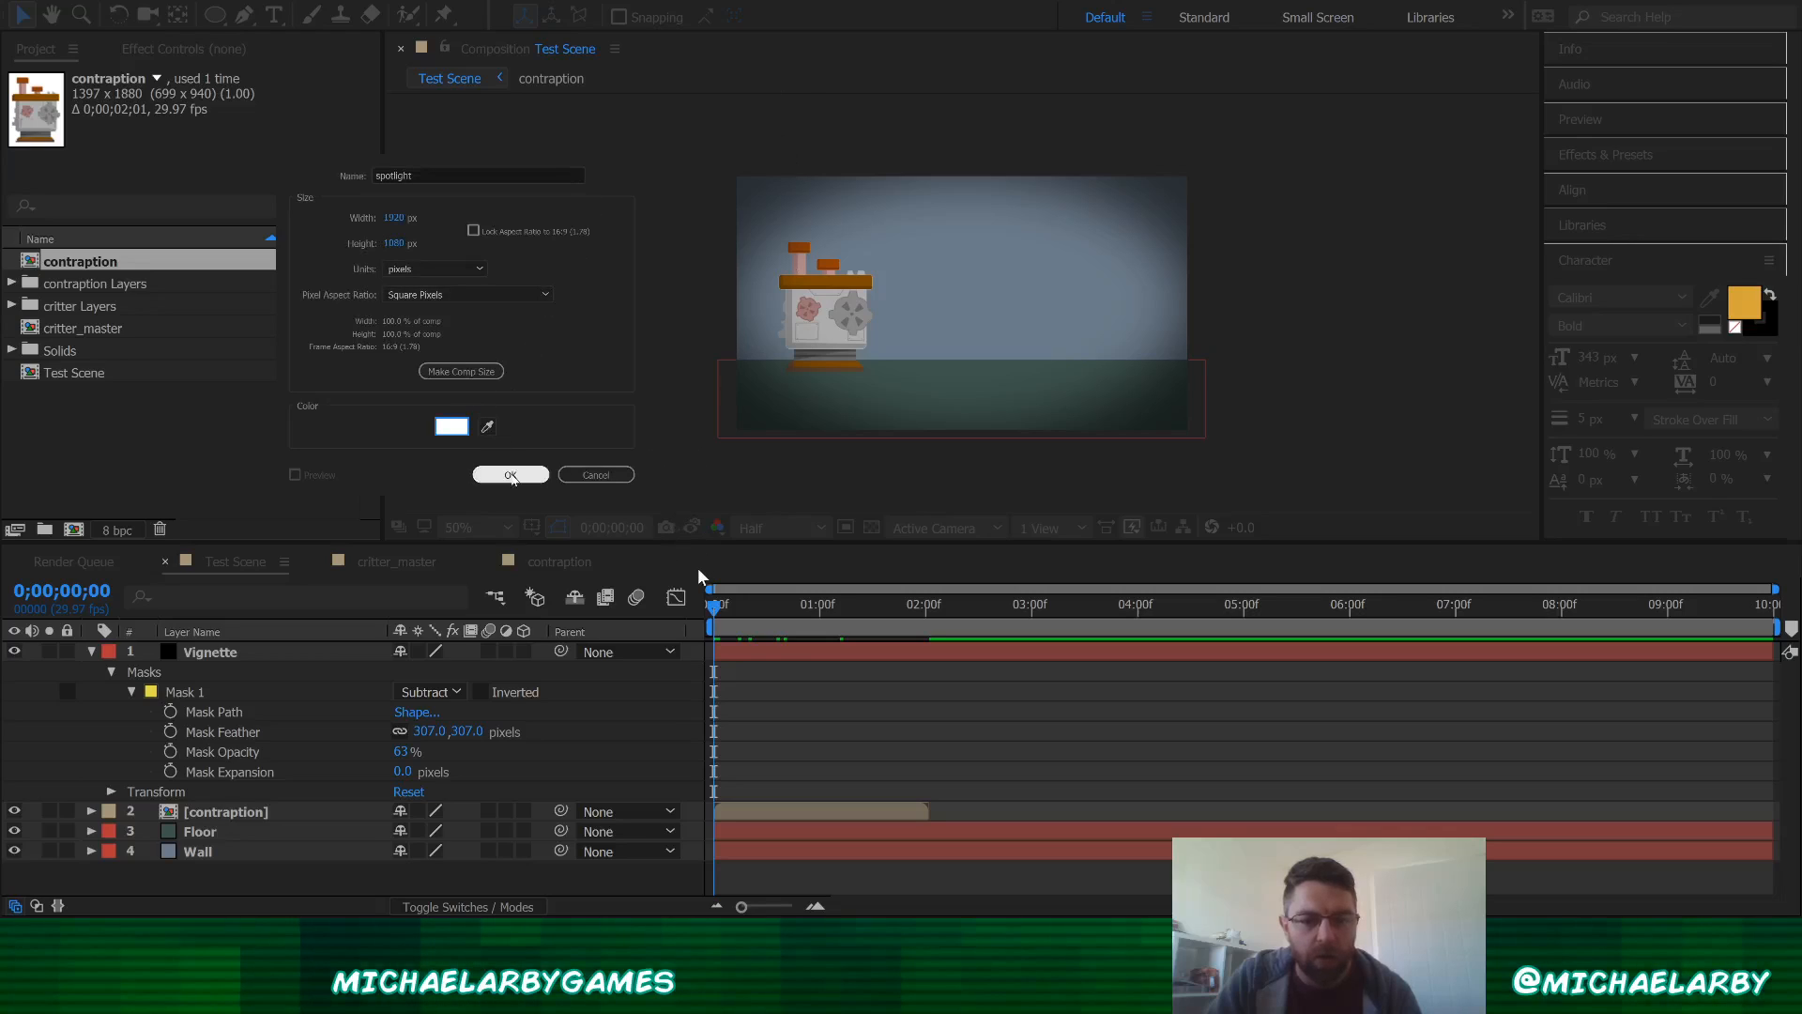
pyautogui.click(510, 474)
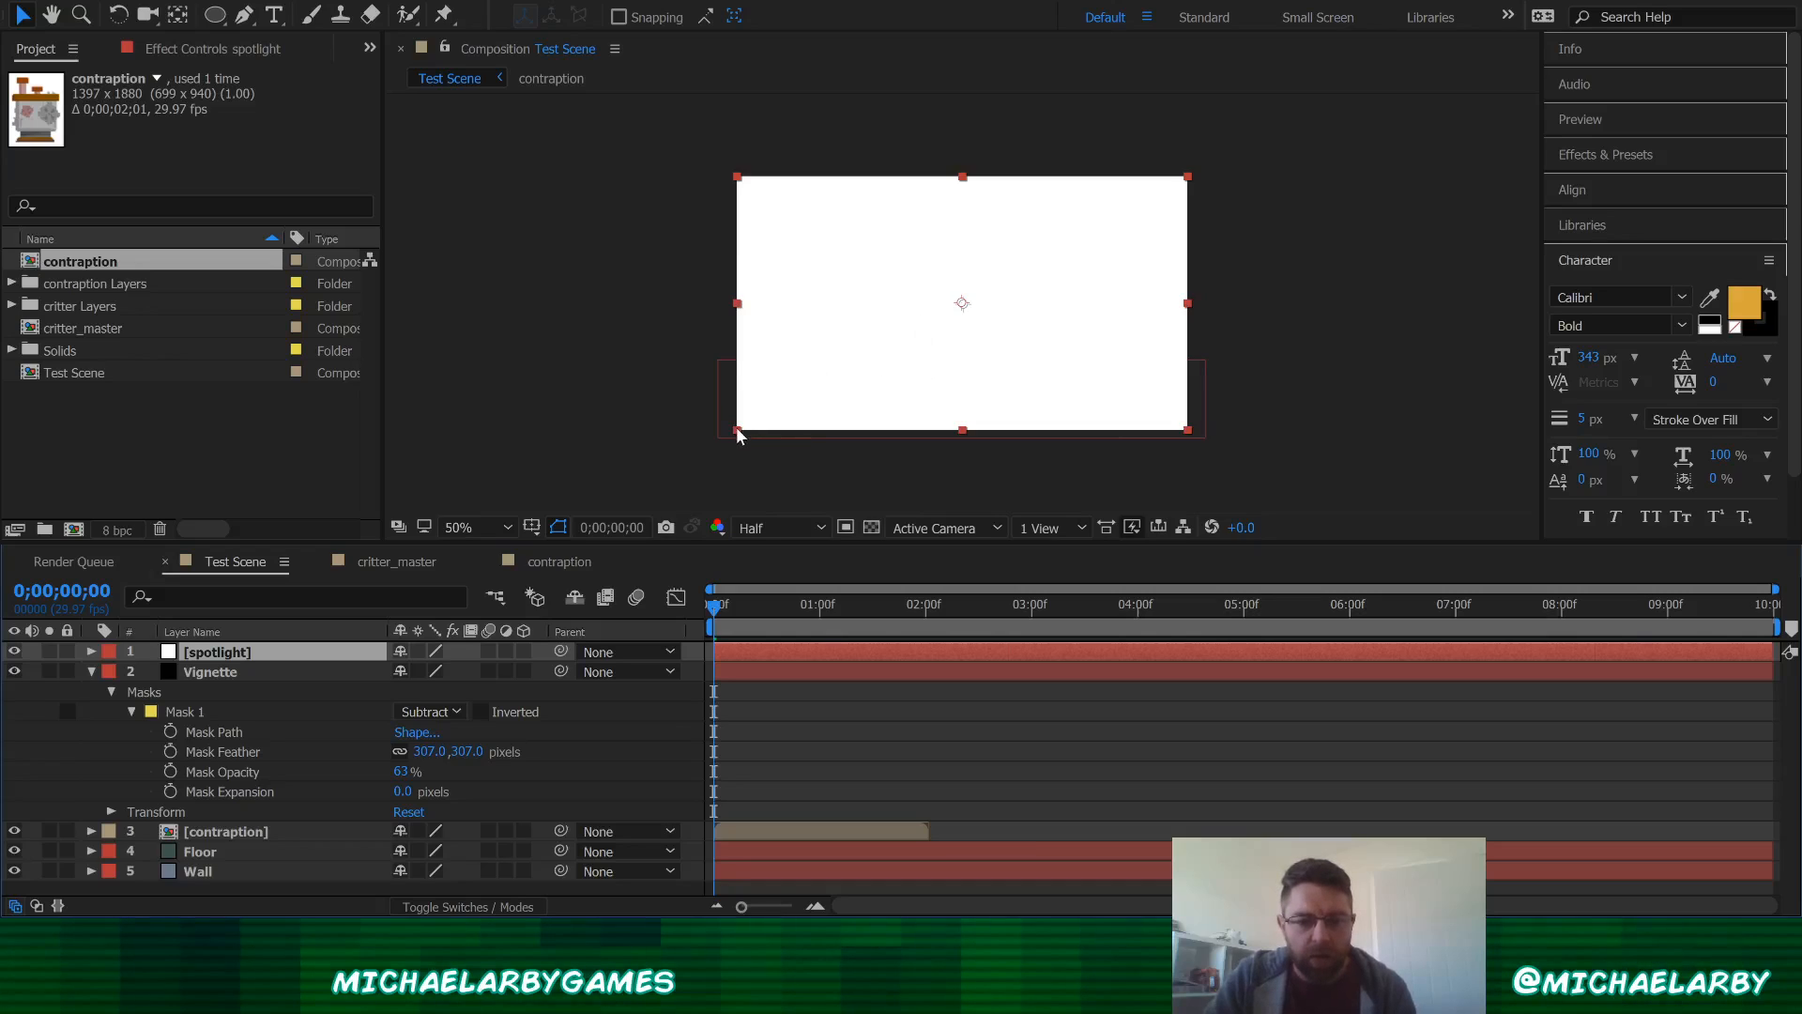
# Step: Scale the spotlight solid down into a thin horizontal bar near the top of the scene
pyautogui.moveTo(738, 434); pyautogui.dragTo(864, 230)
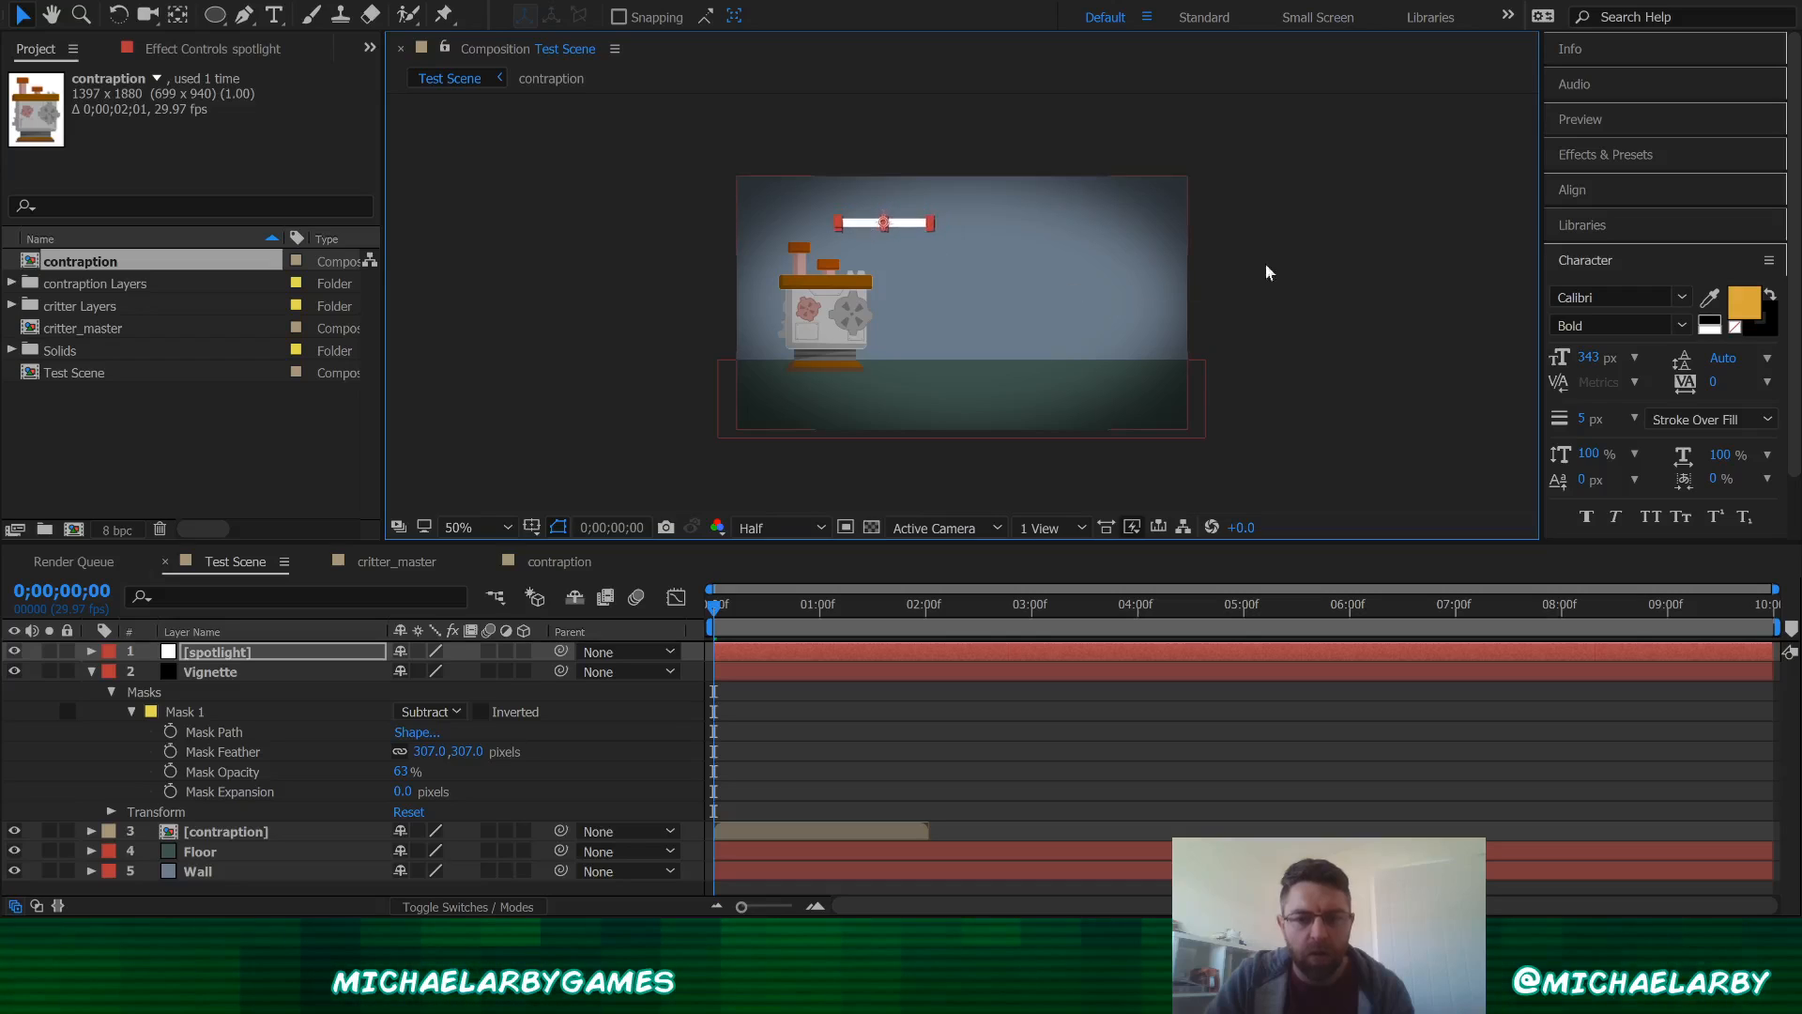
pyautogui.click(1305, 266)
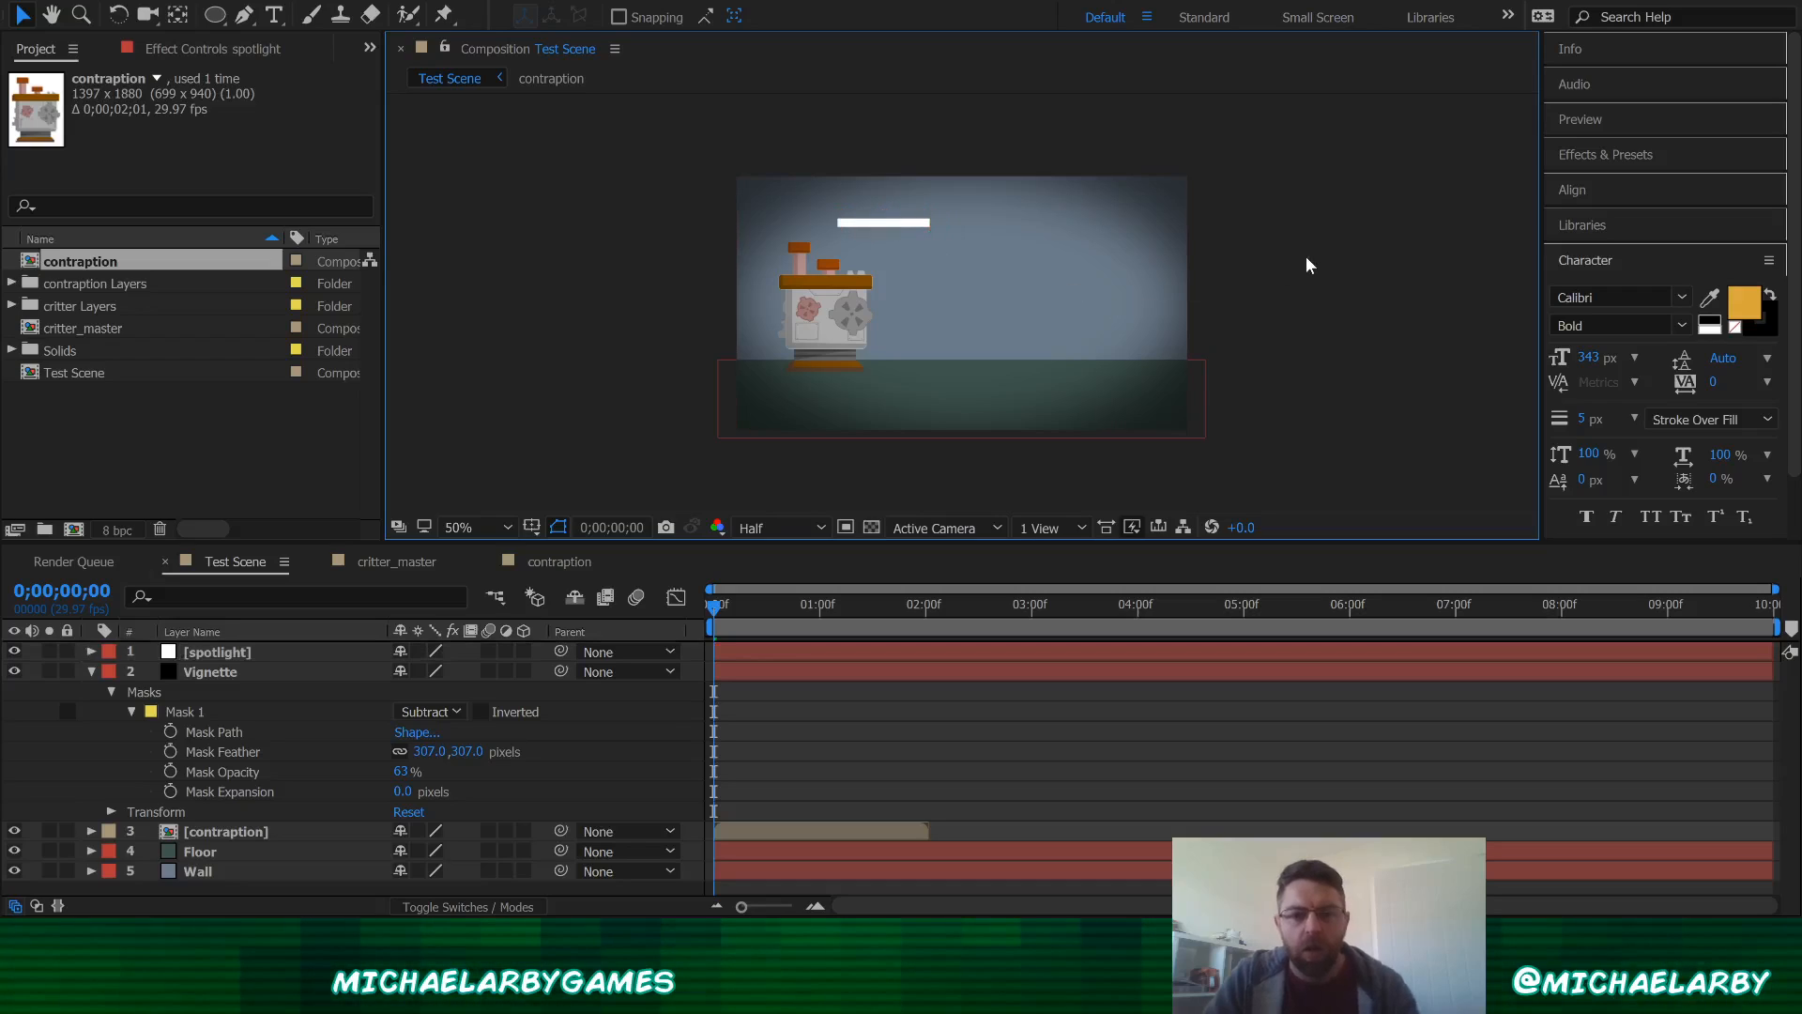
pyautogui.click(883, 224)
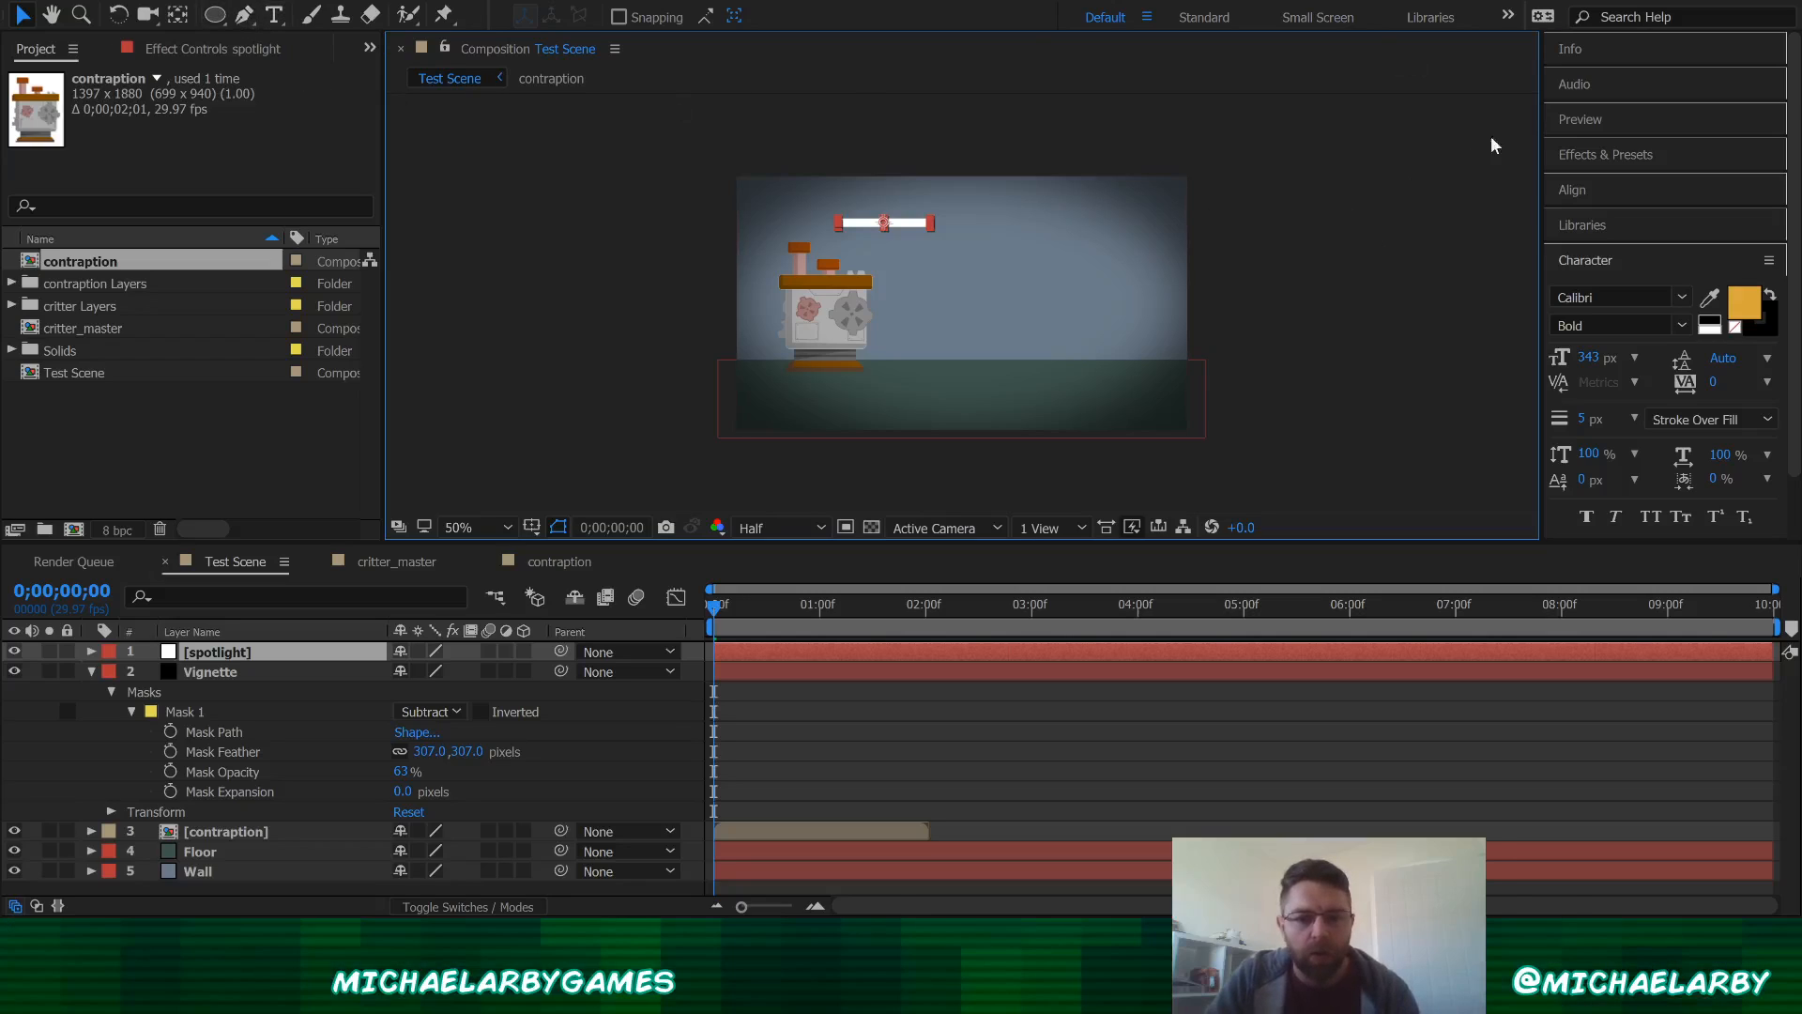
# Step: Search the effects for glow and apply the Glow effect to the spotlight layer
pyautogui.click(1606, 154)
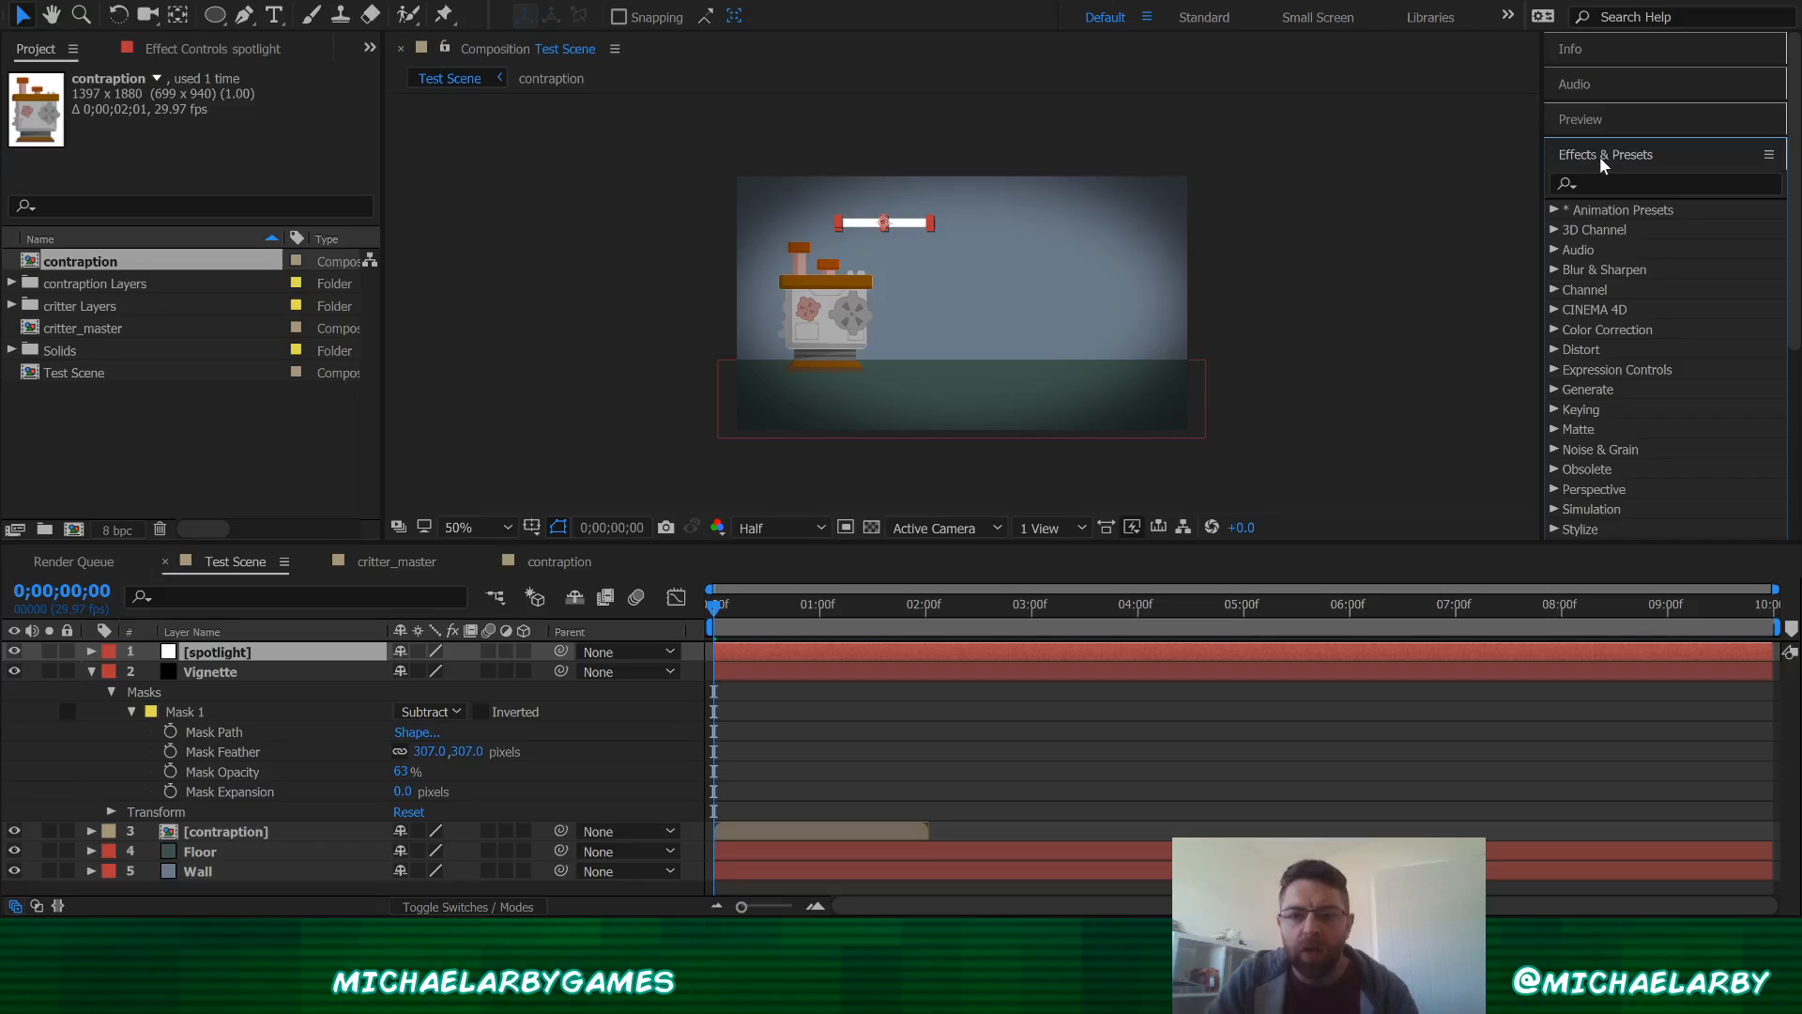
pyautogui.click(1596, 183)
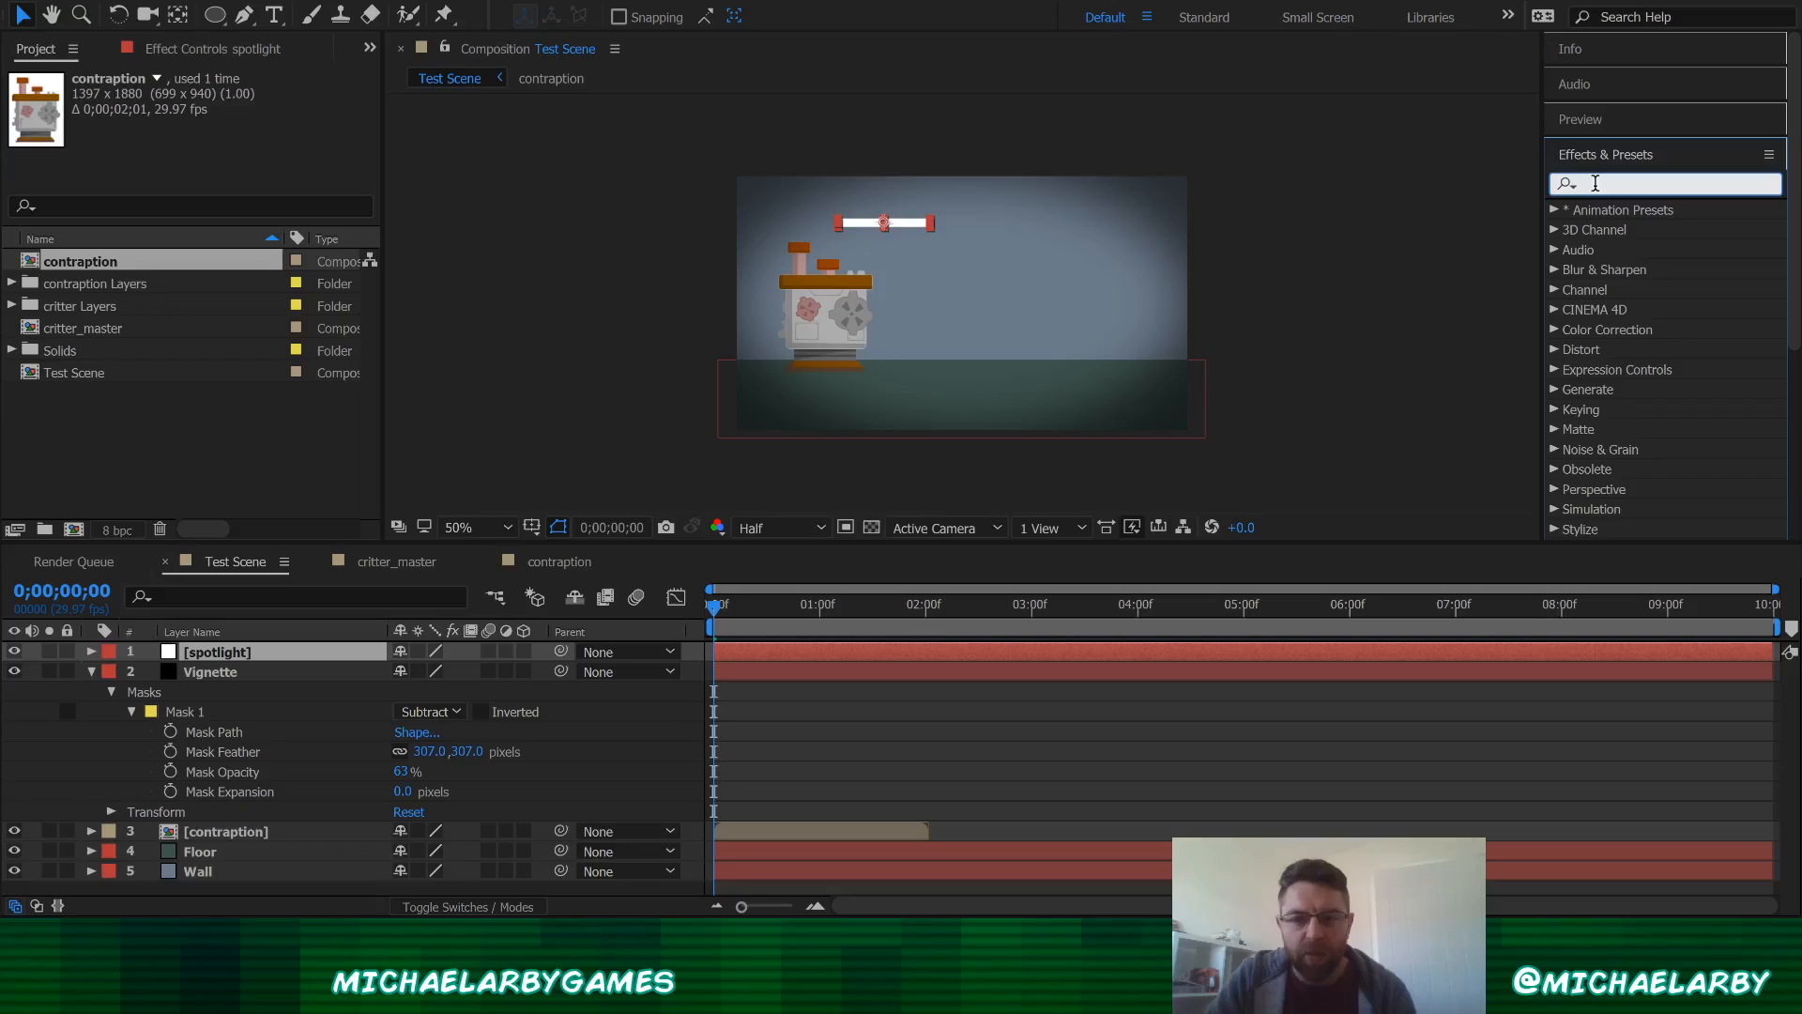
pyautogui.write('glow')
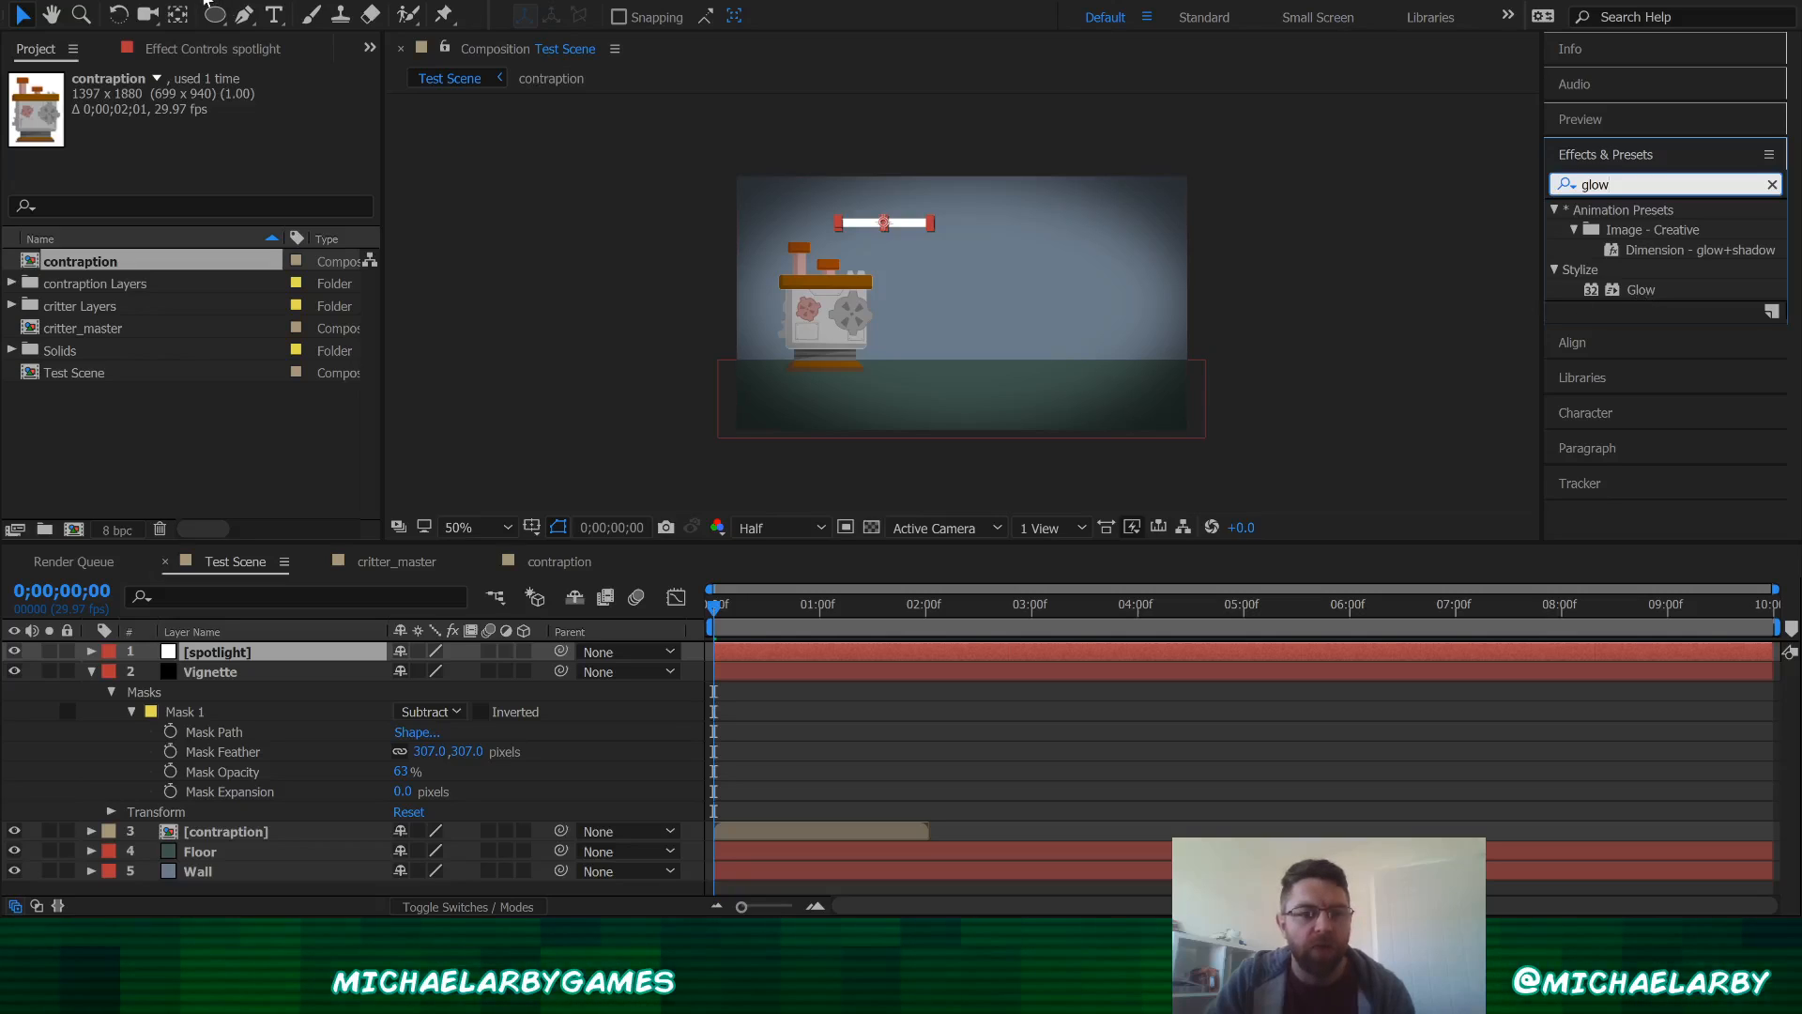
pyautogui.click(1058, 70)
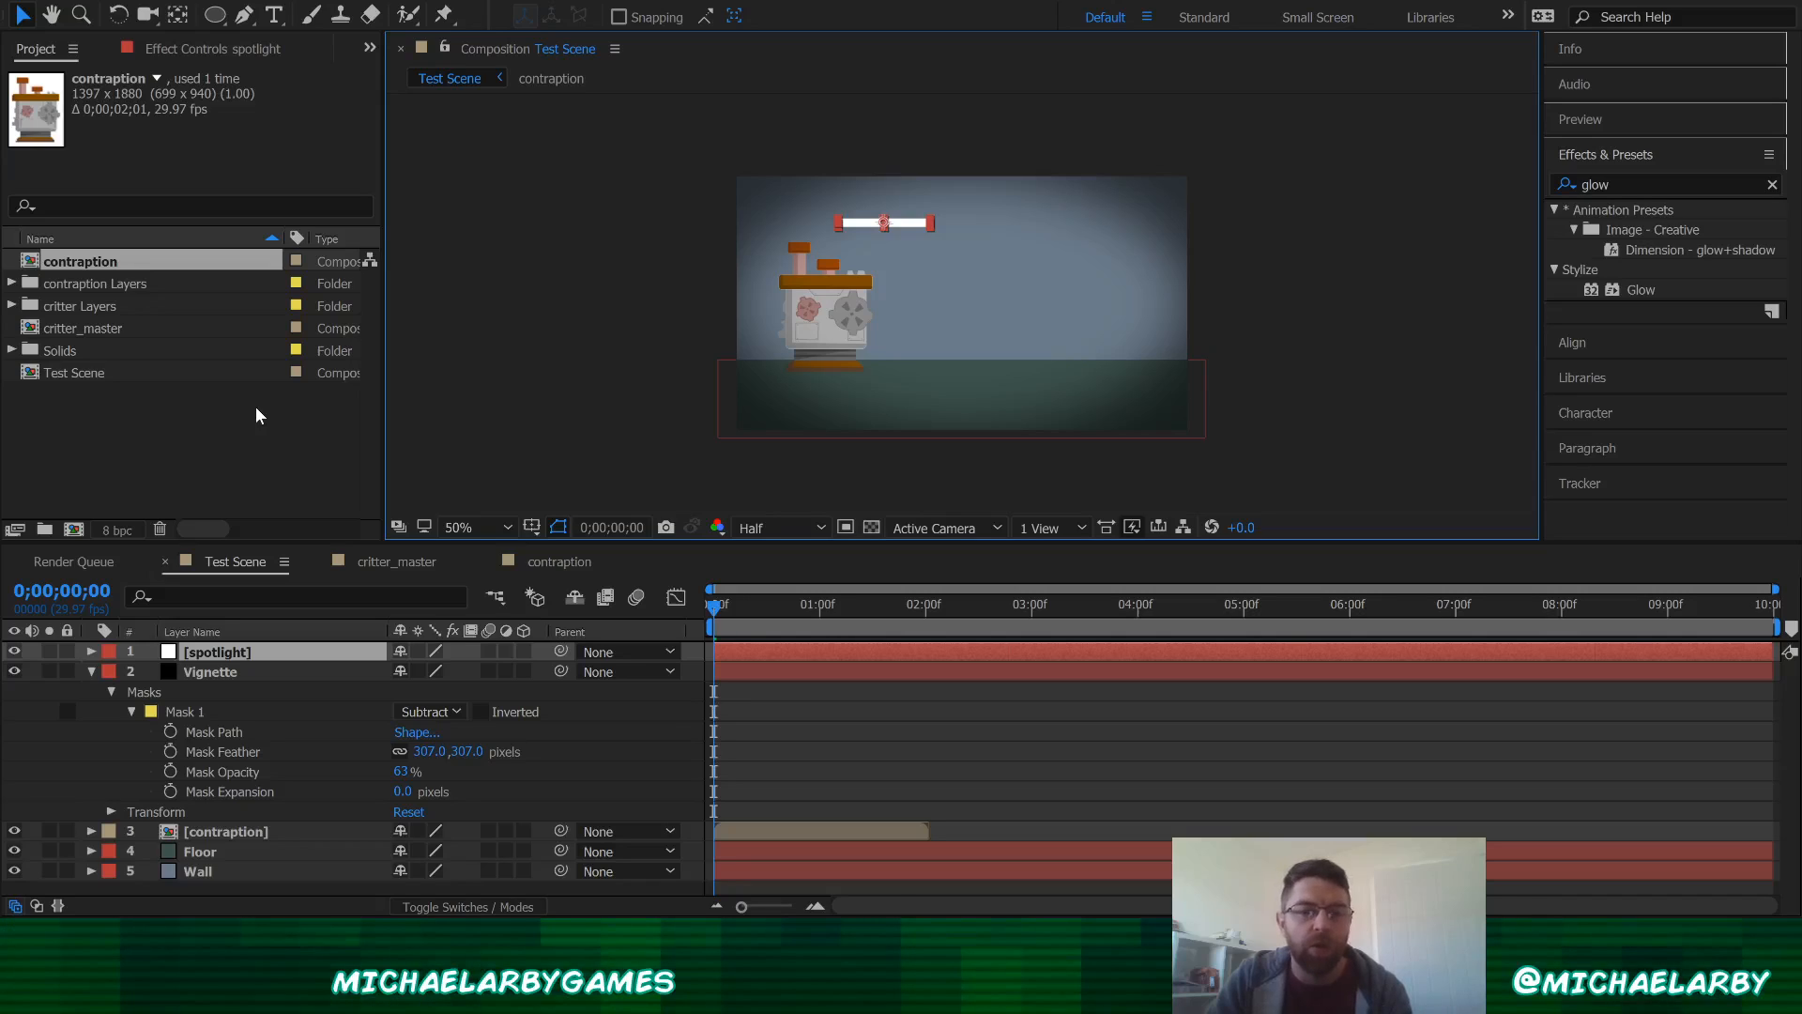
pyautogui.click(1648, 183)
pyautogui.click(1644, 183)
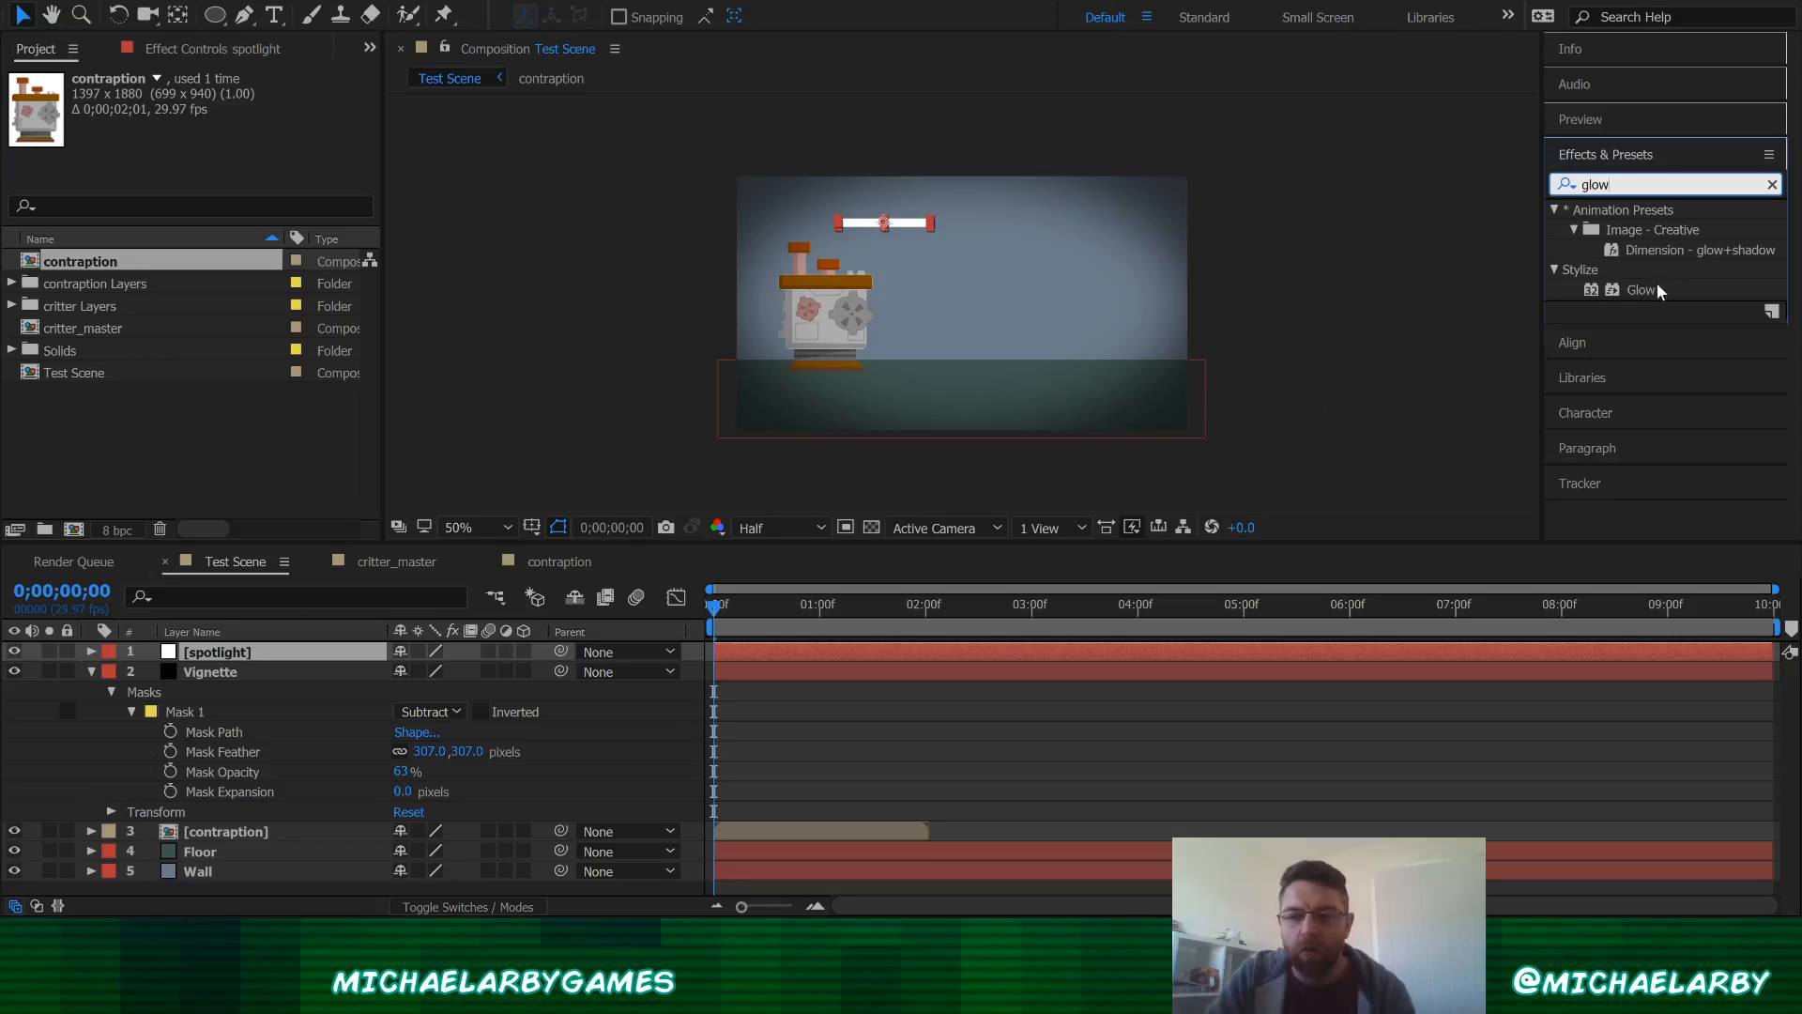
pyautogui.moveTo(1611, 297); pyautogui.dragTo(232, 659)
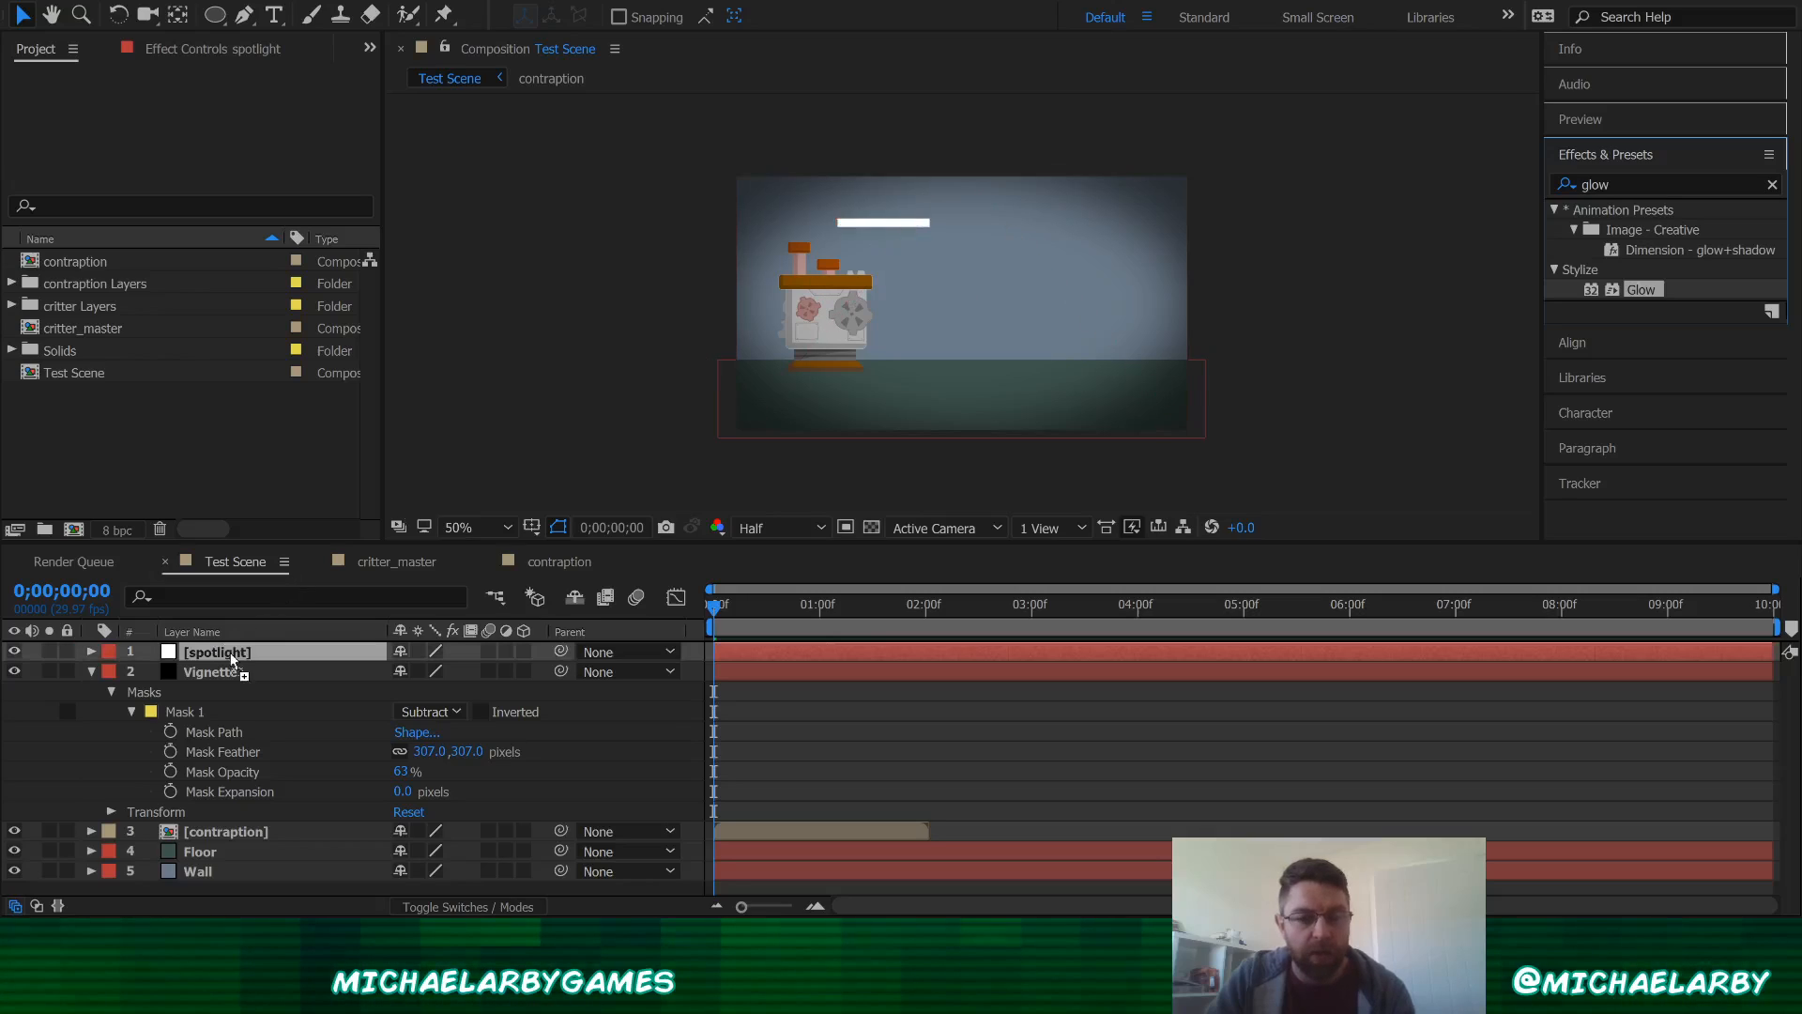
pyautogui.moveTo(232, 660); pyautogui.dragTo(232, 657)
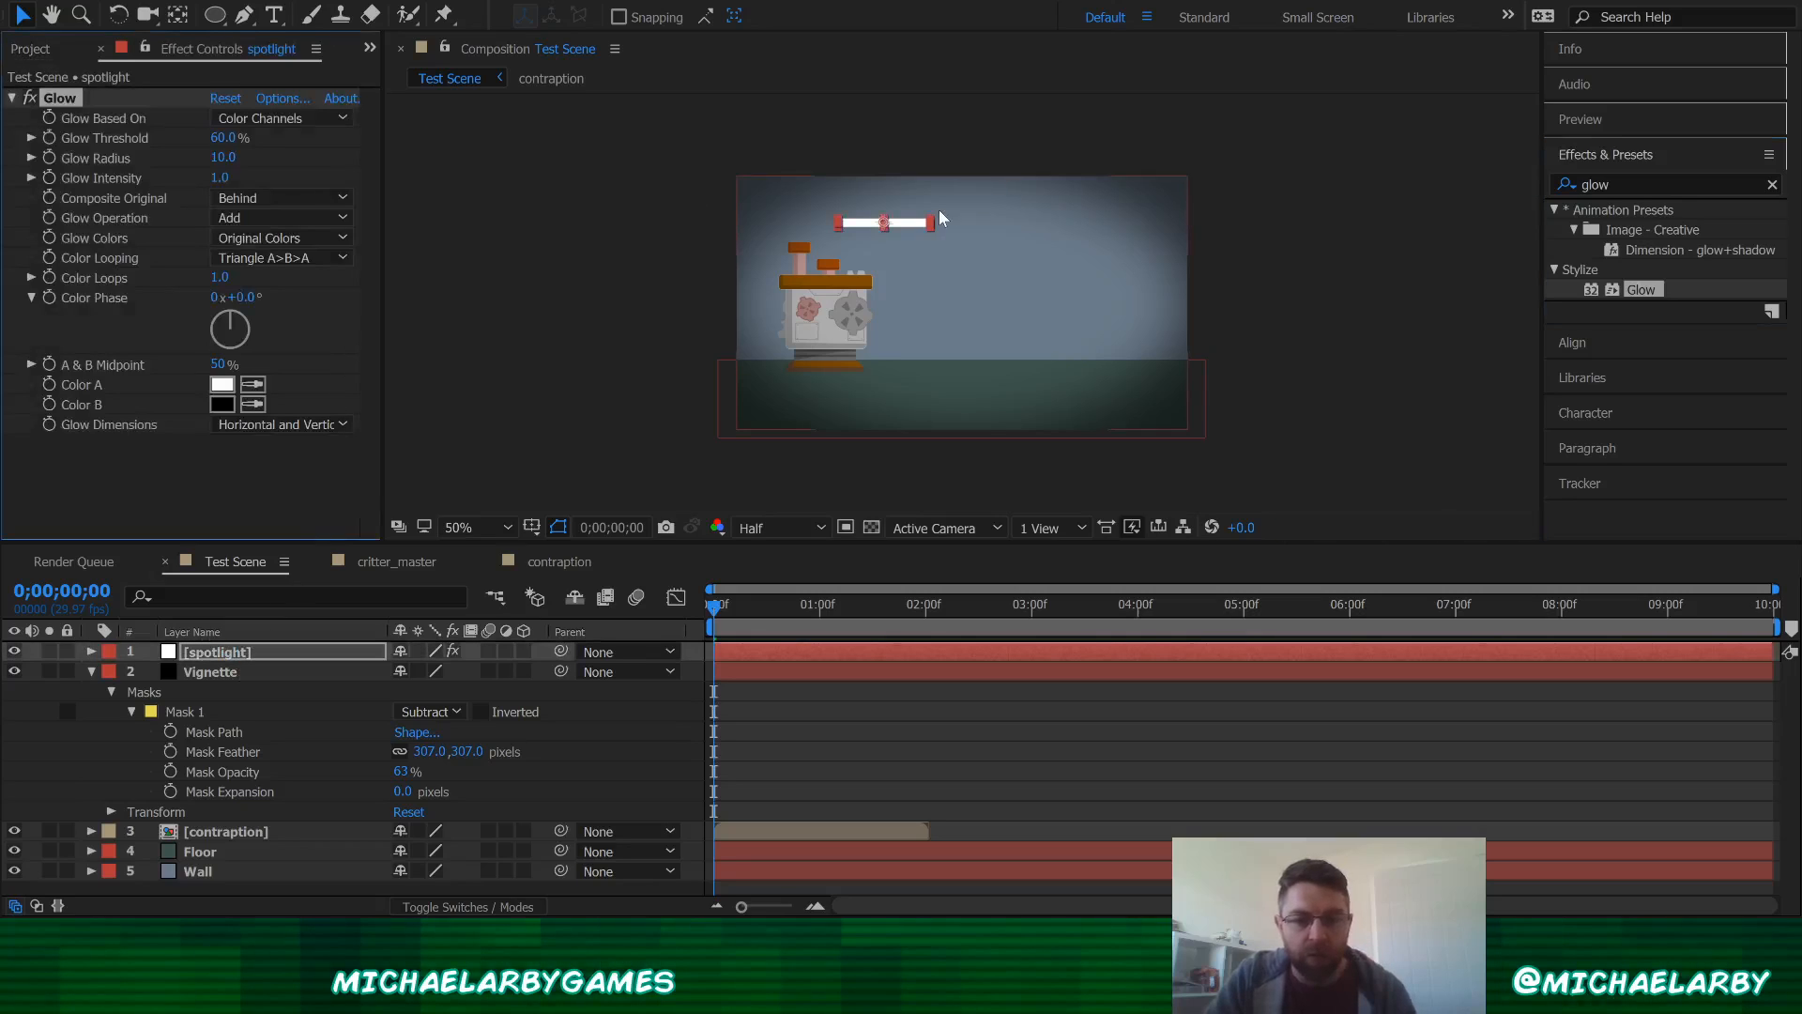
# Step: Set the spotlight's Glow radius to 532, intensity to 2.1 and threshold to 100%
pyautogui.scroll(1, 933, 218)
pyautogui.moveTo(937, 266); pyautogui.dragTo(1030, 401)
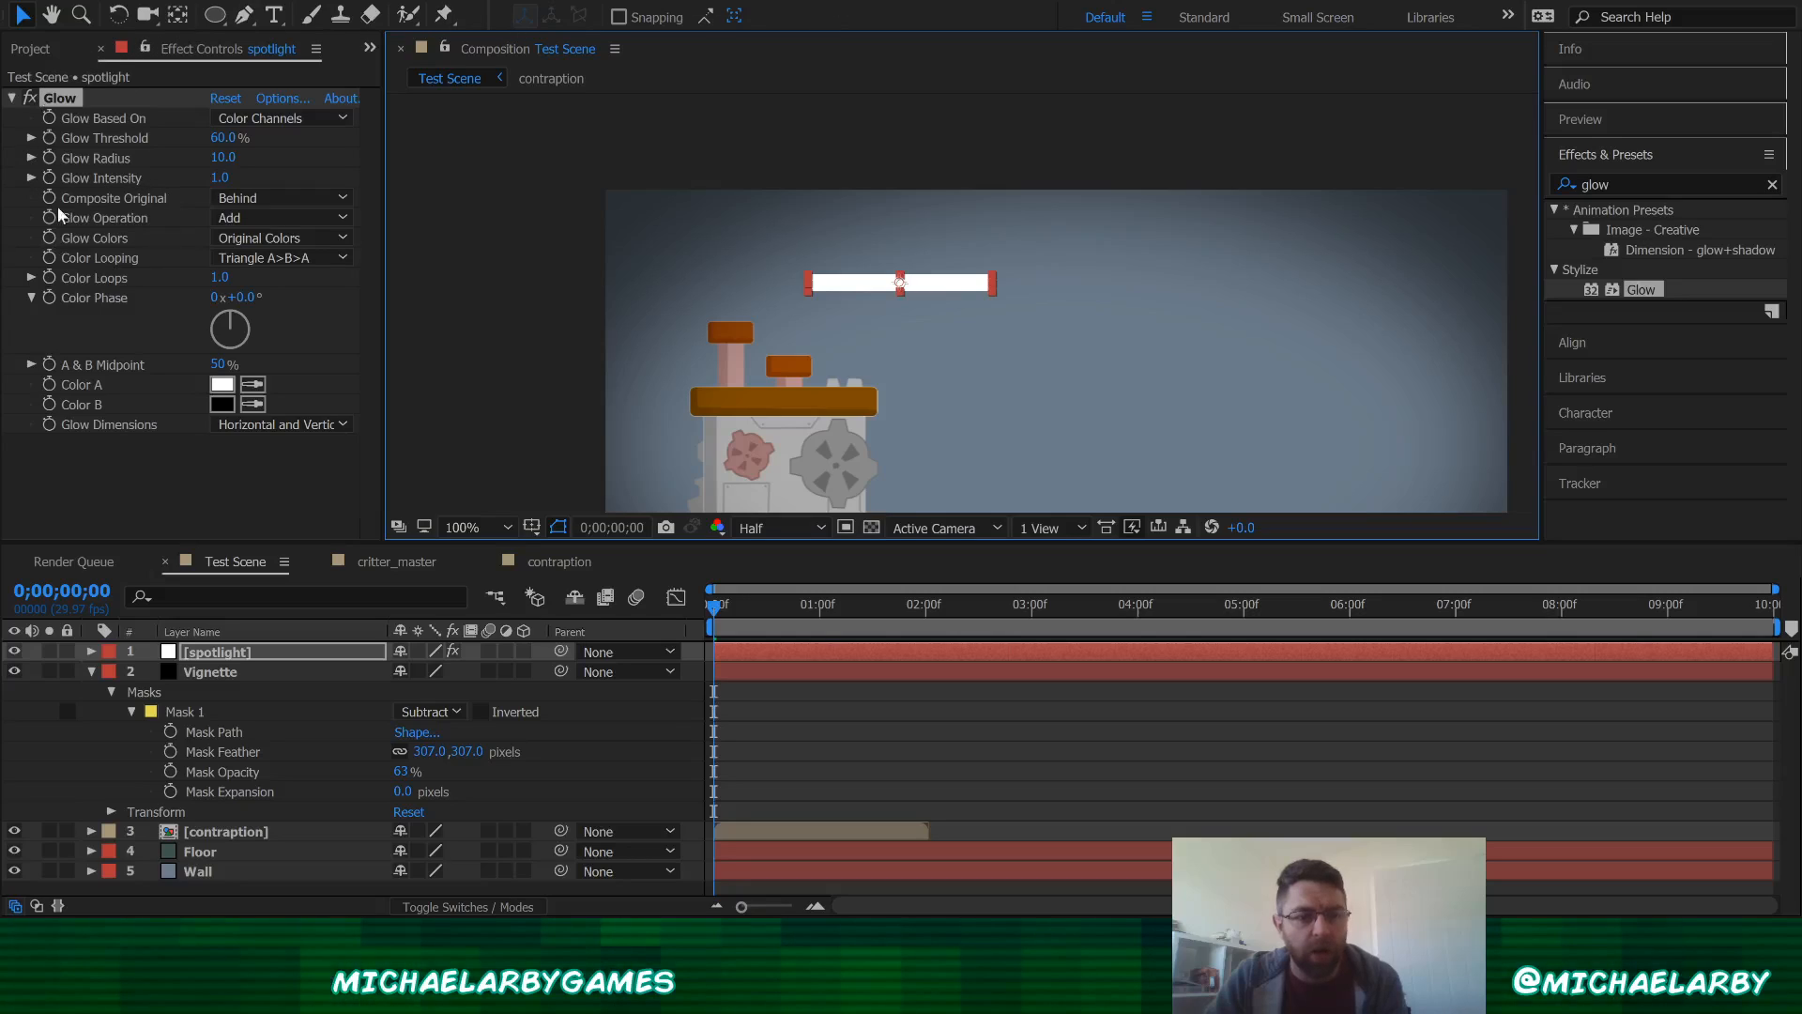
pyautogui.click(35, 49)
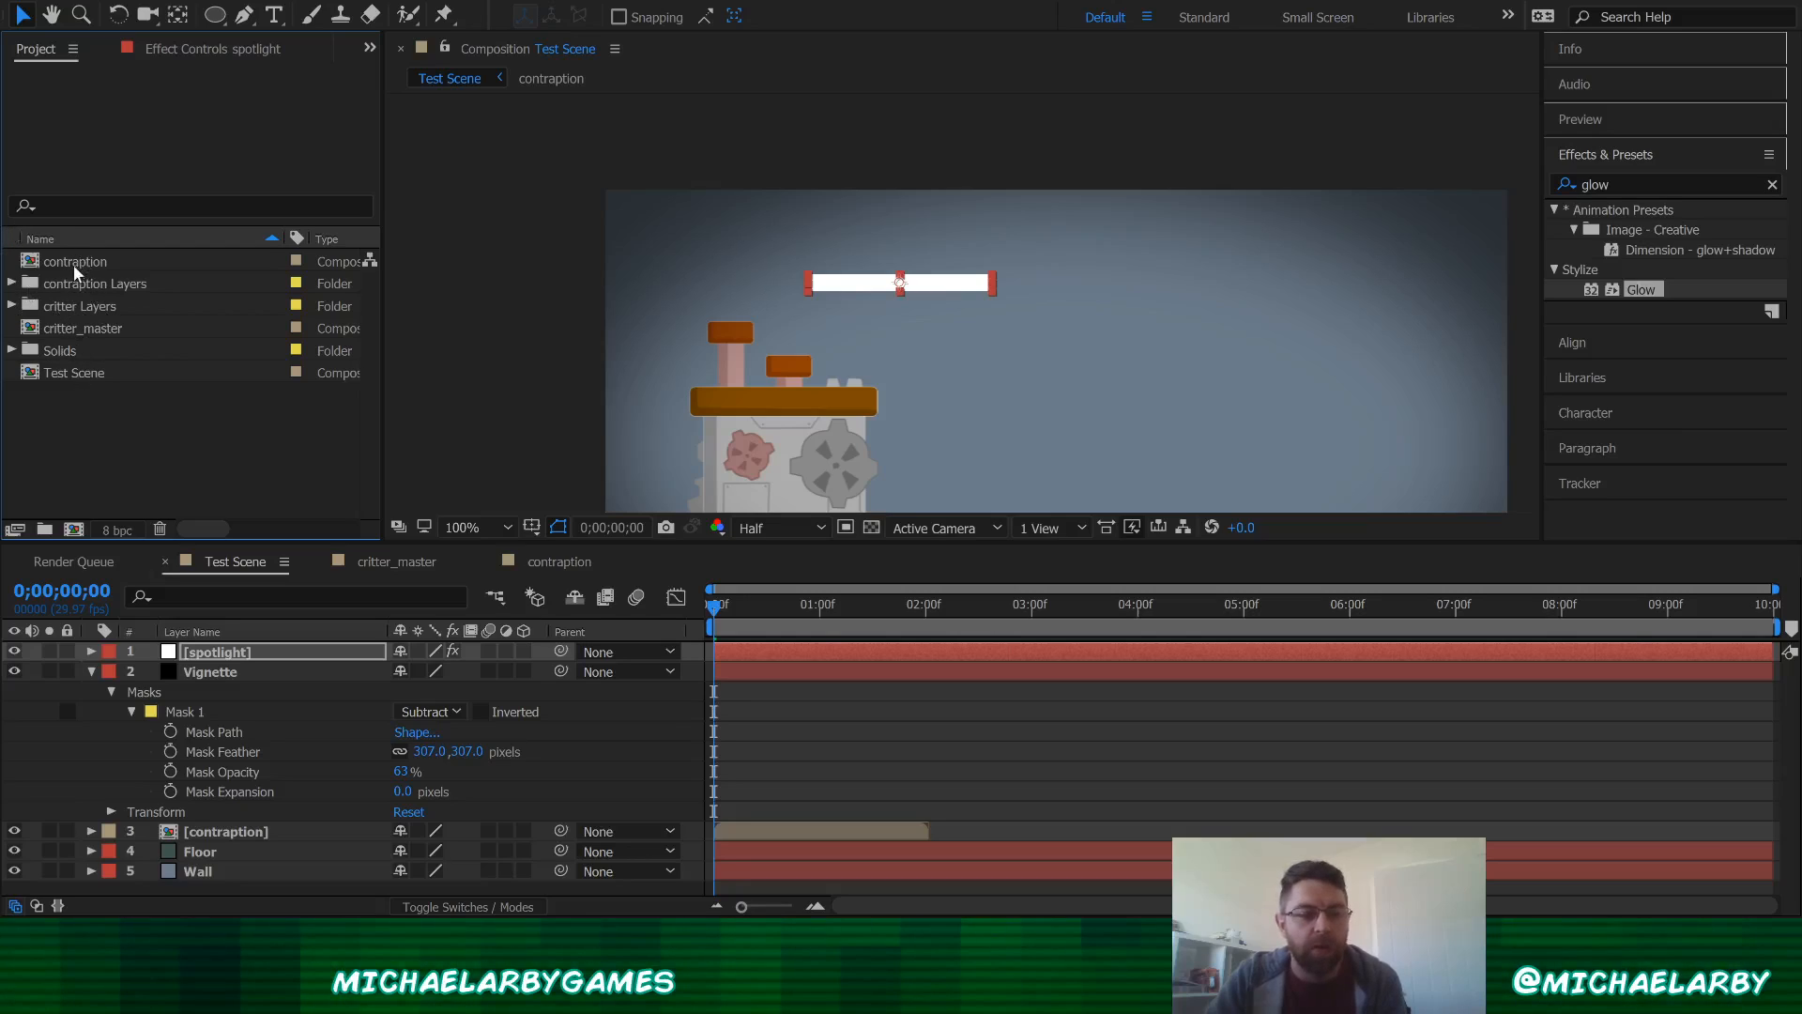
pyautogui.click(187, 57)
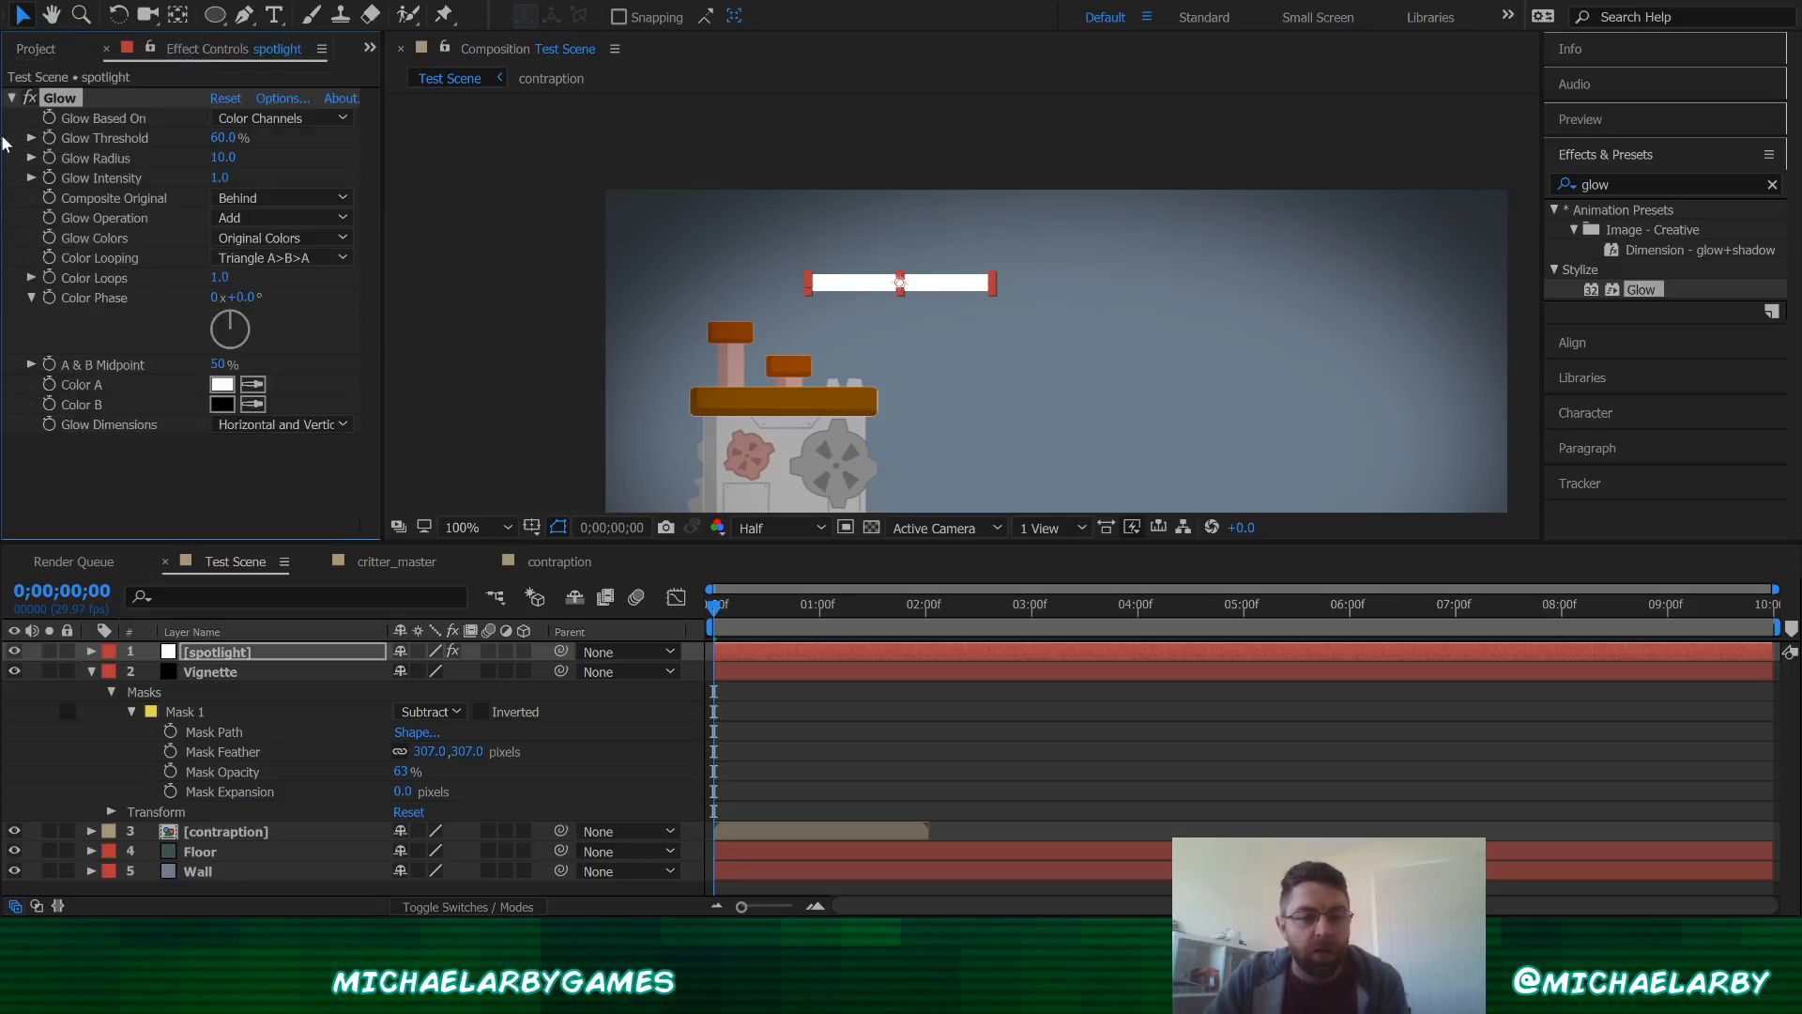
pyautogui.moveTo(218, 157); pyautogui.dragTo(766, 97)
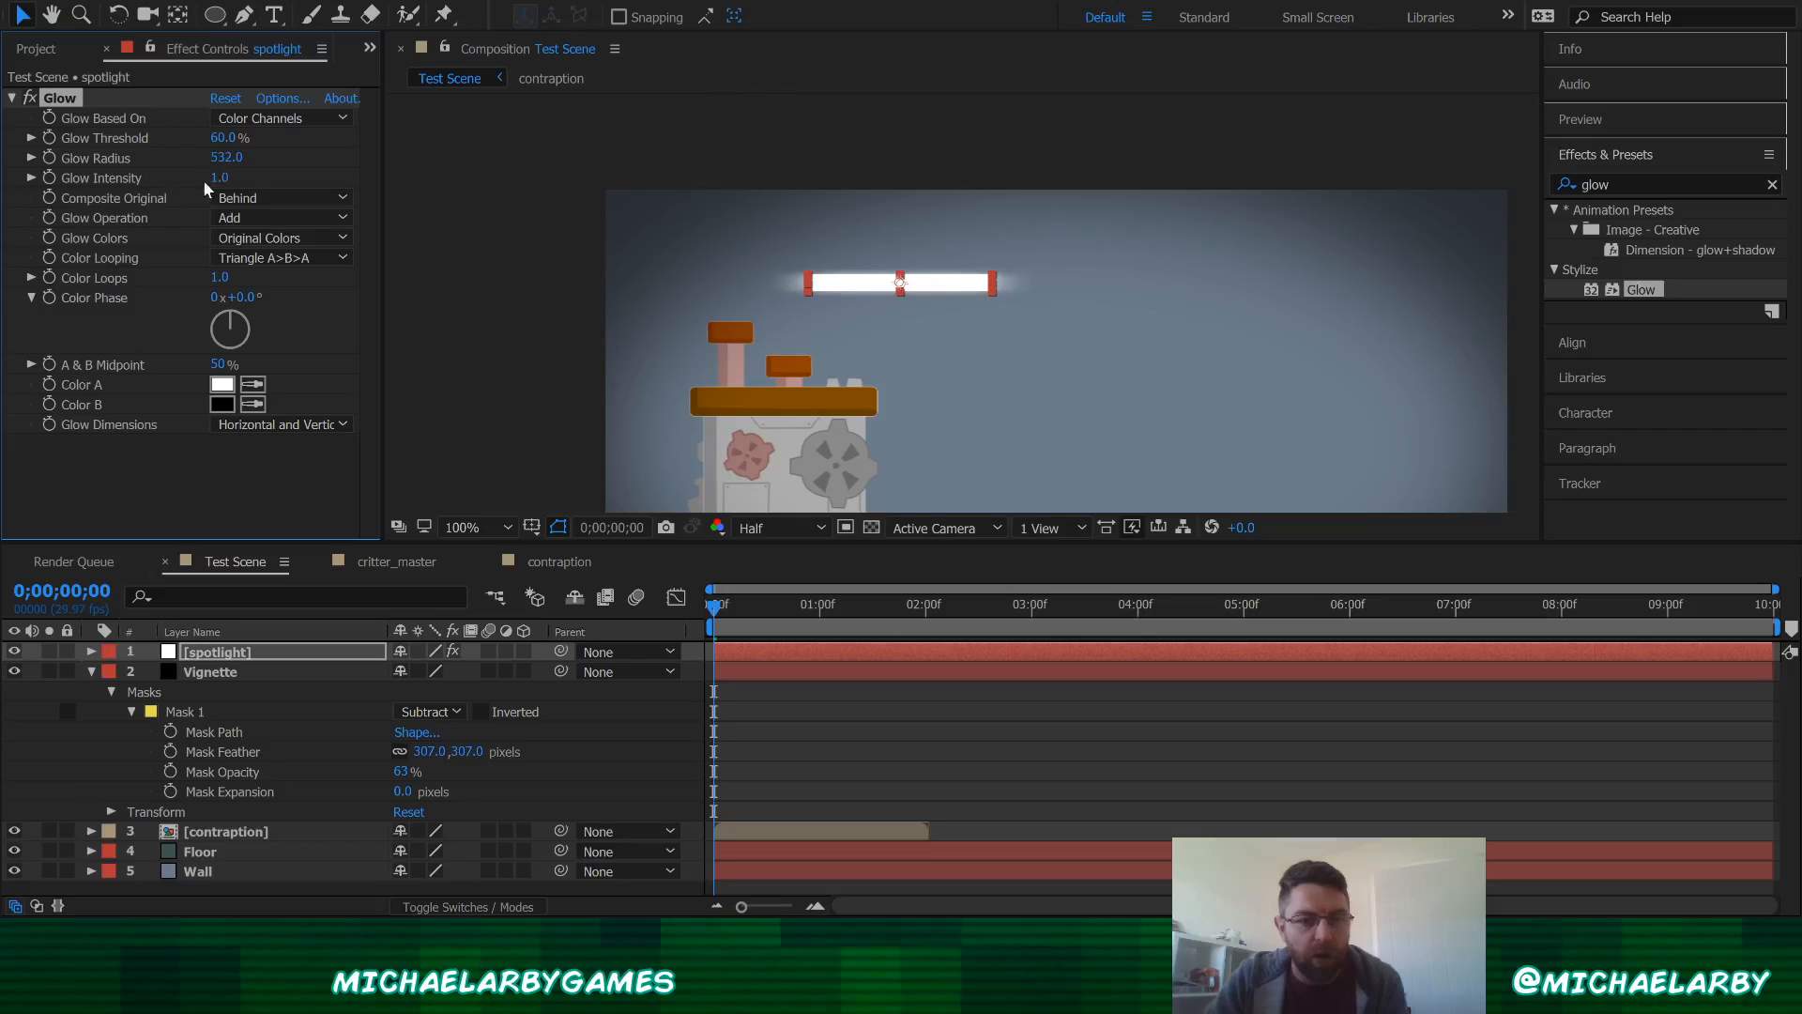
pyautogui.moveTo(219, 178); pyautogui.dragTo(265, 182)
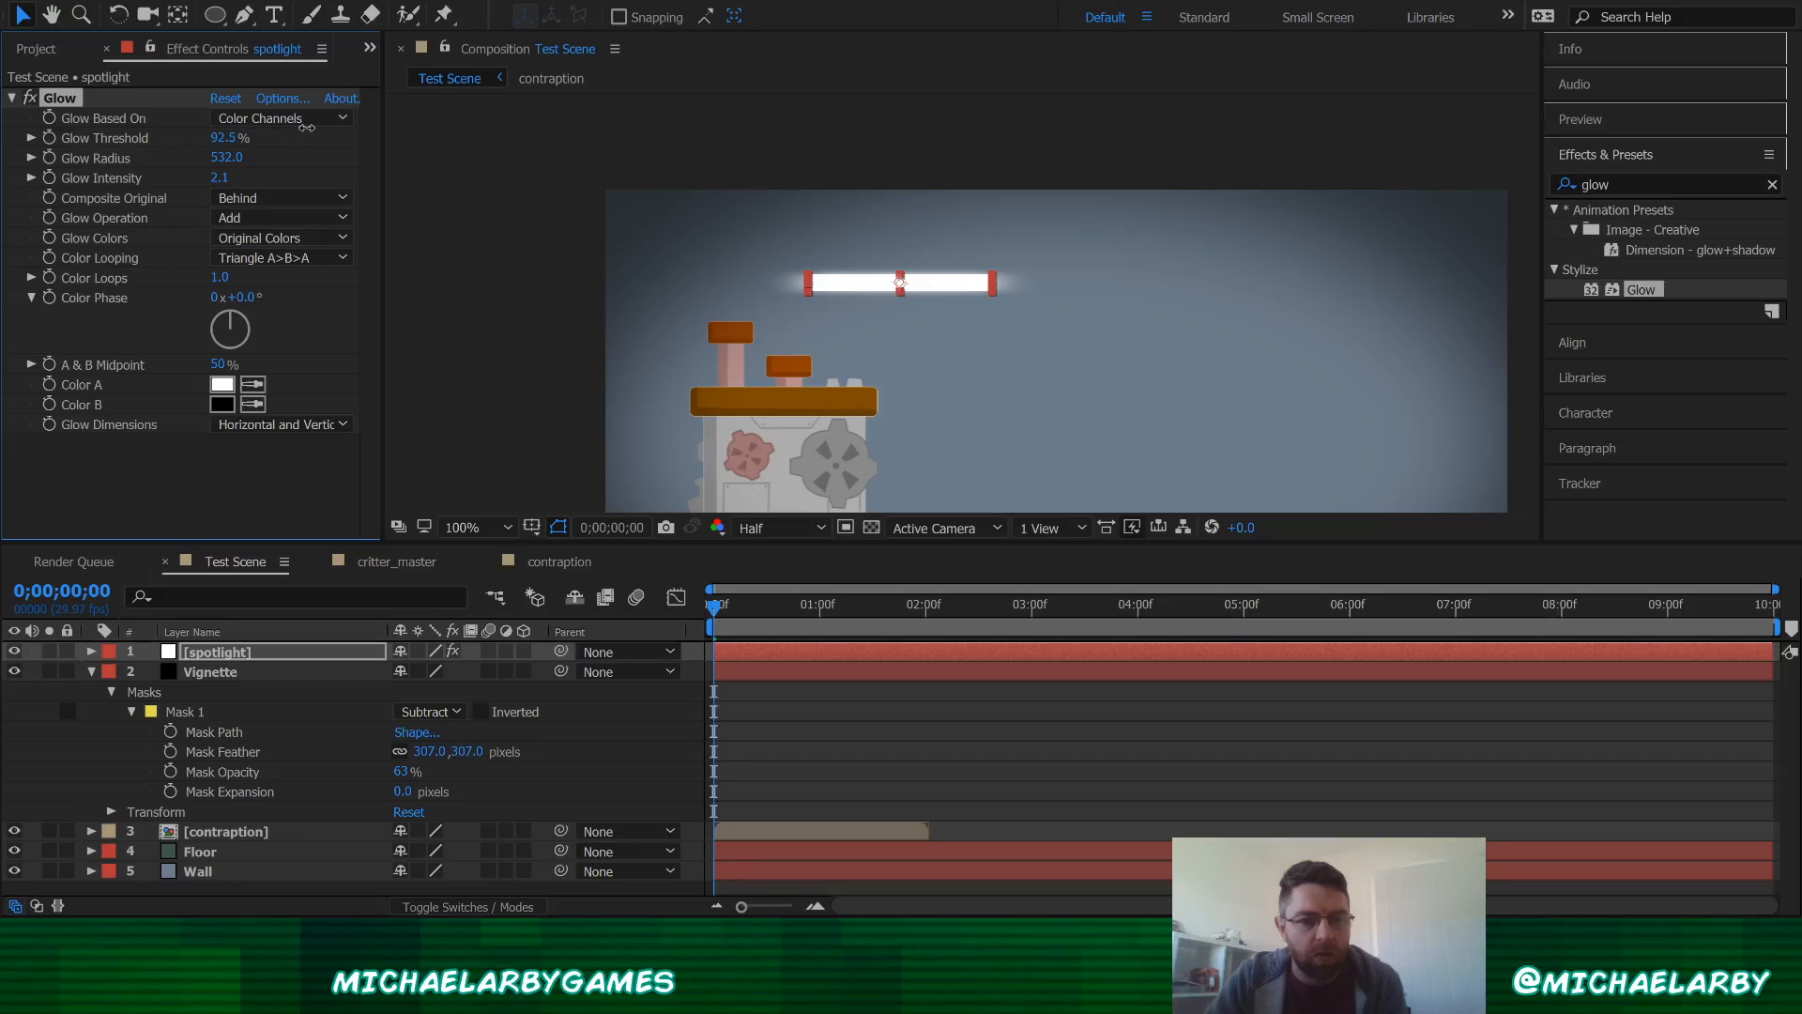
pyautogui.moveTo(307, 127); pyautogui.dragTo(328, 127)
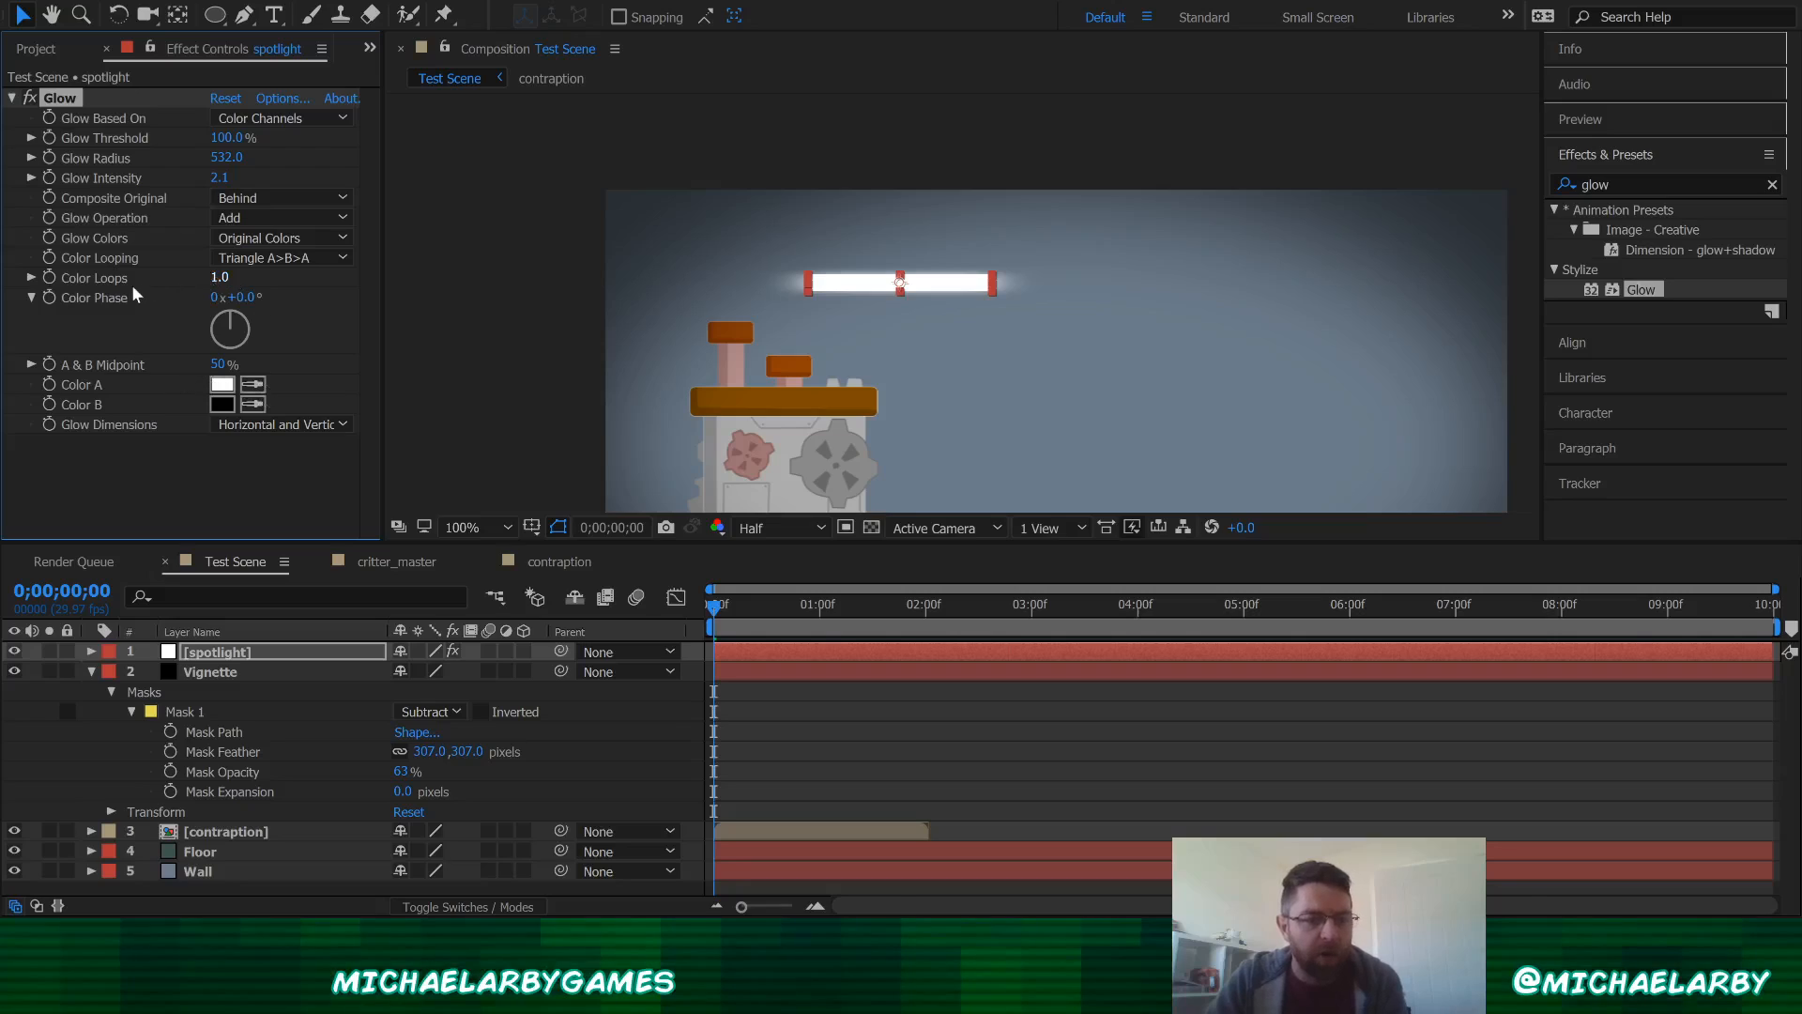
pyautogui.click(829, 192)
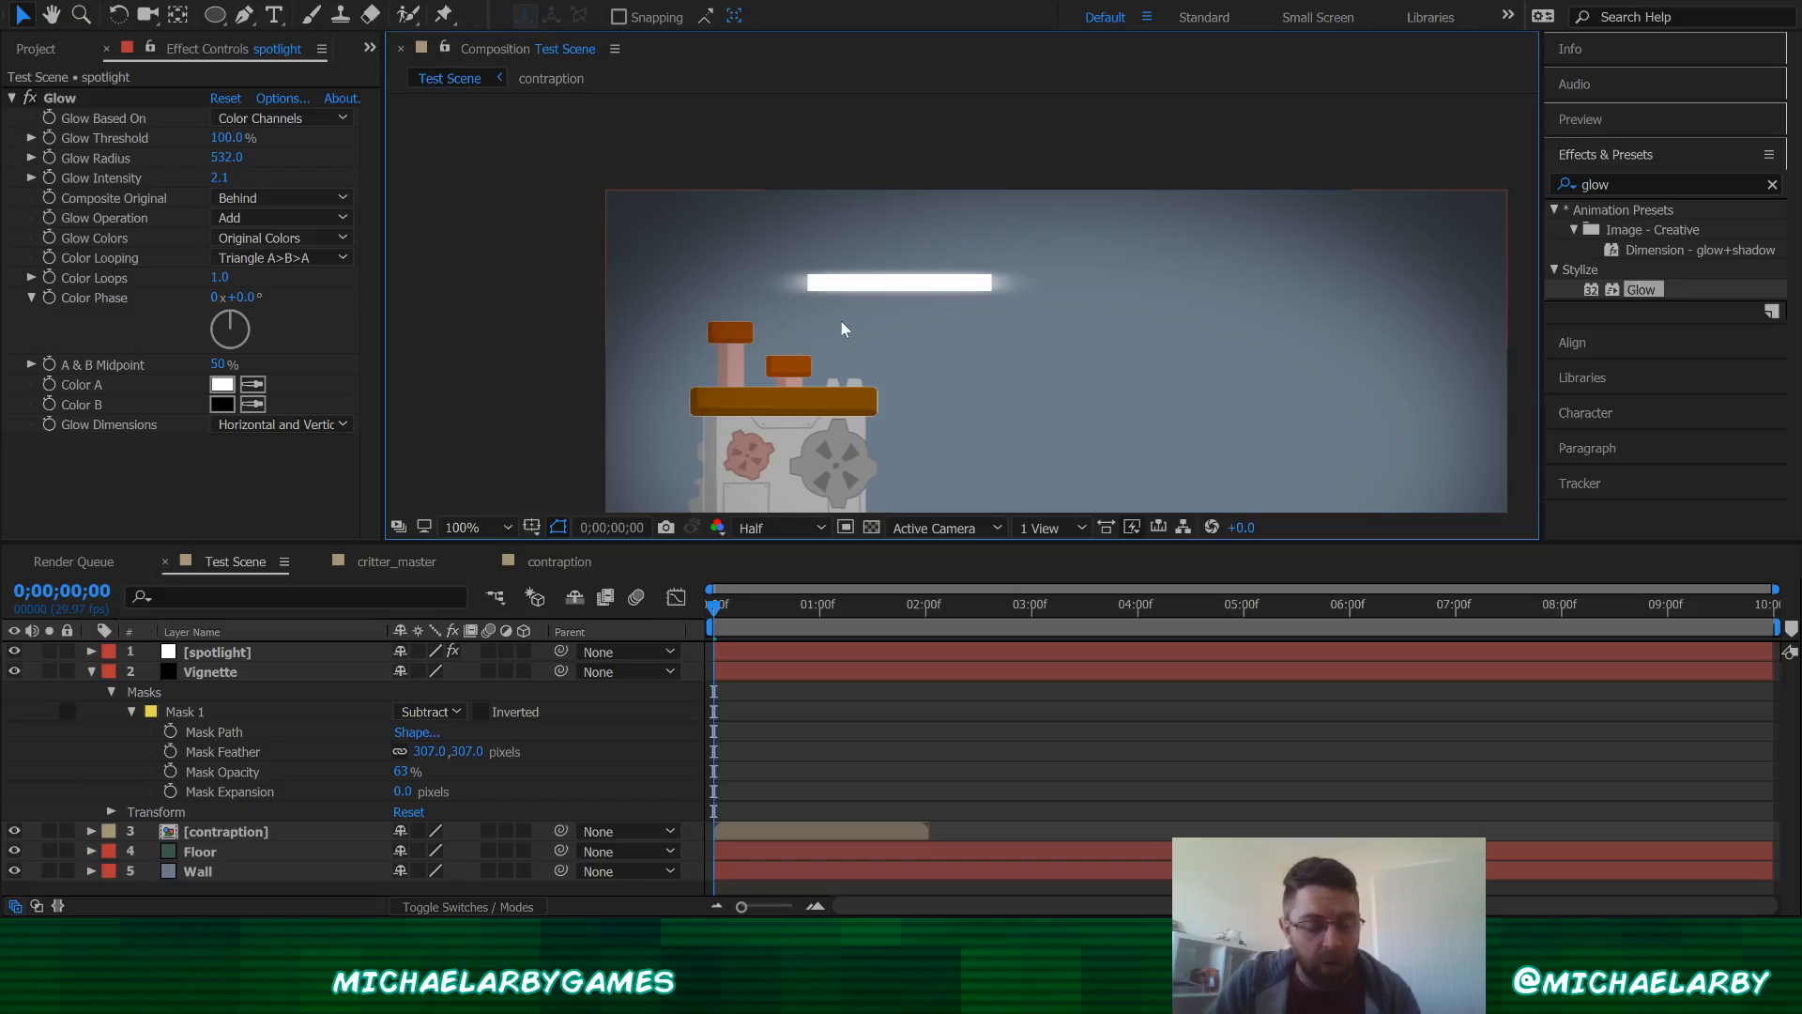
# Step: Duplicate the spotlight layer and move the copy to the right alongside the original light bar
pyautogui.click(230, 654)
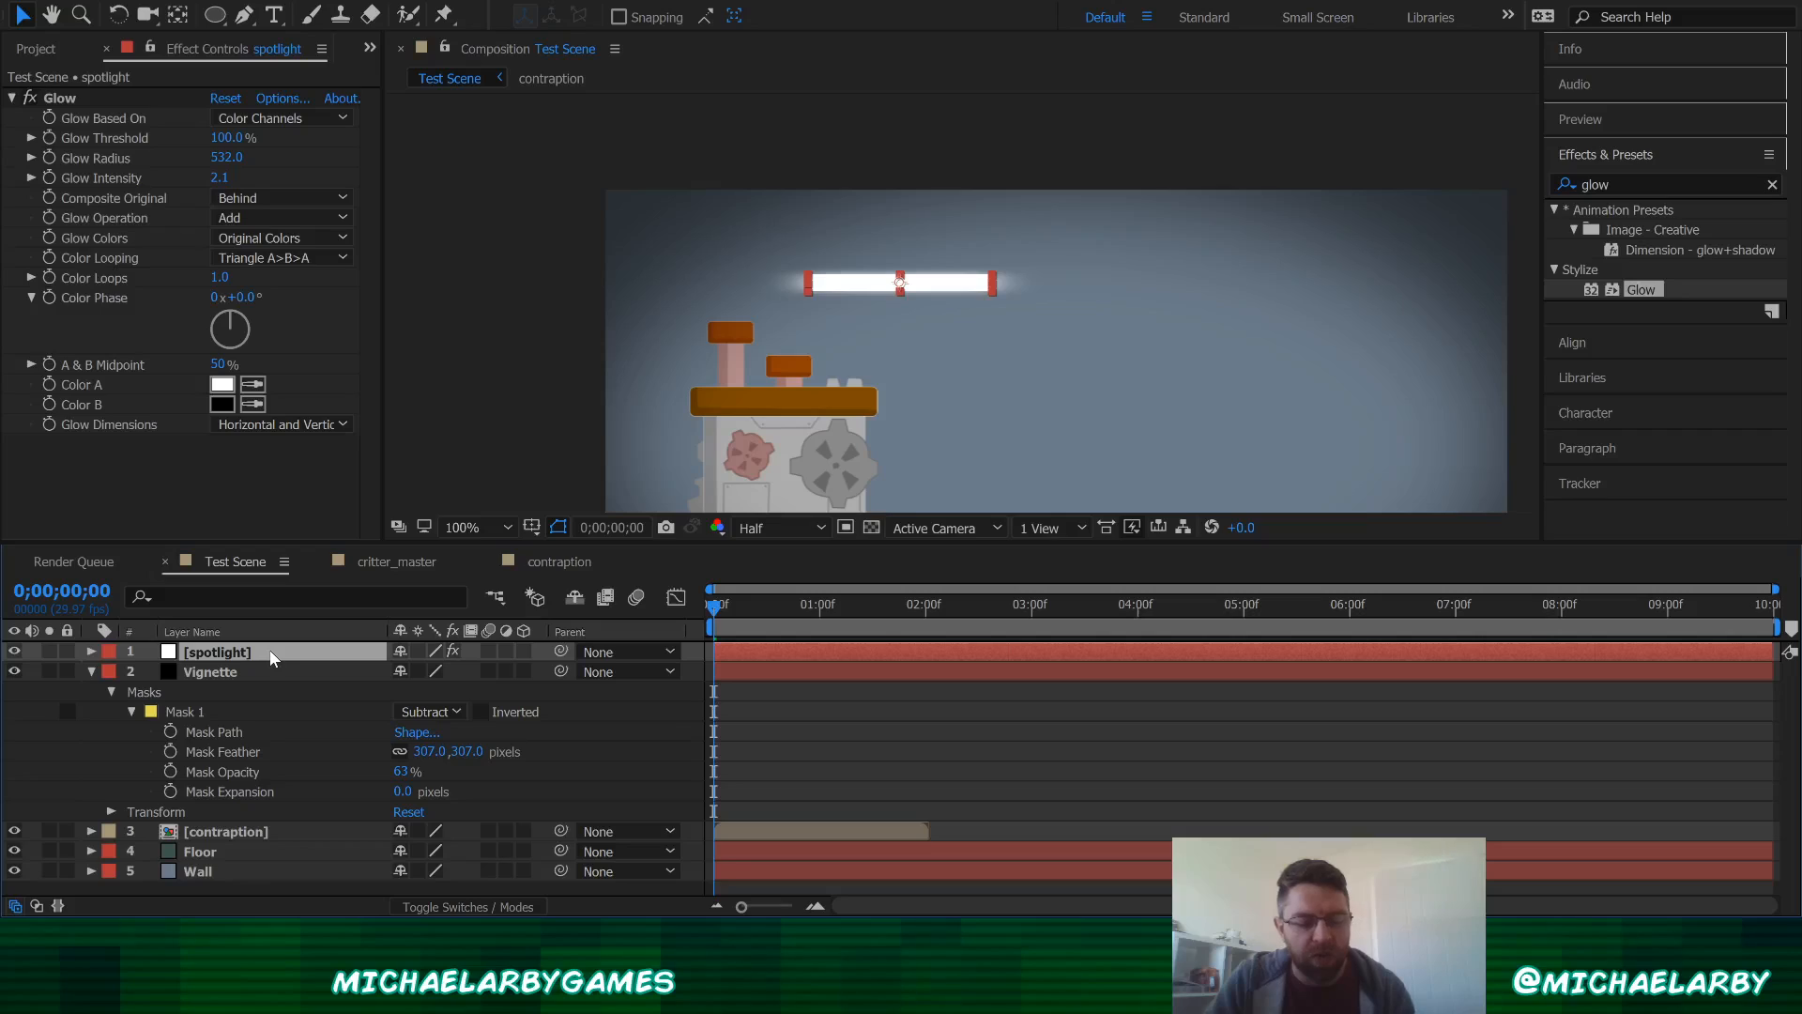
pyautogui.hotkey('ctrl', 'd')
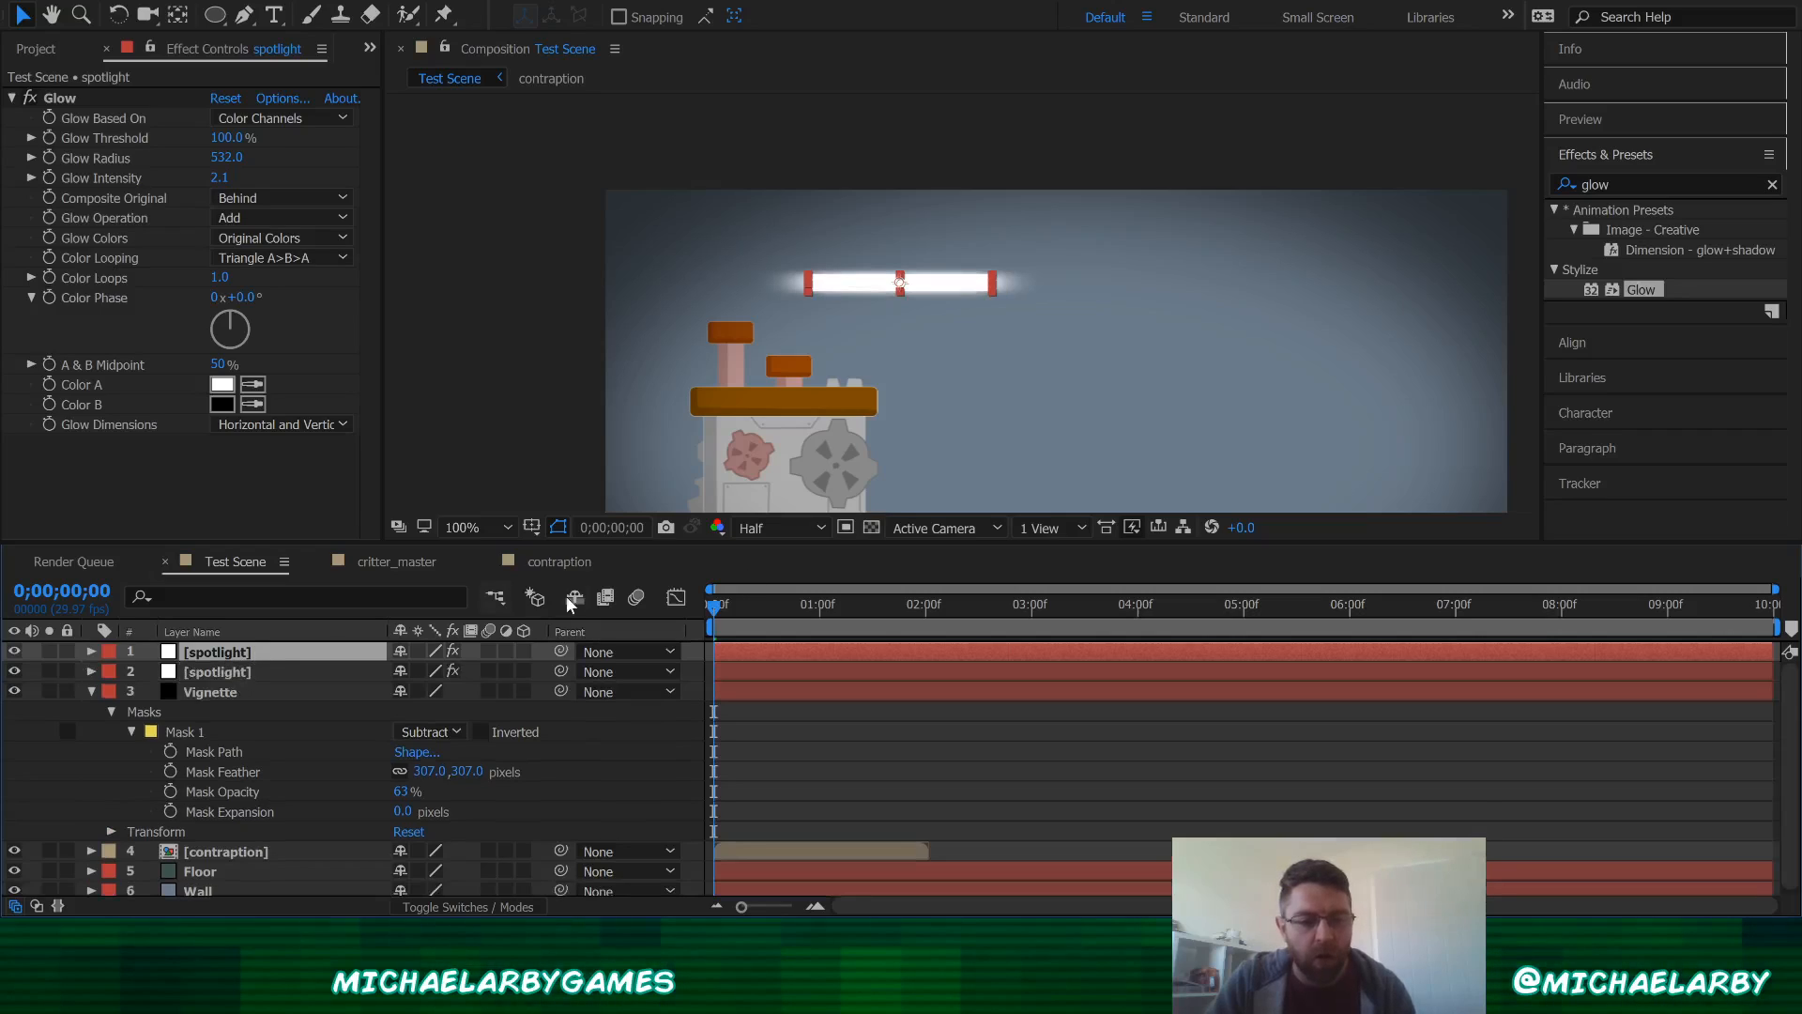
pyautogui.moveTo(921, 286); pyautogui.dragTo(1168, 312)
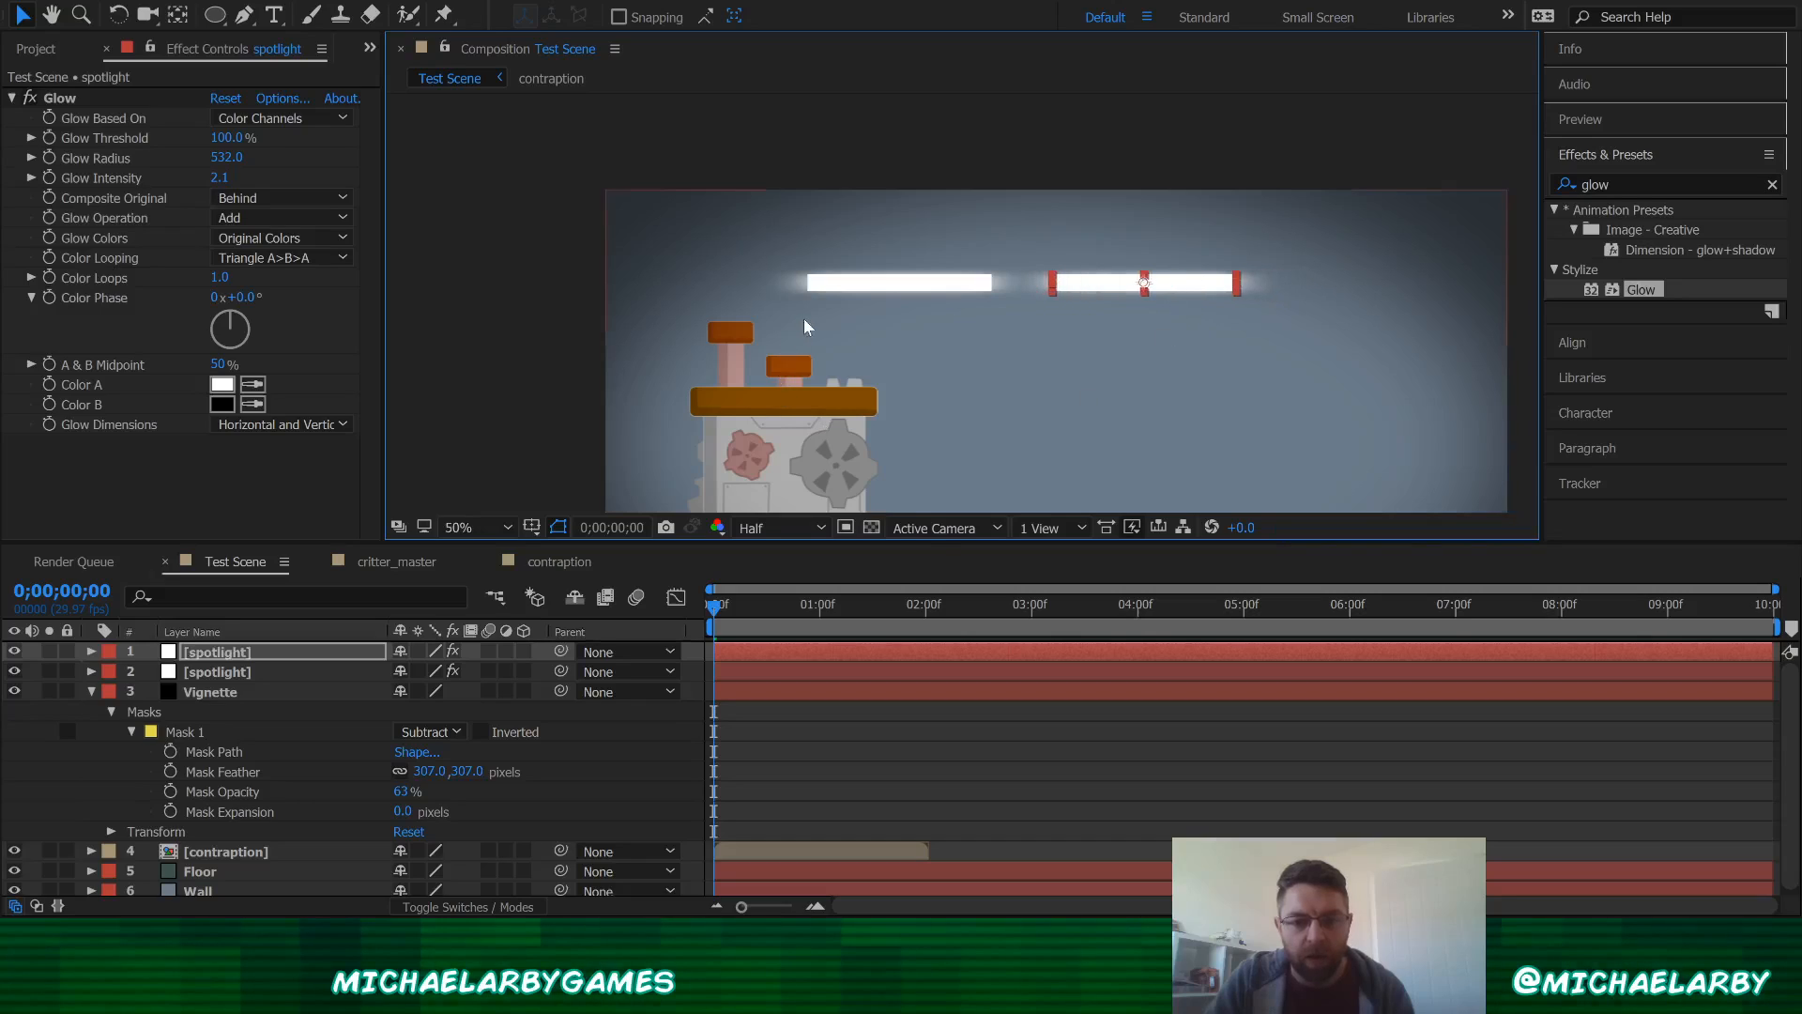
pyautogui.scroll(-4, 983, 293)
pyautogui.scroll(2, 984, 302)
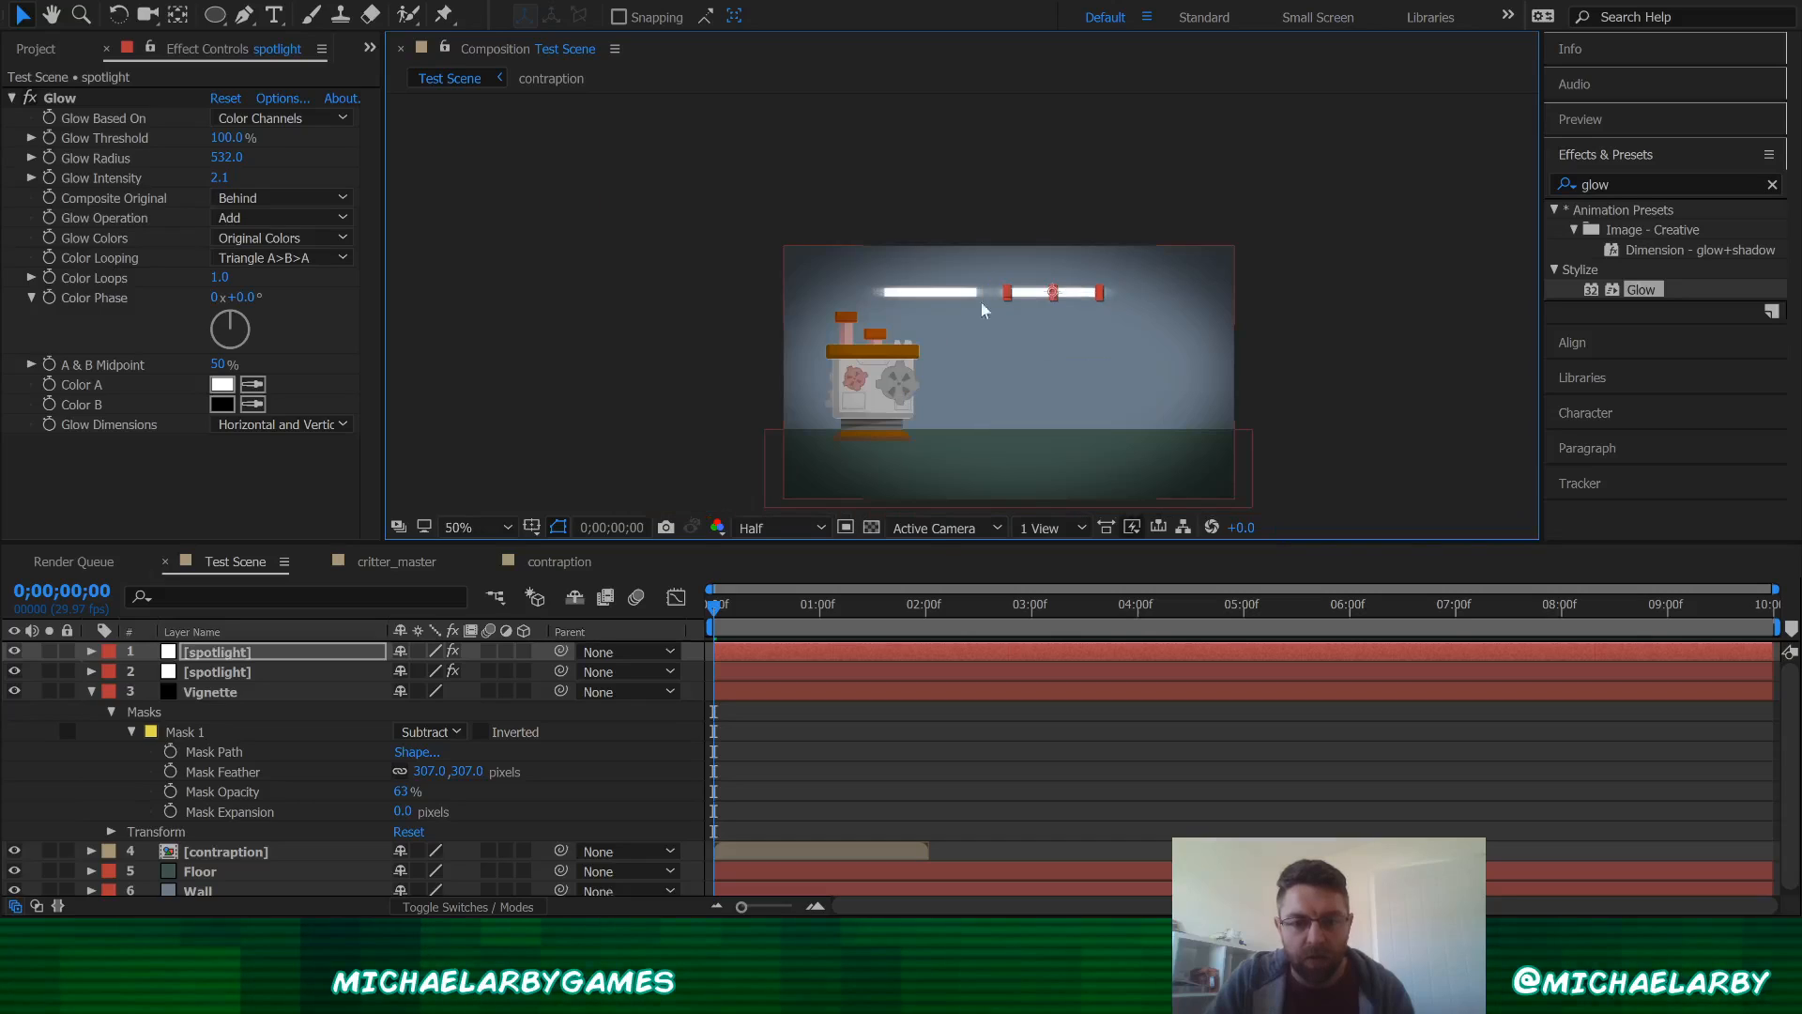
# Step: Duplicate the spotlight again and place the third light bar further right, forming a row of three lights
pyautogui.click(237, 656)
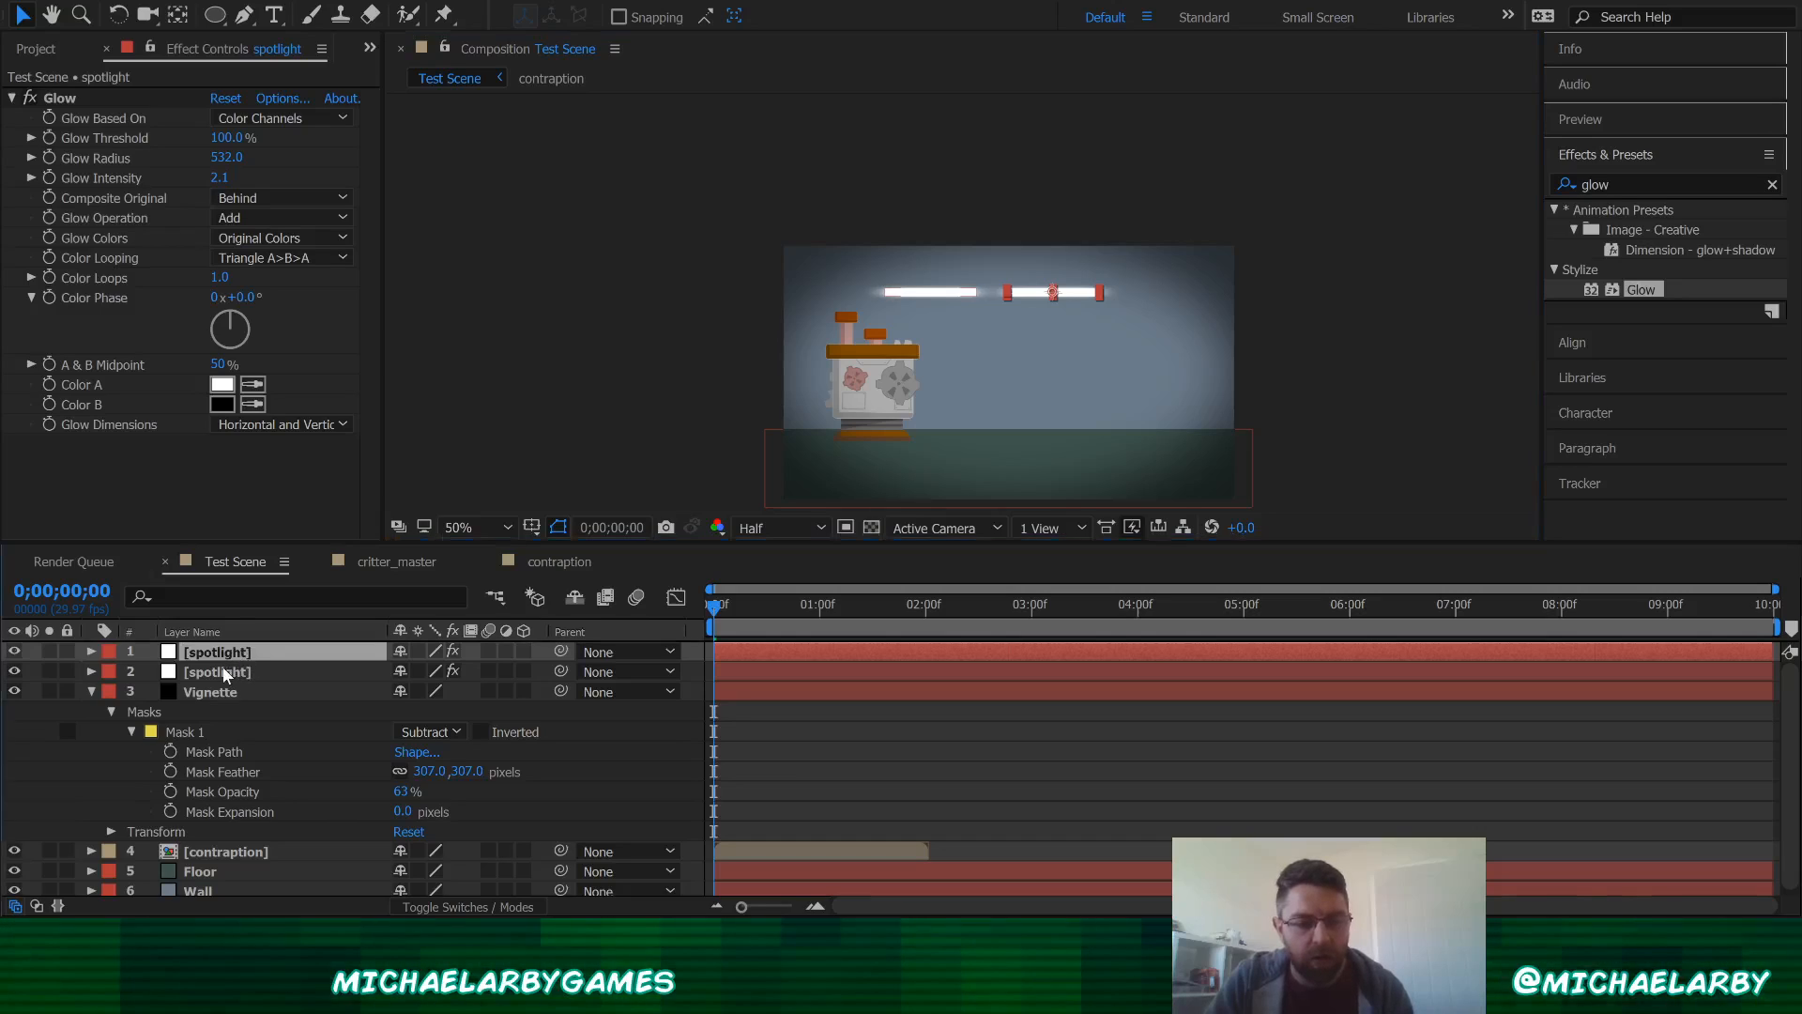
pyautogui.hotkey('ctrl', 'd')
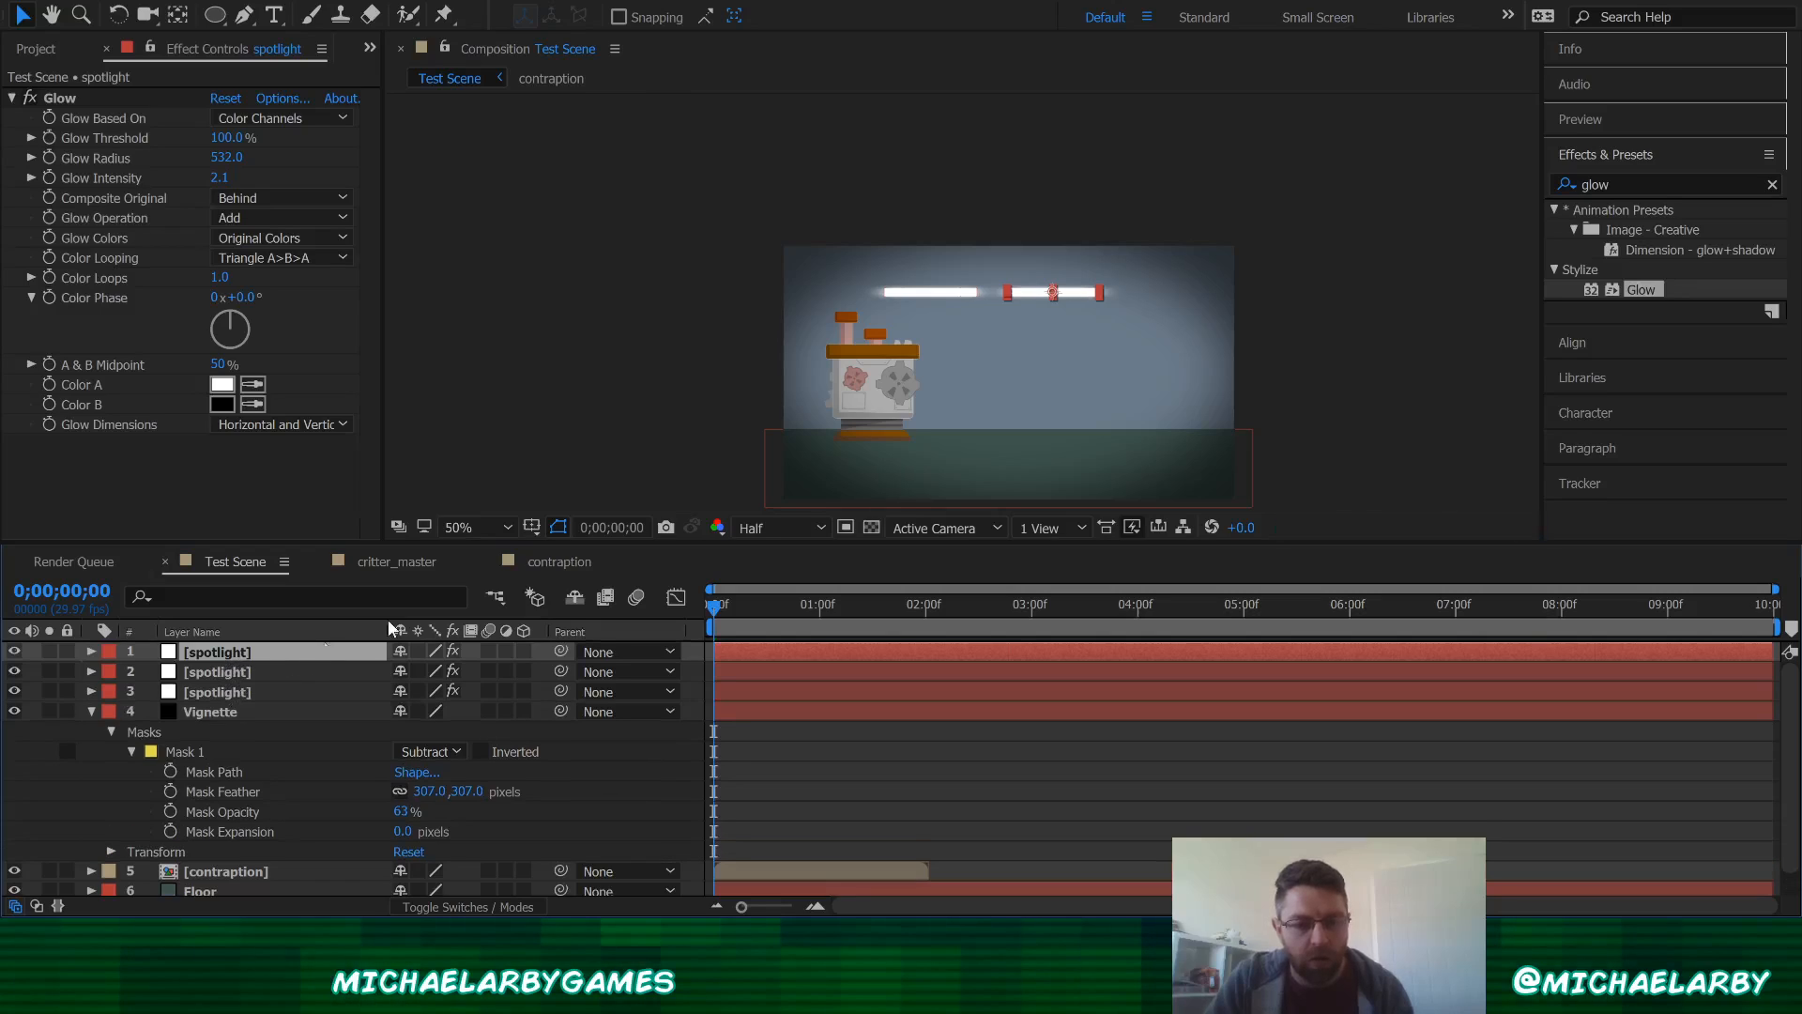
pyautogui.moveTo(1079, 298); pyautogui.dragTo(1195, 306)
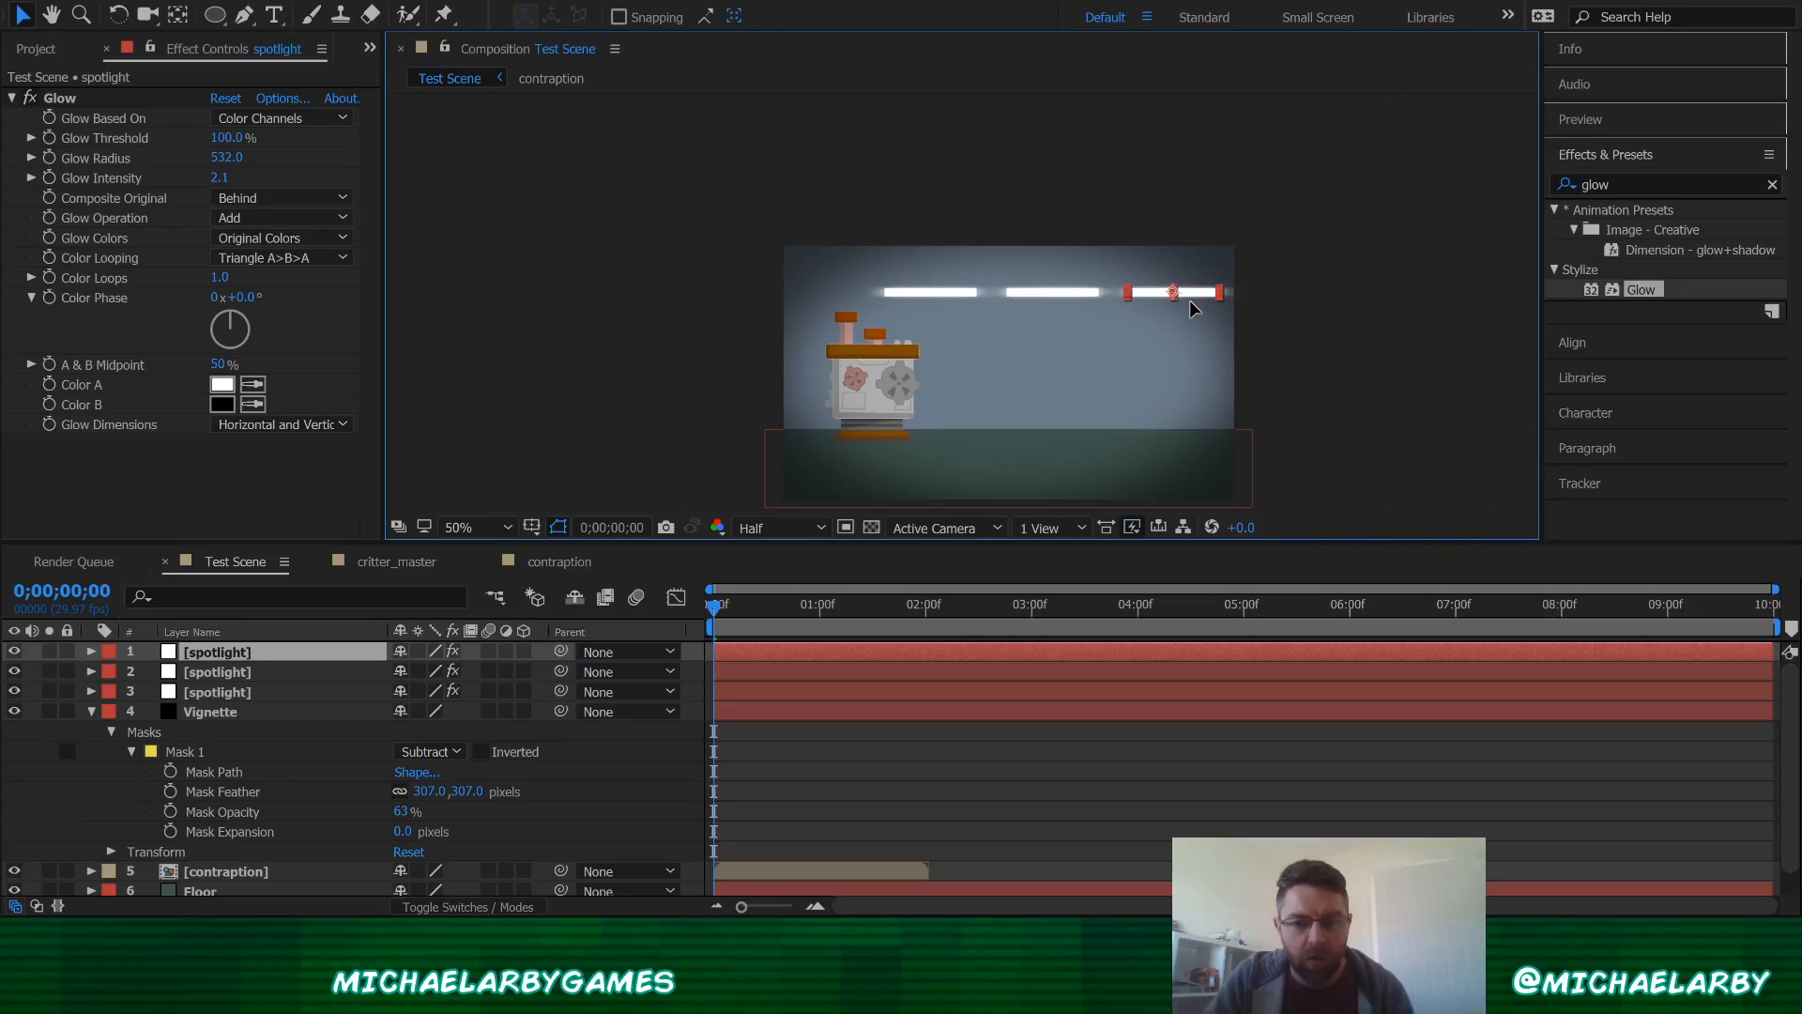
pyautogui.click(1305, 305)
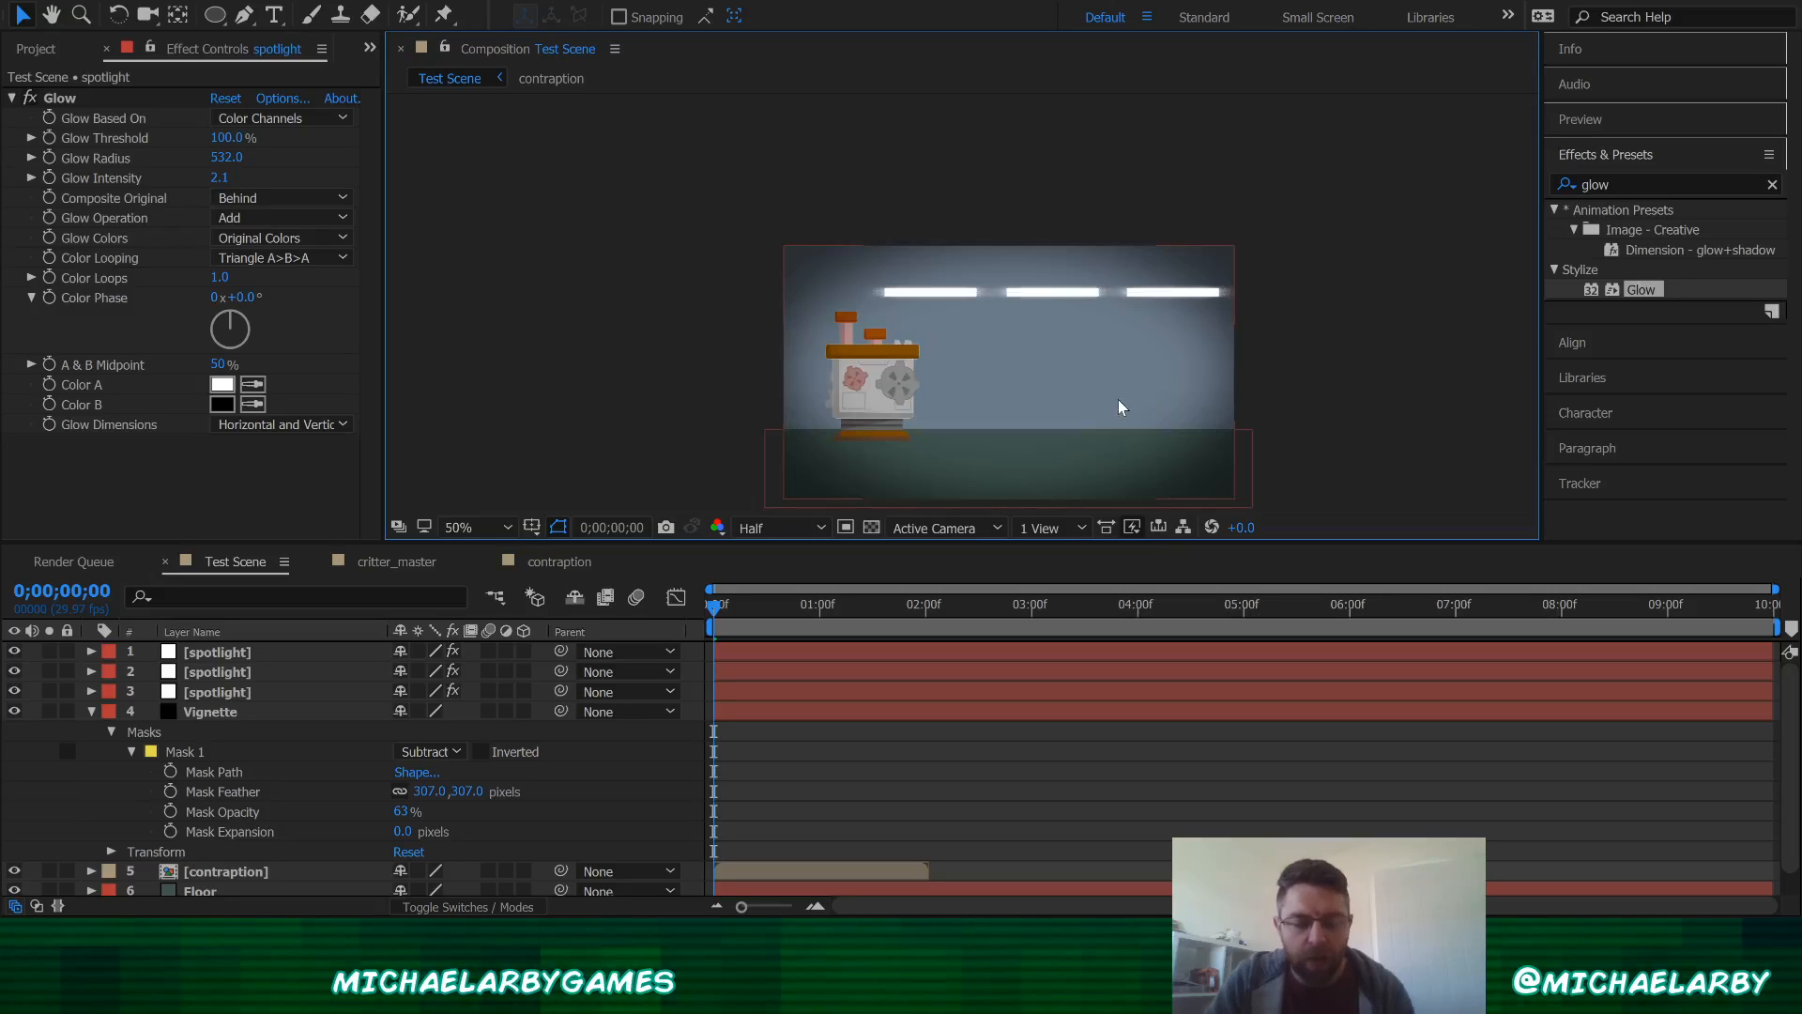
# Step: Save the project
pyautogui.moveTo(1120, 406); pyautogui.dragTo(1074, 348)
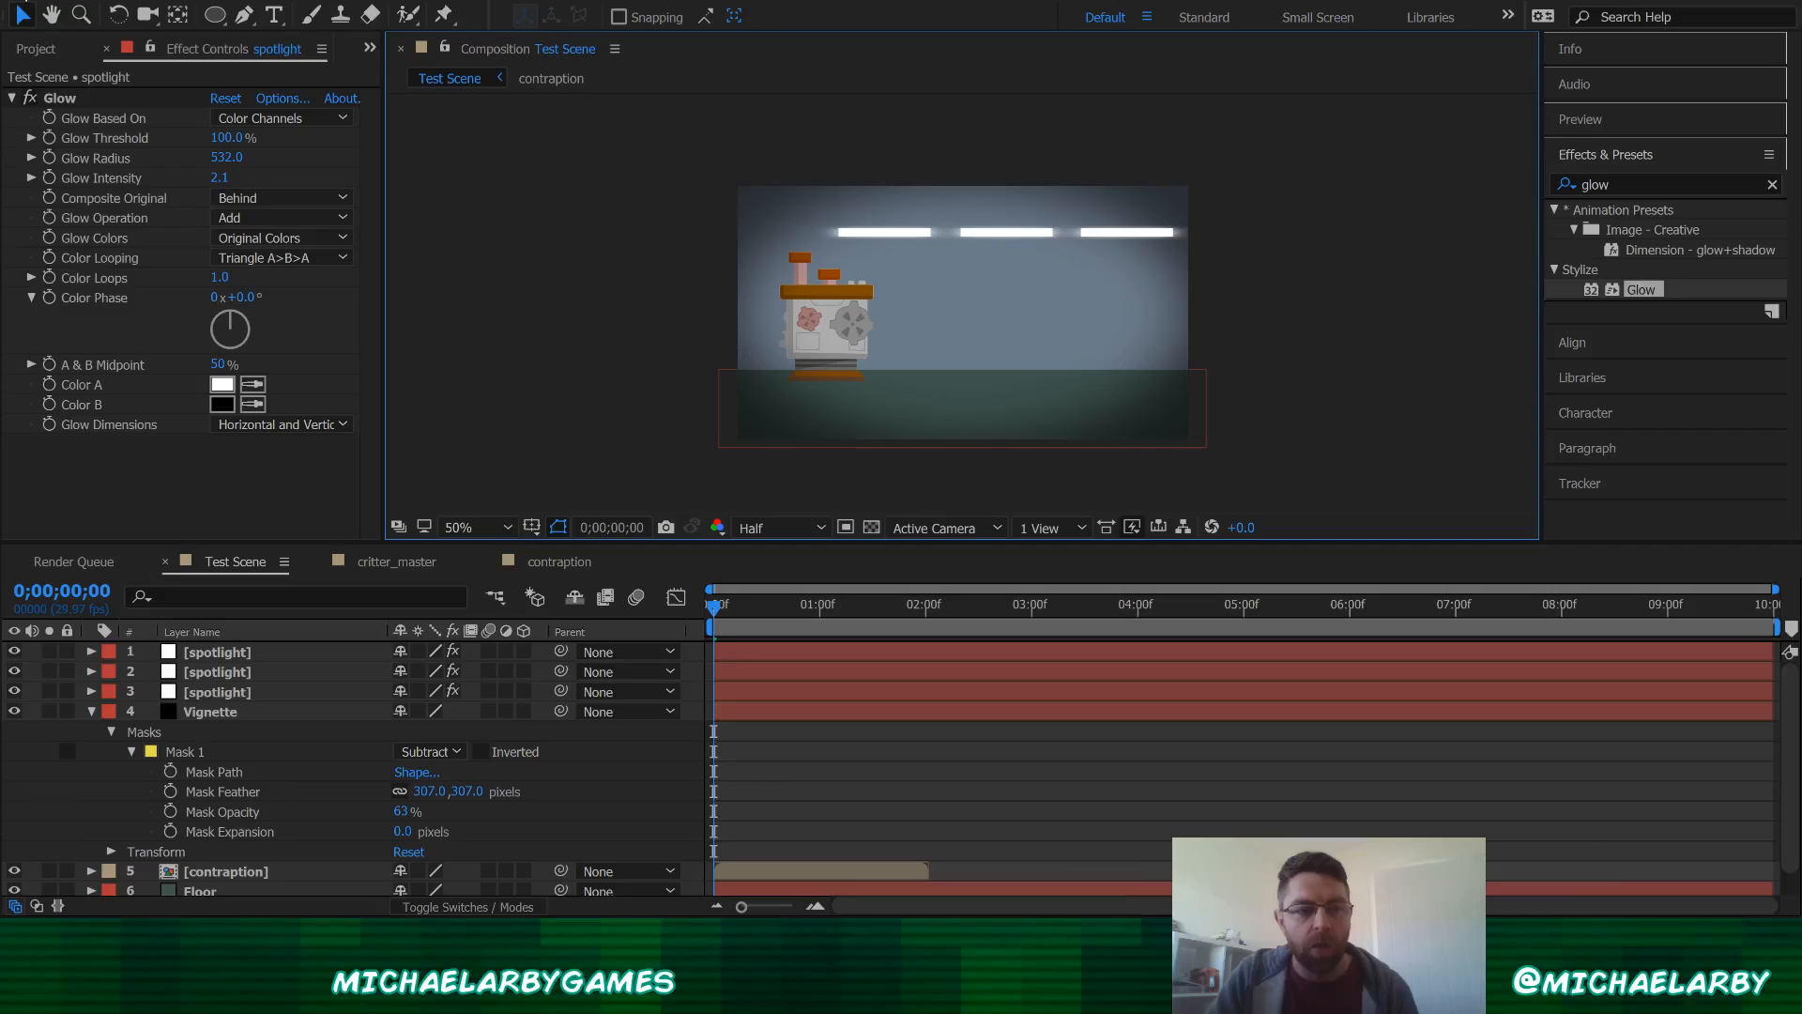
pyautogui.hotkey('ctrl', 's')
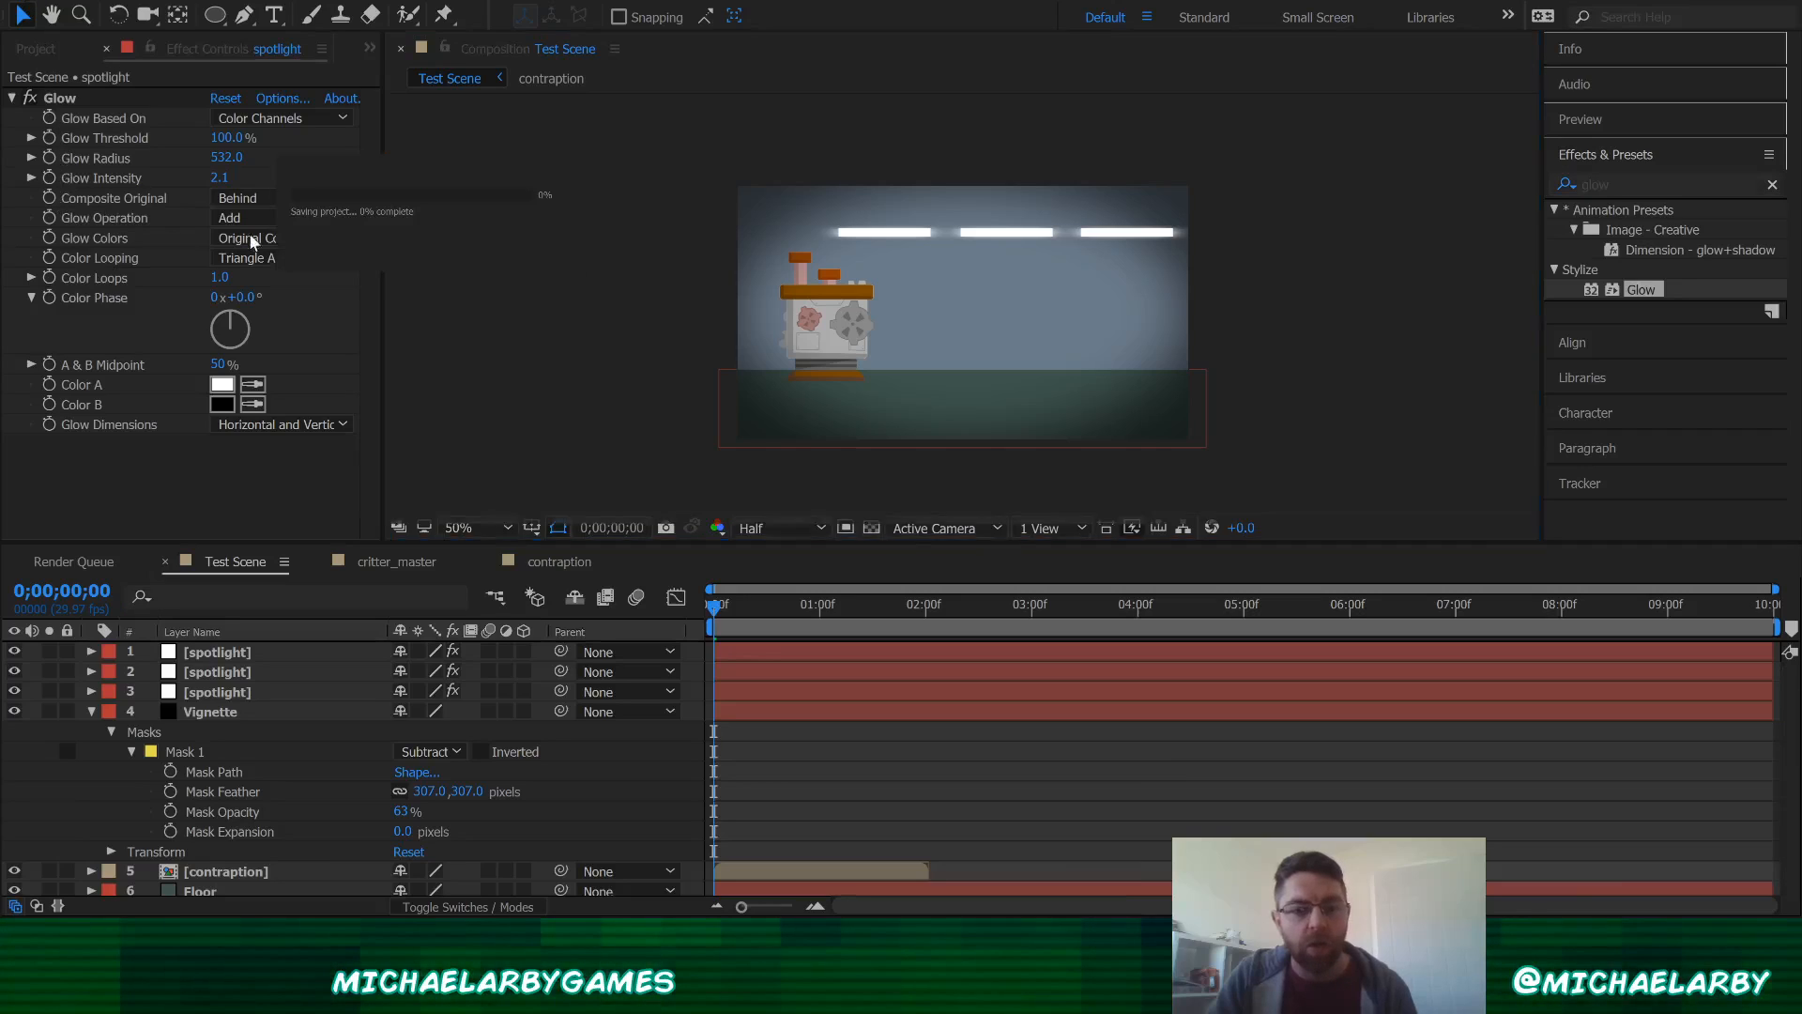